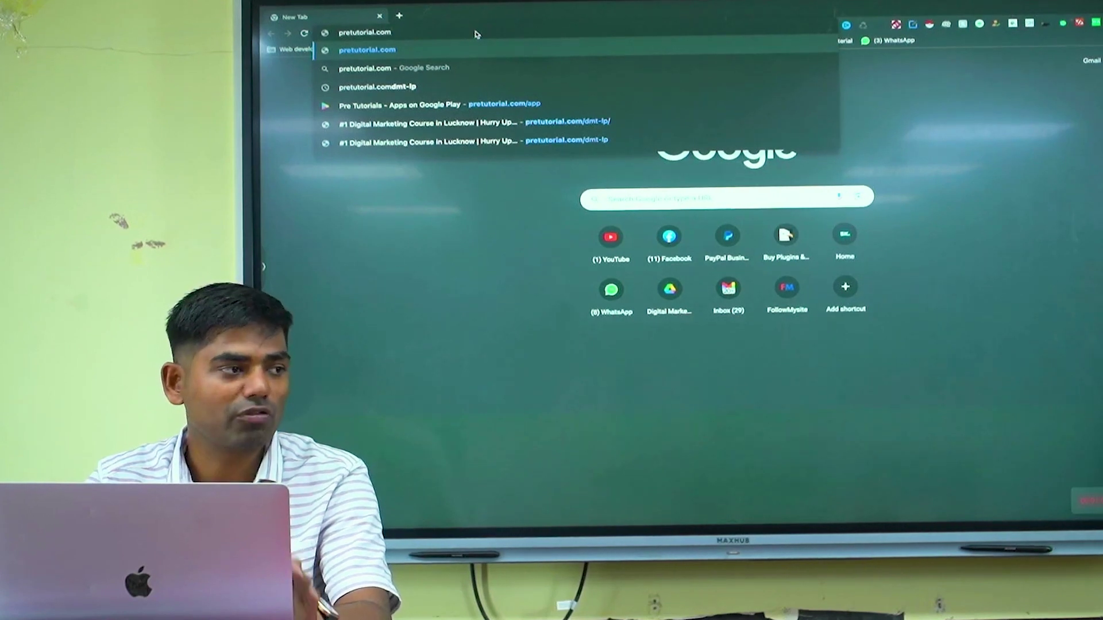
Open pretutorial.com and search Google Images for "push notification chrome" in a new tab
key("Return")
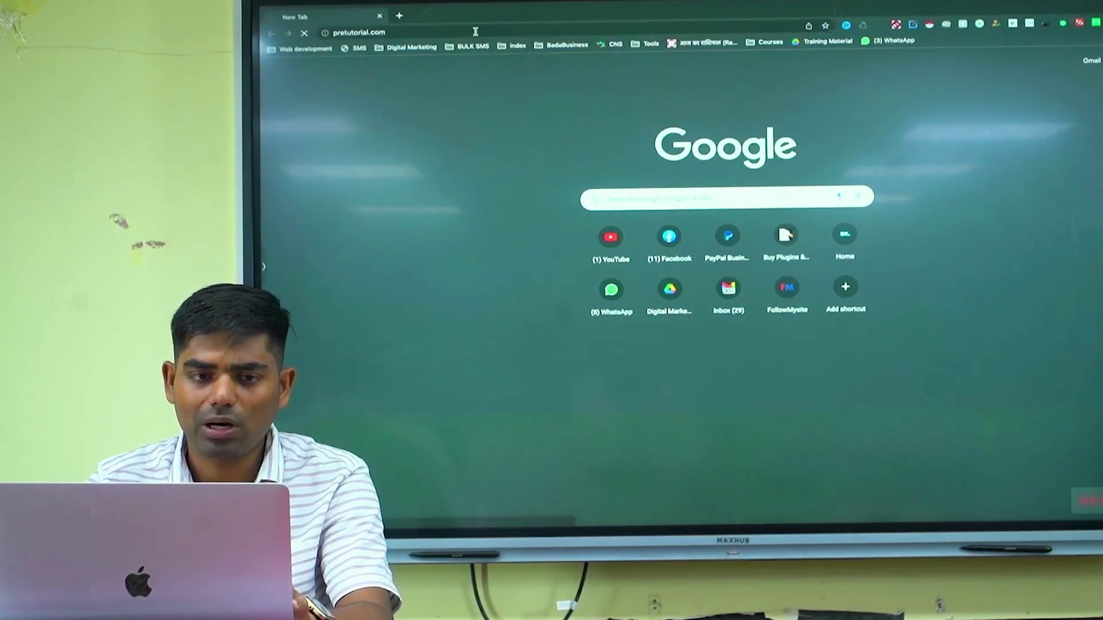
left_click(402, 38)
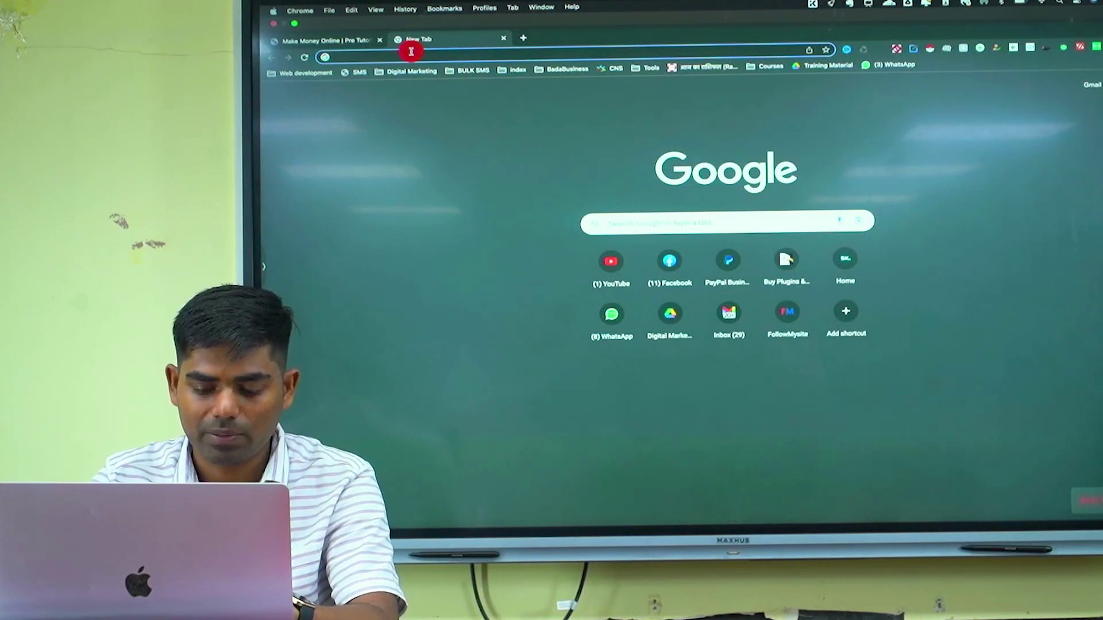
type("push notification chrome")
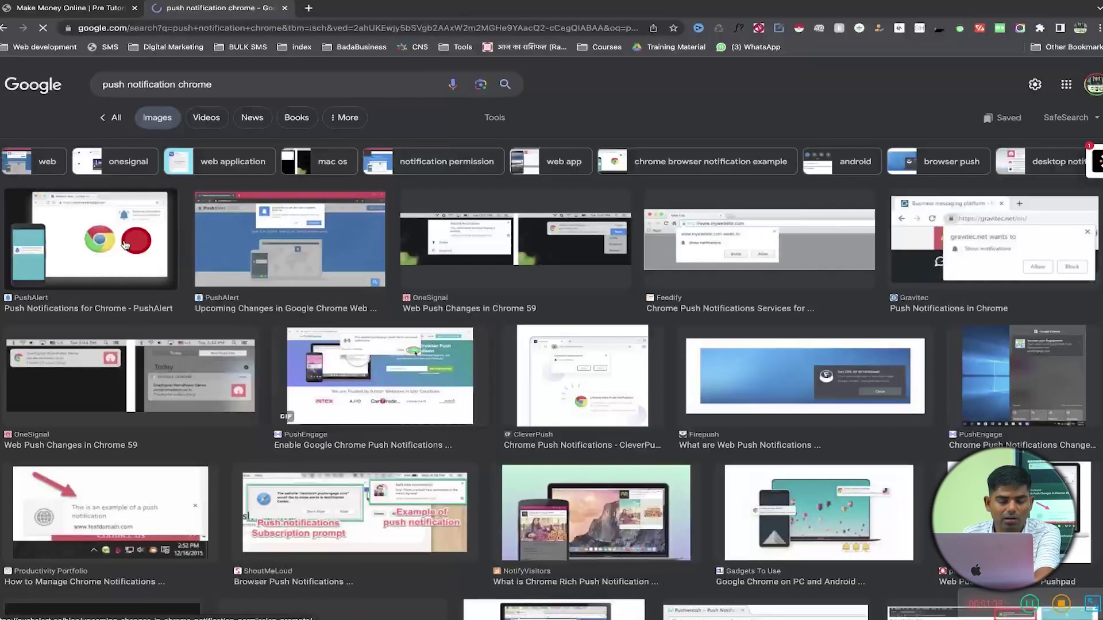
Preview the PushAlert, Gravitec and OneSignal example images of Chrome push notifications
left_click(125, 245)
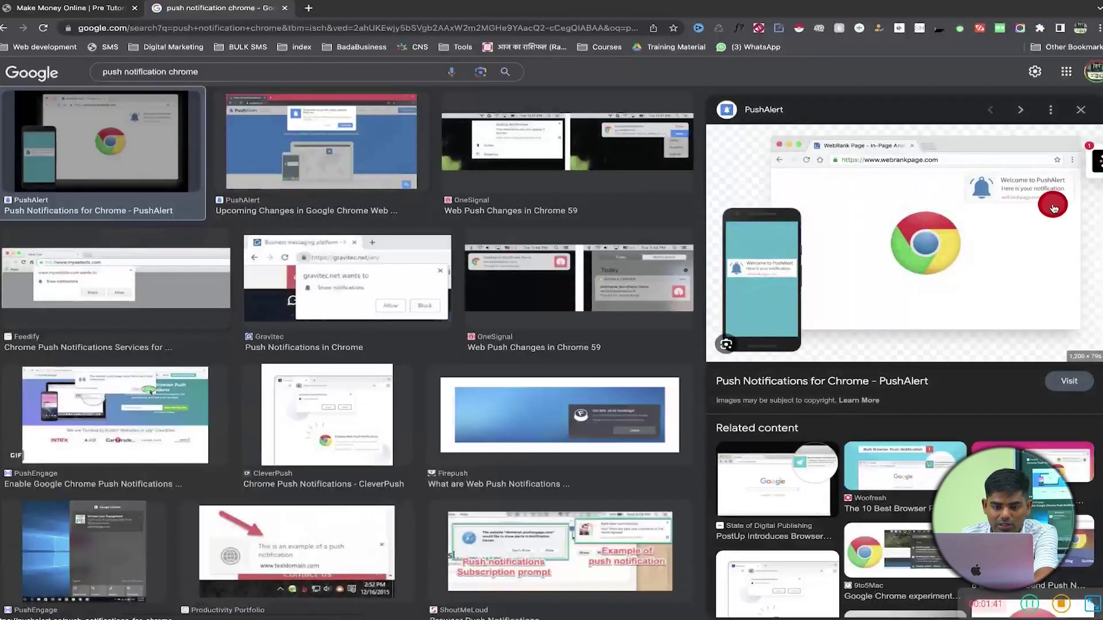
left_click(358, 300)
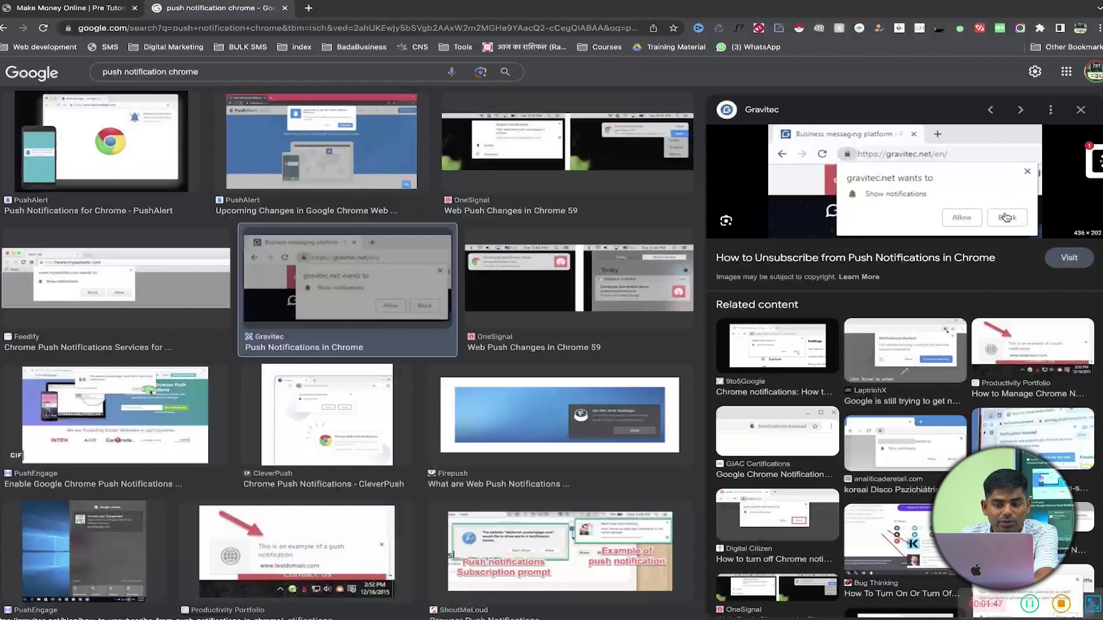
left_click(599, 291)
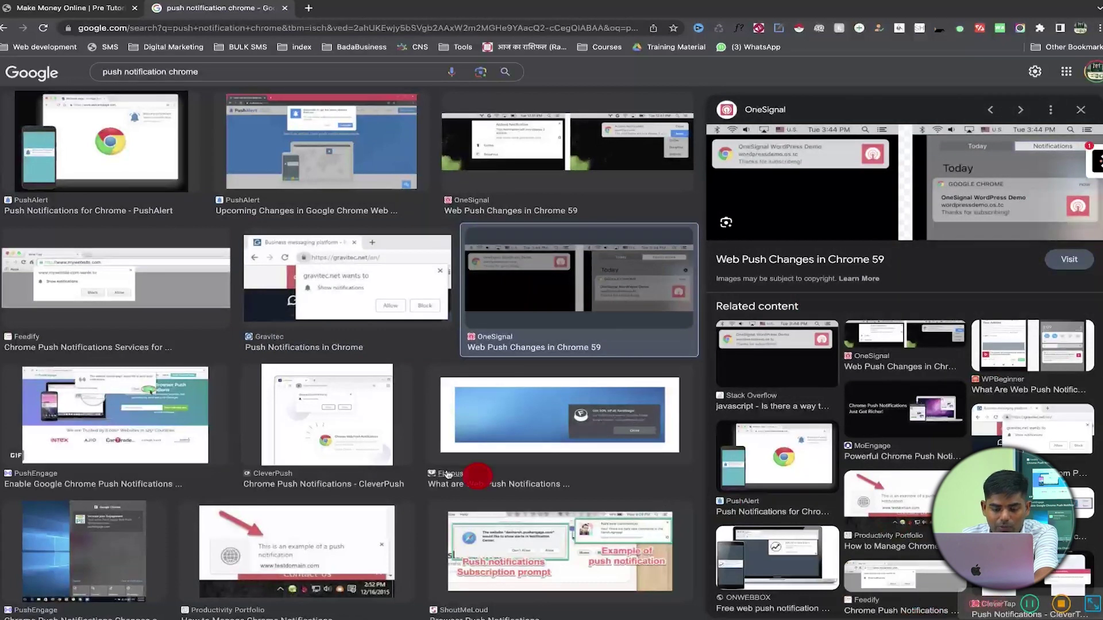
Examine further push notification examples in the image results, including PushAlert's regular-notification-chrome-59-macos image
scroll(427, 471, "down", 1)
scroll(428, 471, "down", 8)
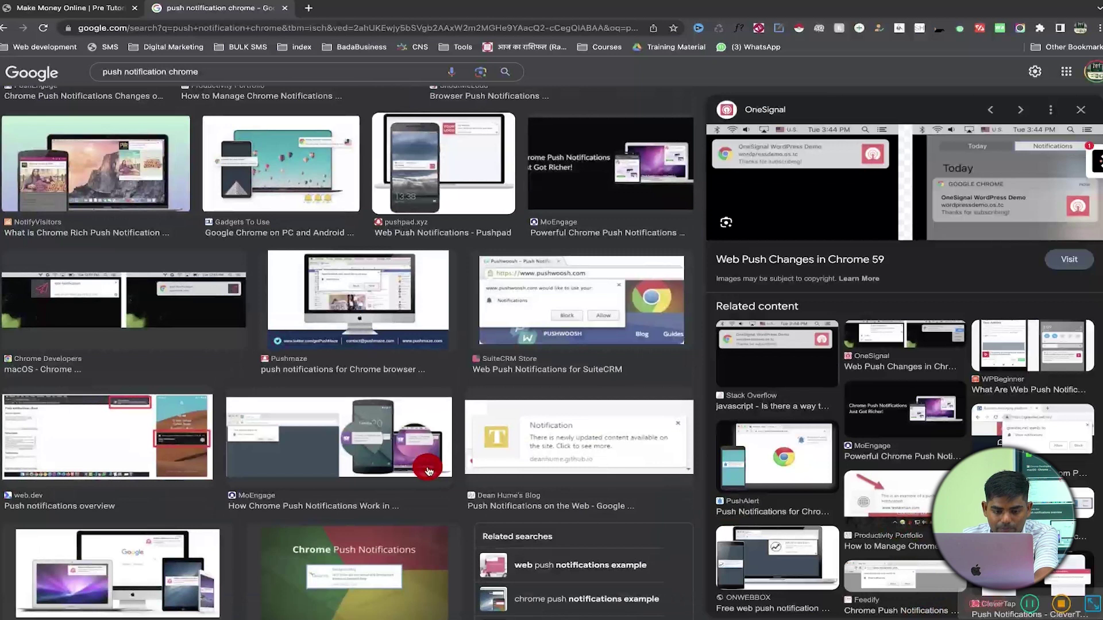
scroll(44, 447, "down", 3)
scroll(44, 447, "down", 3)
left_click(190, 374)
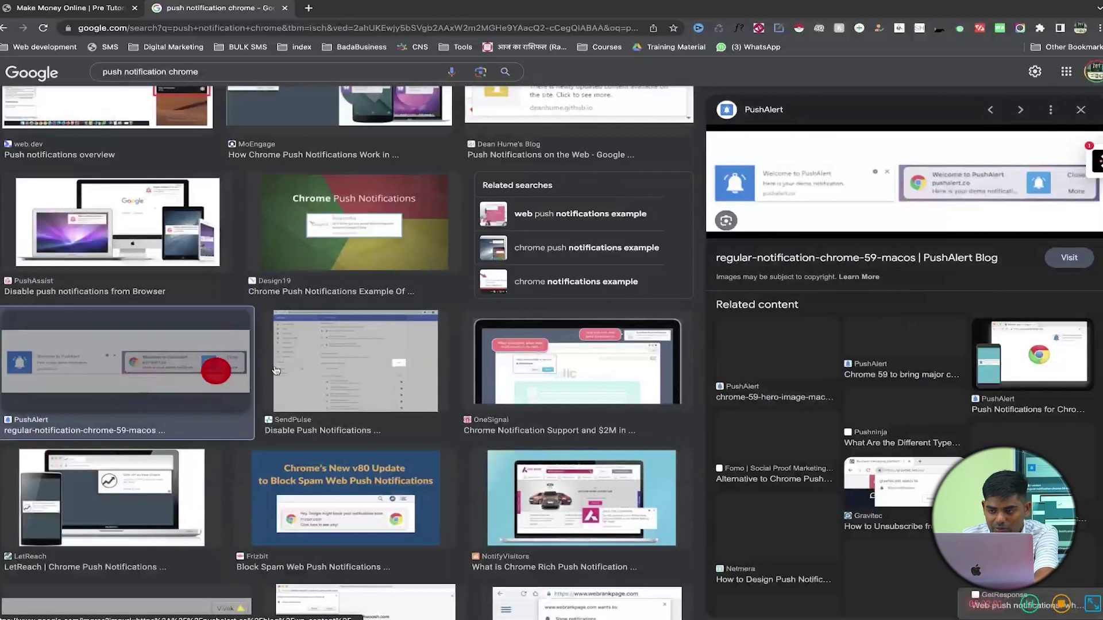
left_click(928, 352)
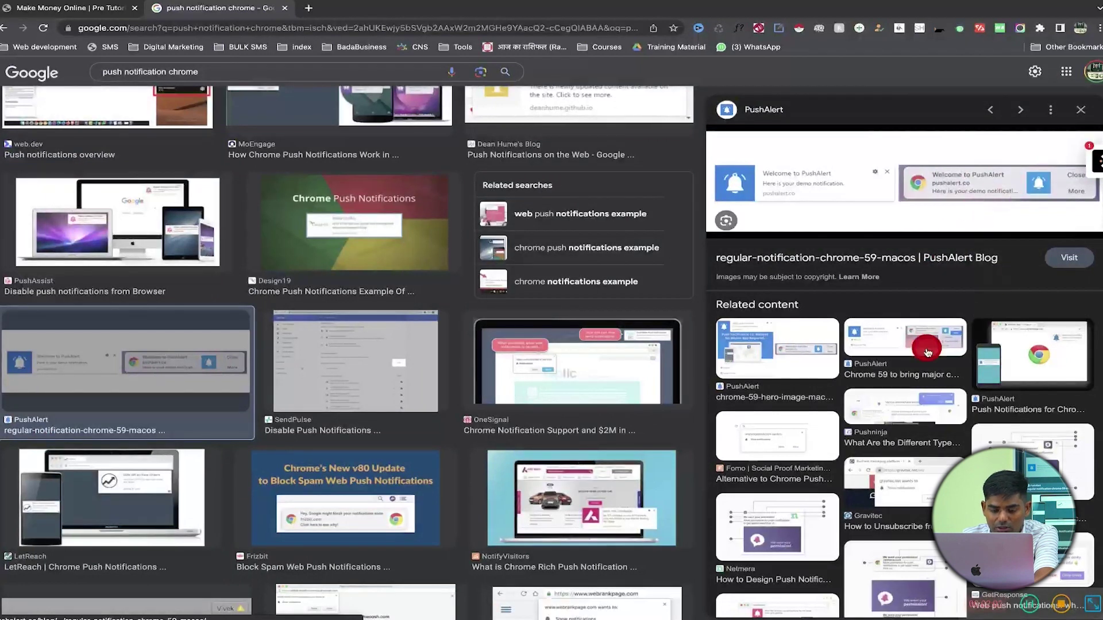
scroll(472, 482, "down", 6)
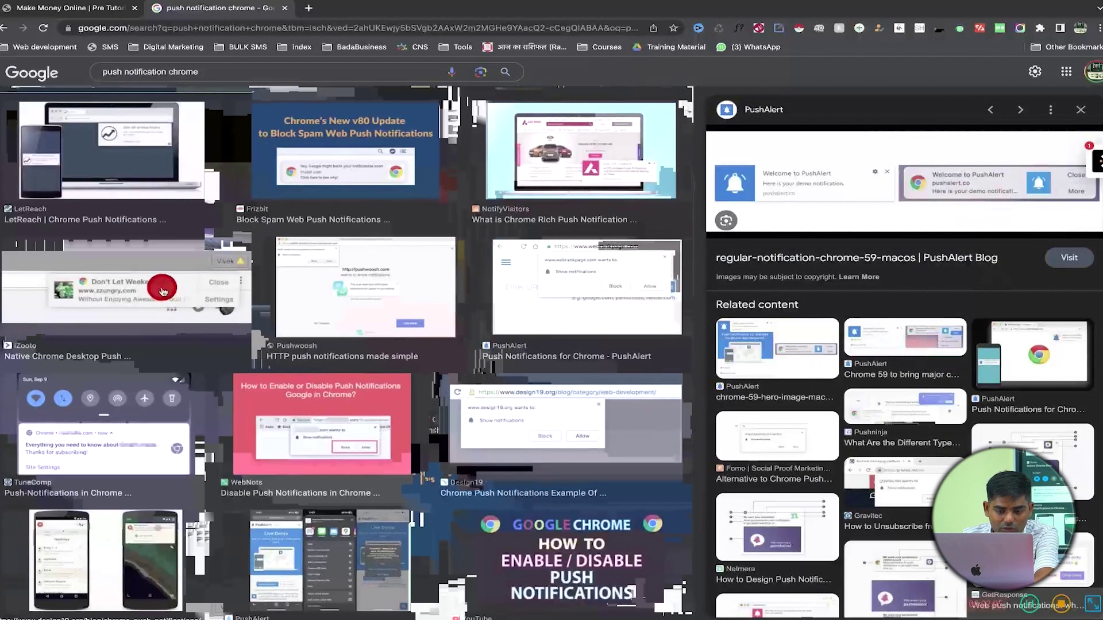
scroll(203, 321, "down", 4)
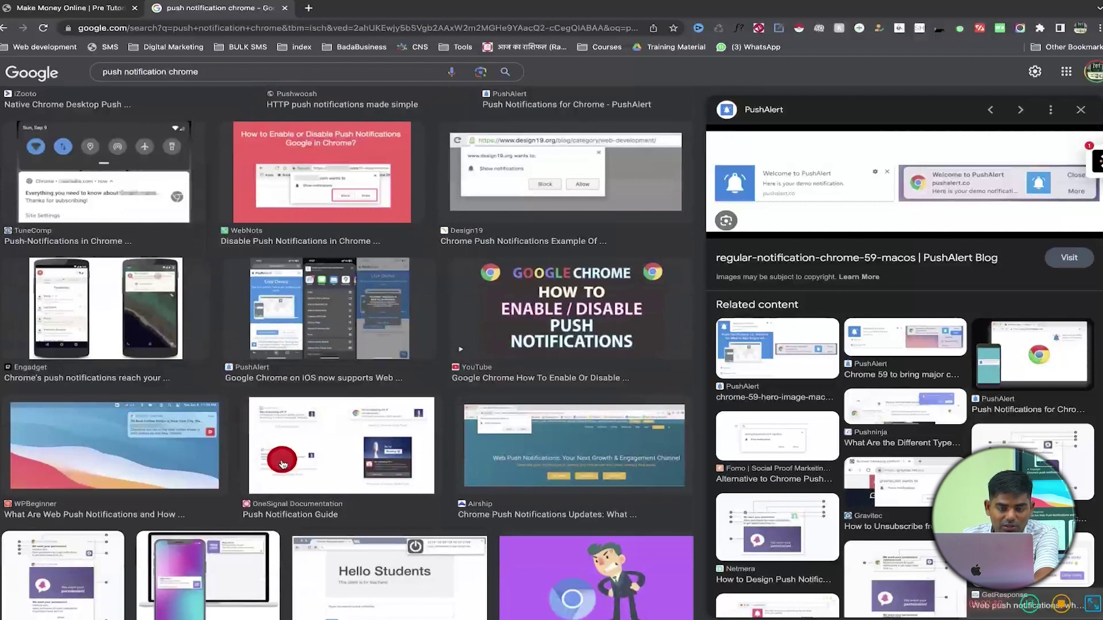
scroll(282, 460, "down", 7)
scroll(281, 459, "down", 1)
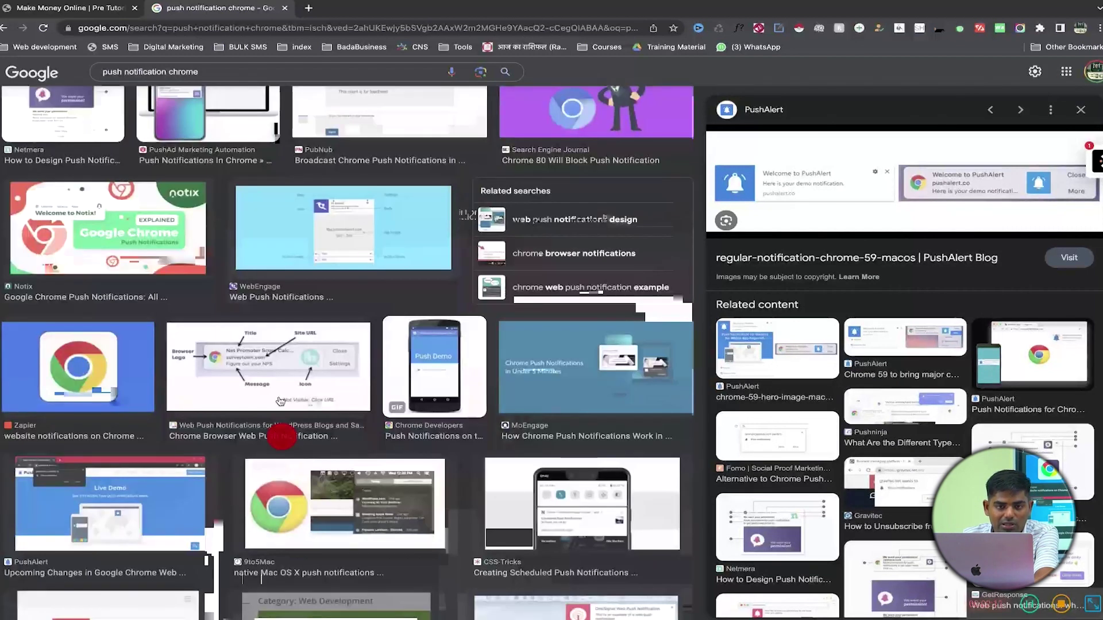
Close the image search and the Pre Tutorial page, keeping only a blank new tab open
left_click(284, 9)
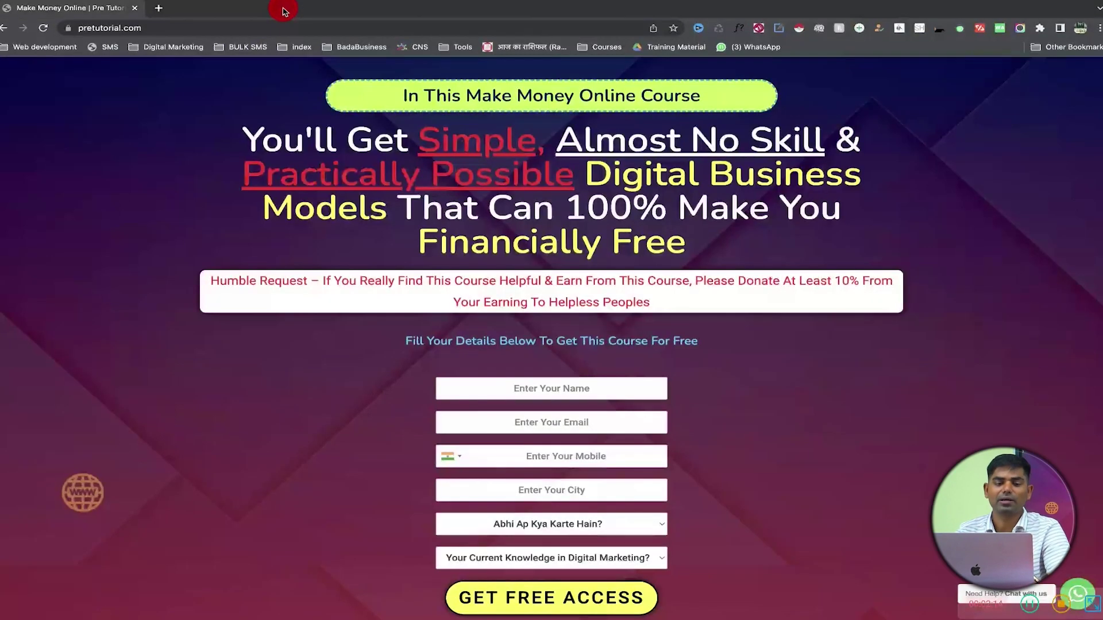
left_click(163, 9)
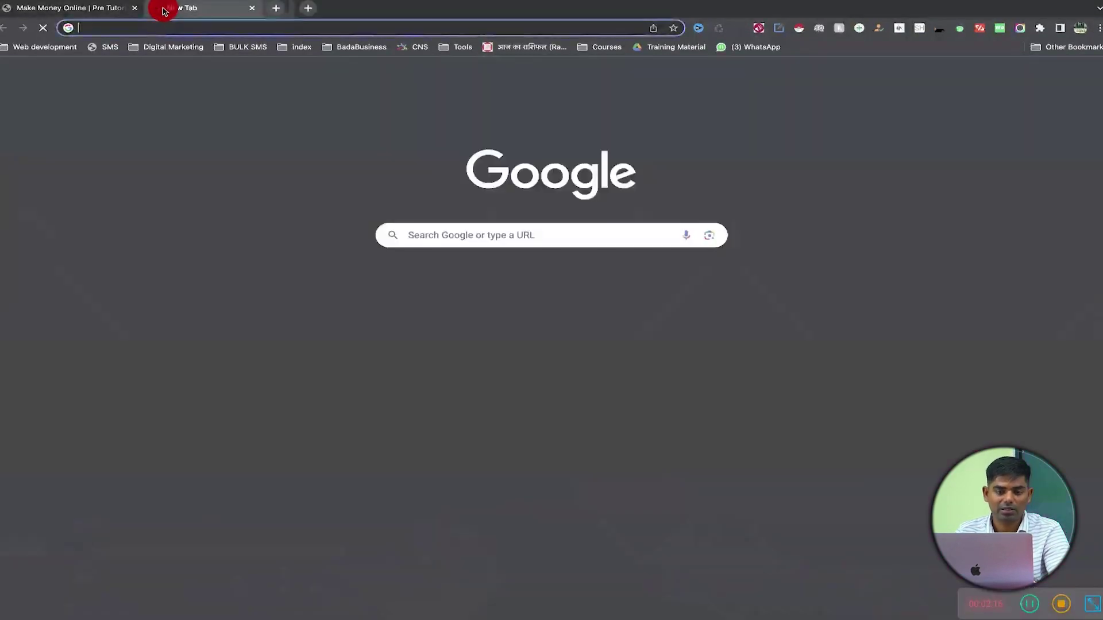
left_click(135, 10)
type("jrurat")
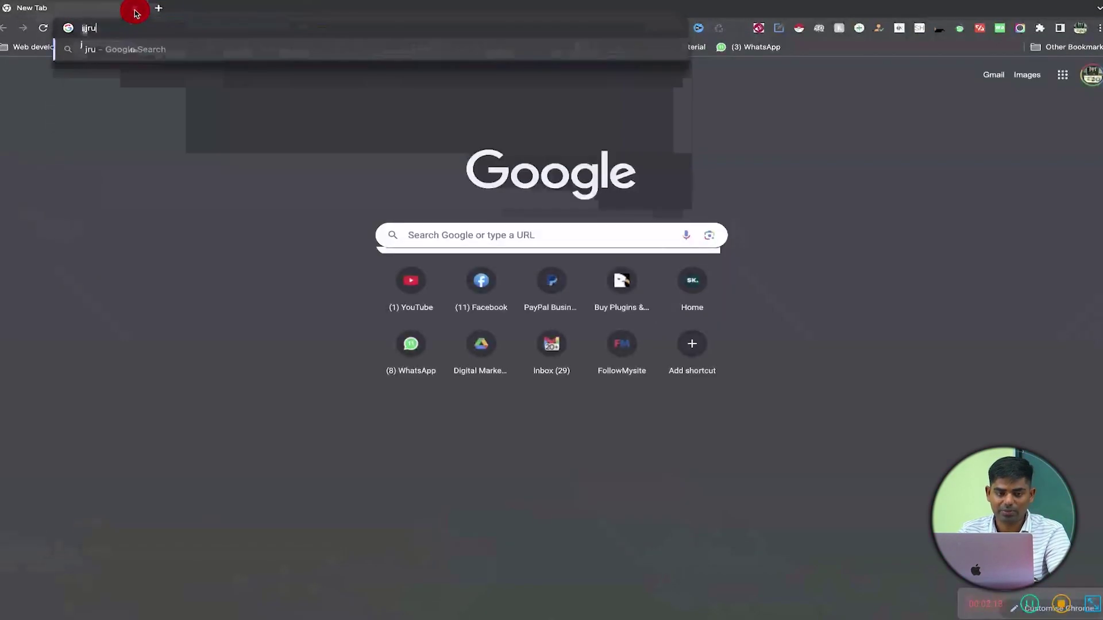
key("Return")
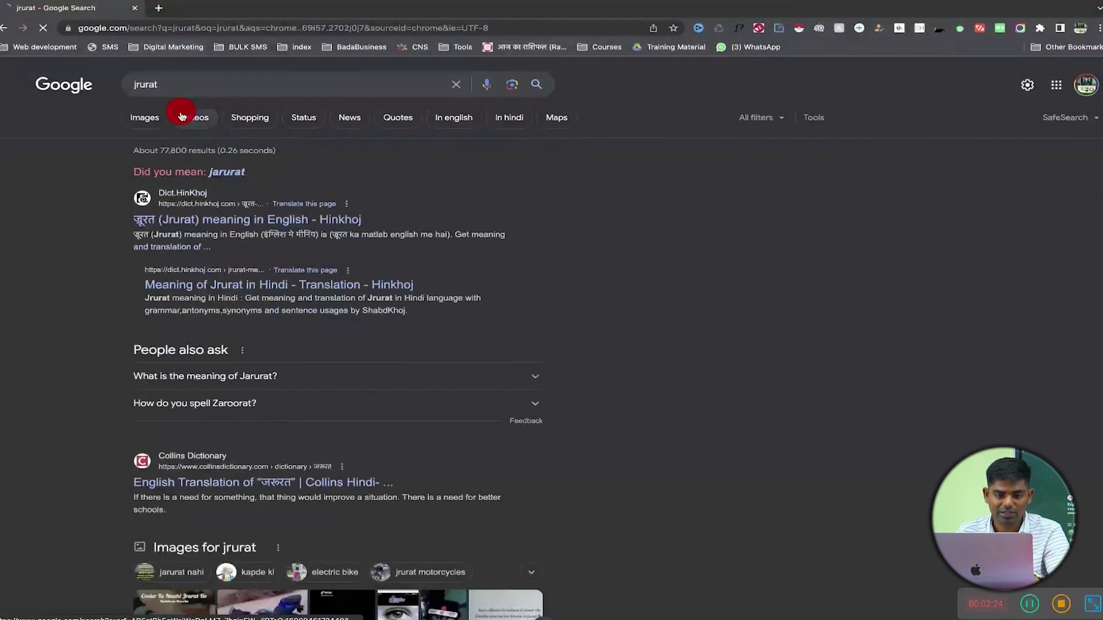
double_click(191, 81)
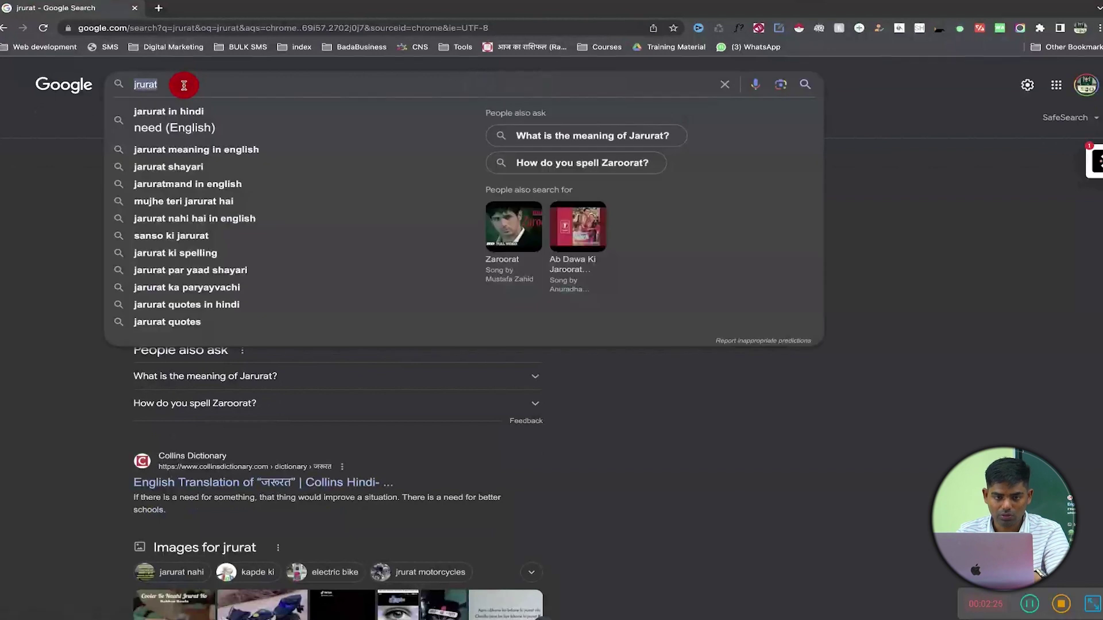
key("BackSpace")
Open jrurat.com and go to its WordPress login page at jrurat.com/wp-admin
left_click(213, 30)
type("jrurat.com")
key("Return")
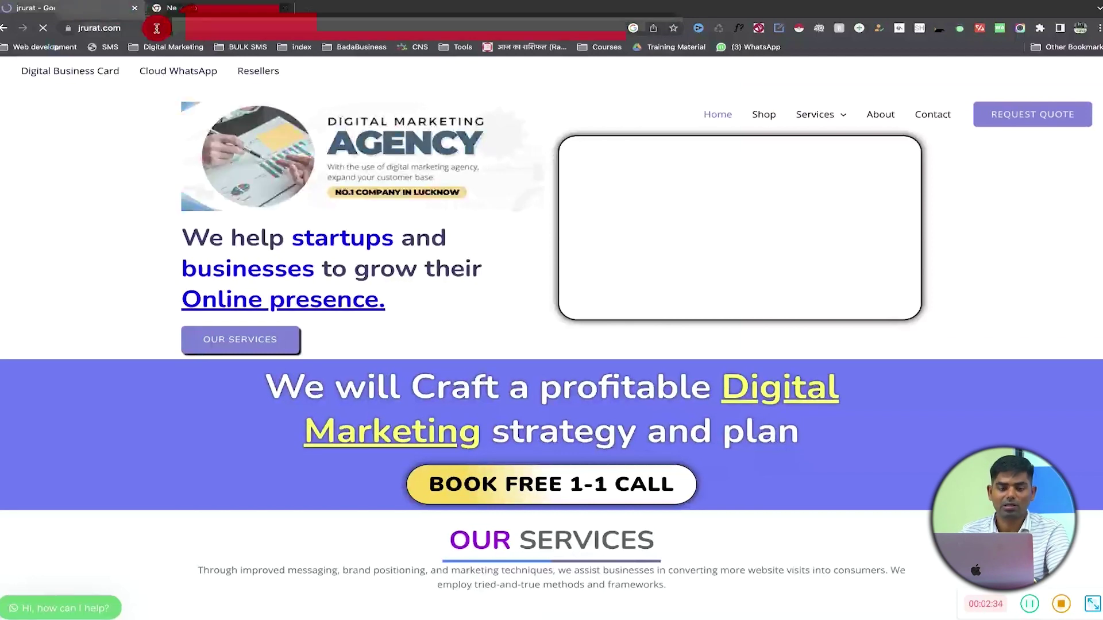
left_click(152, 28)
left_click(157, 28)
type("/wp-admin")
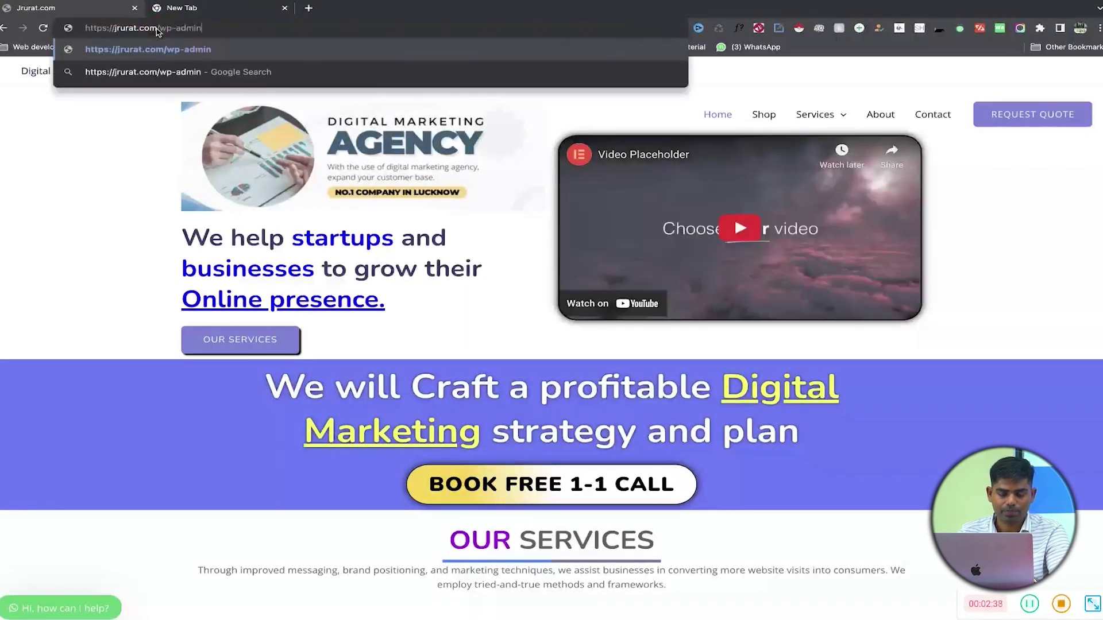
key("Return")
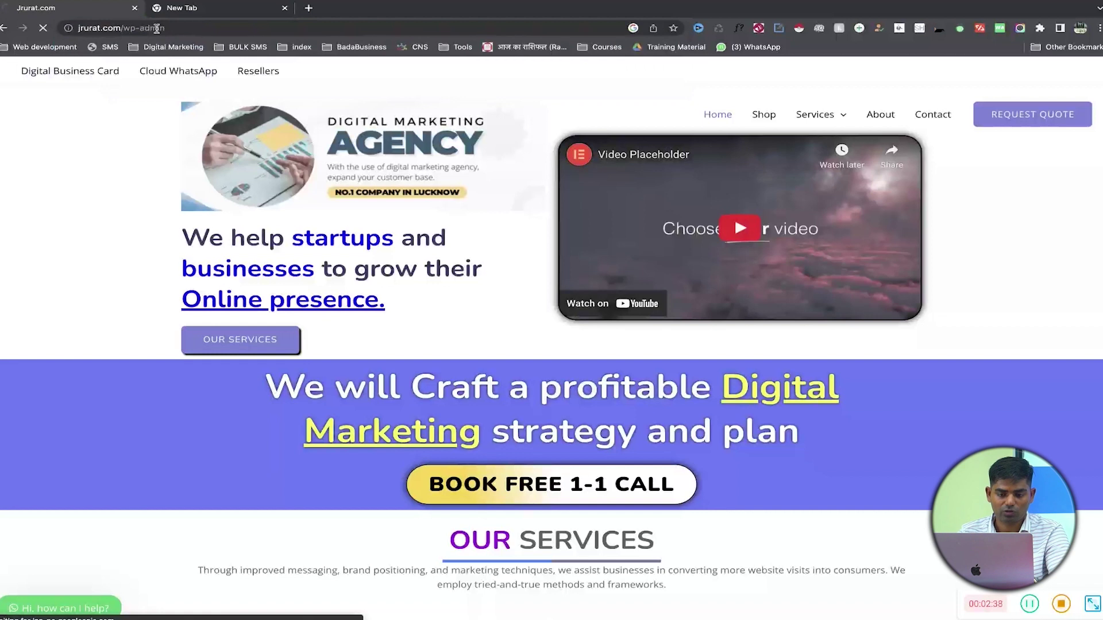
Log in to the WordPress dashboard with the username and account password, and dismiss the WordPress WhatsApp Support notice
left_click(559, 208)
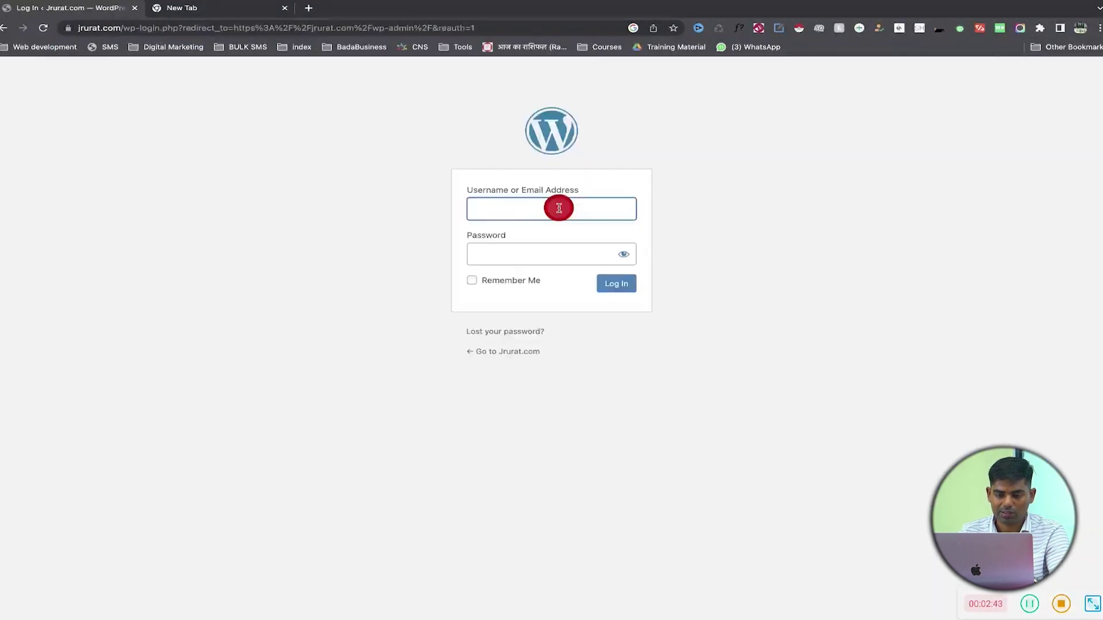
type("ravi")
key("Tab")
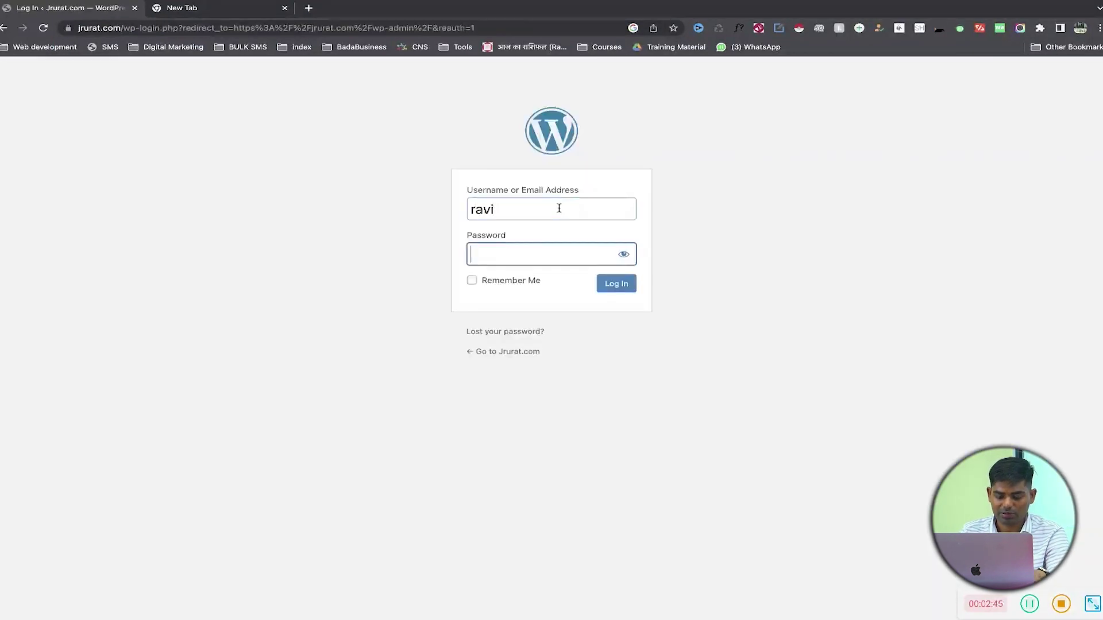
key("super+v")
key("Return")
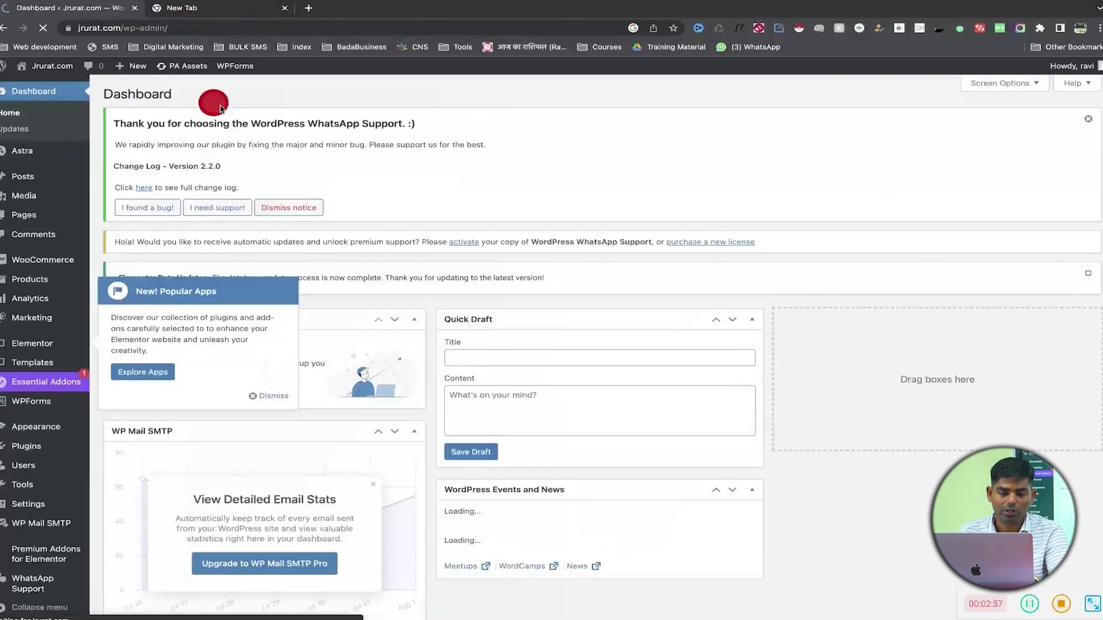
left_click(1088, 119)
left_click(196, 12)
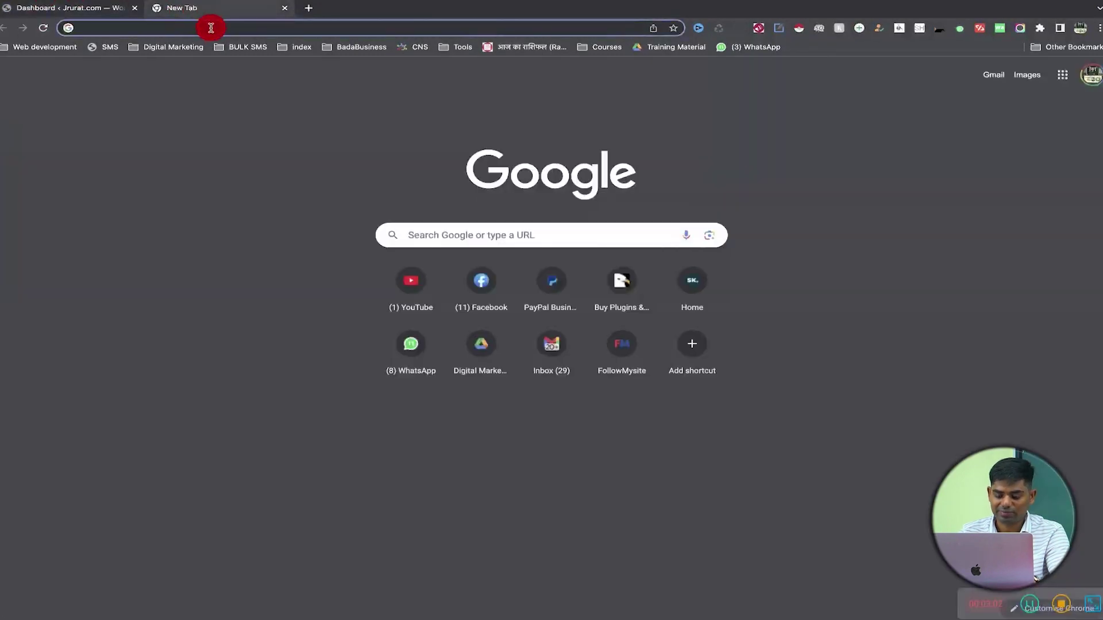
type("onw")
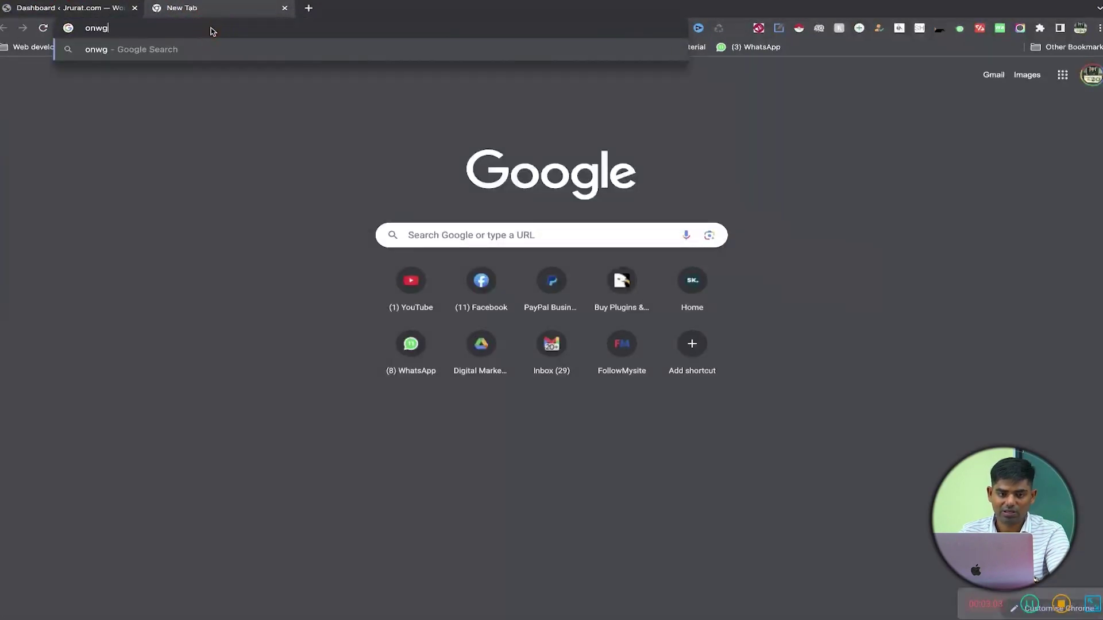
key("BackSpace")
type("e")
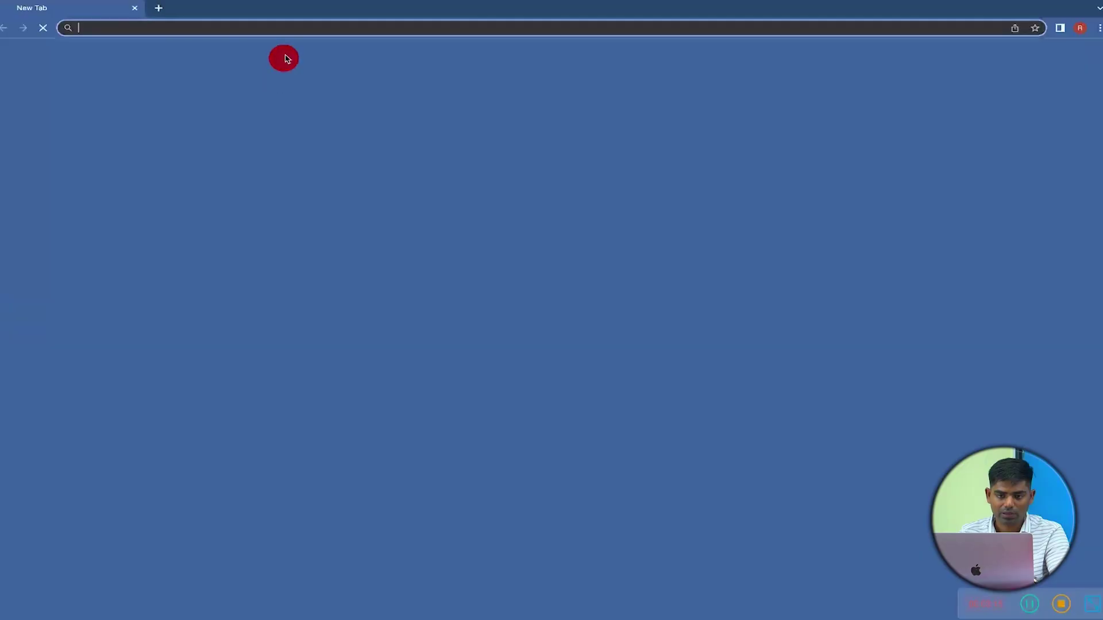
Search Google for "onesignal" in a new window of the other browser profile
left_click(315, 25)
type("one")
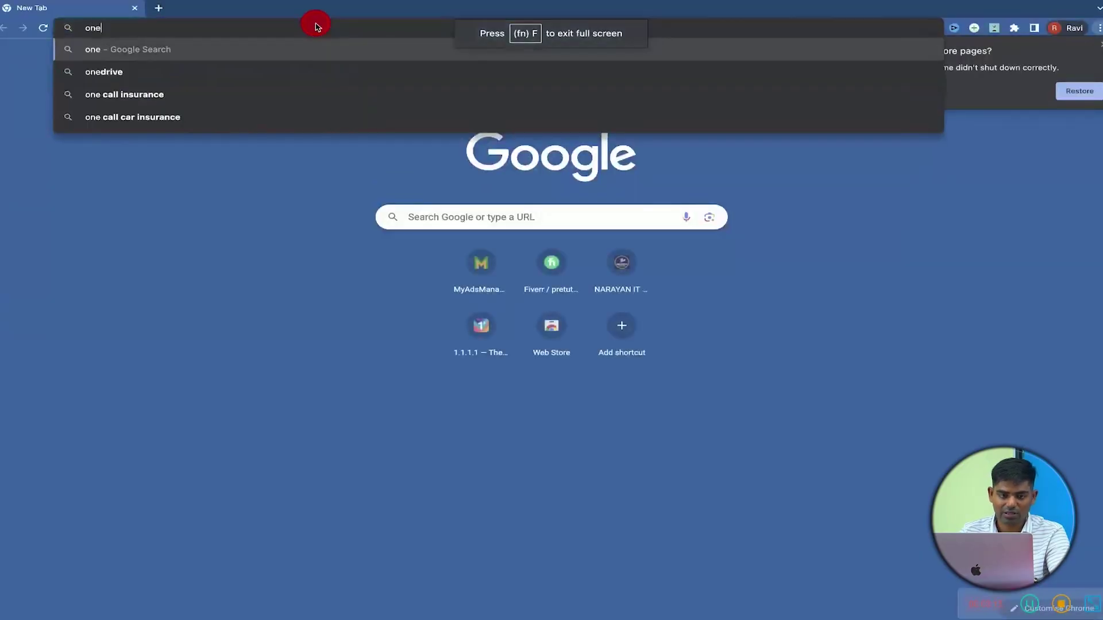
type("signal")
key("Return")
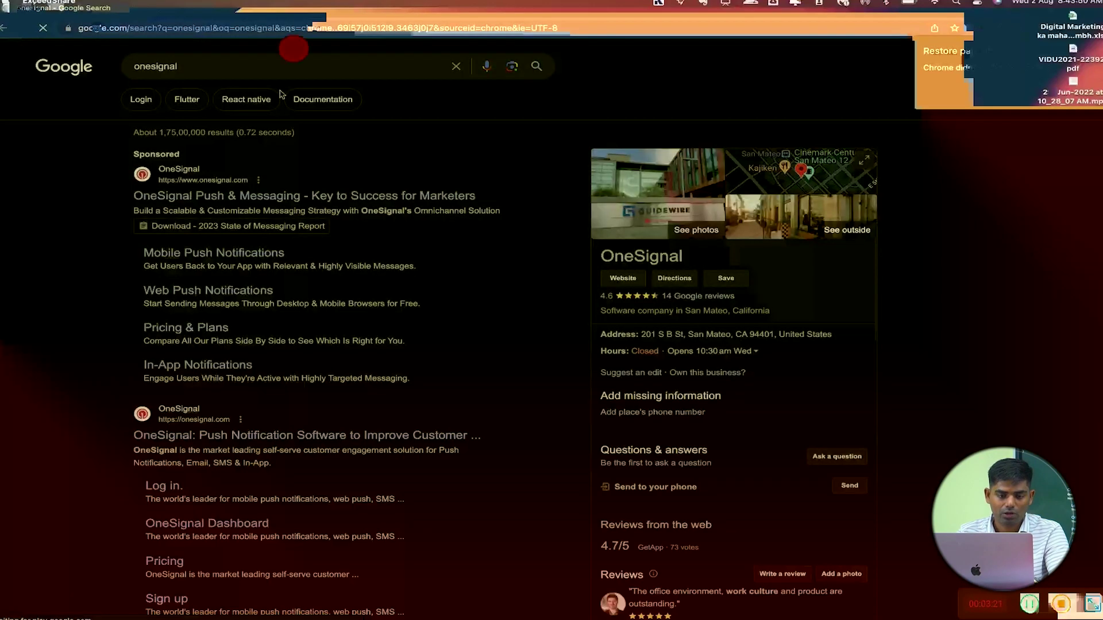
Open the sponsored OneSignal Push & Messaging result and review the features and pricing on its landing page
left_click(281, 197)
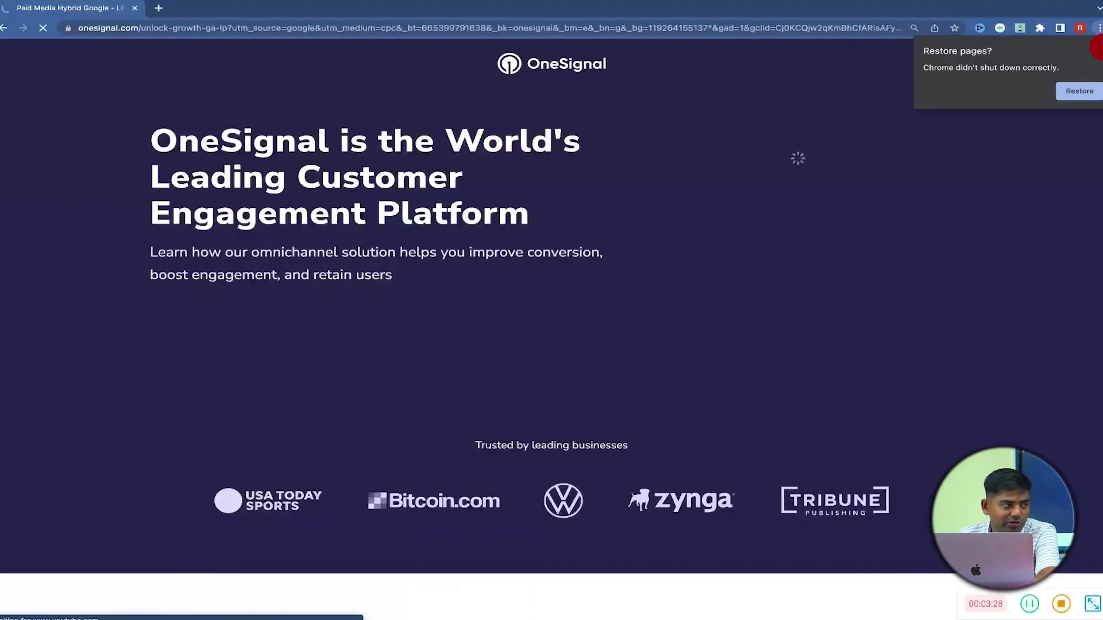
left_click(1098, 55)
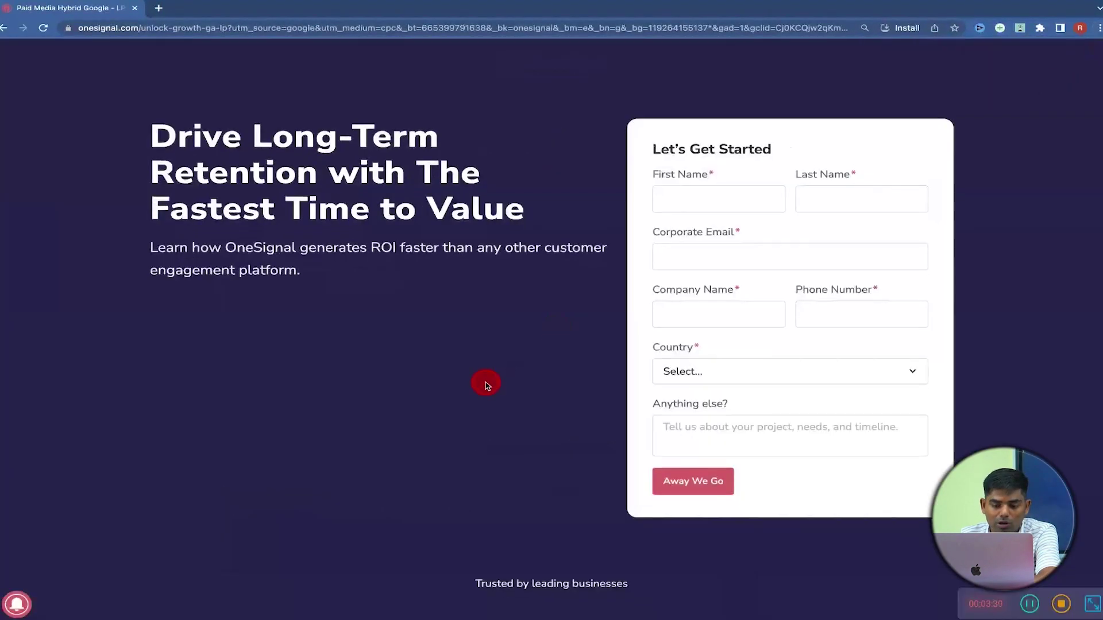
scroll(485, 384, "down", 12)
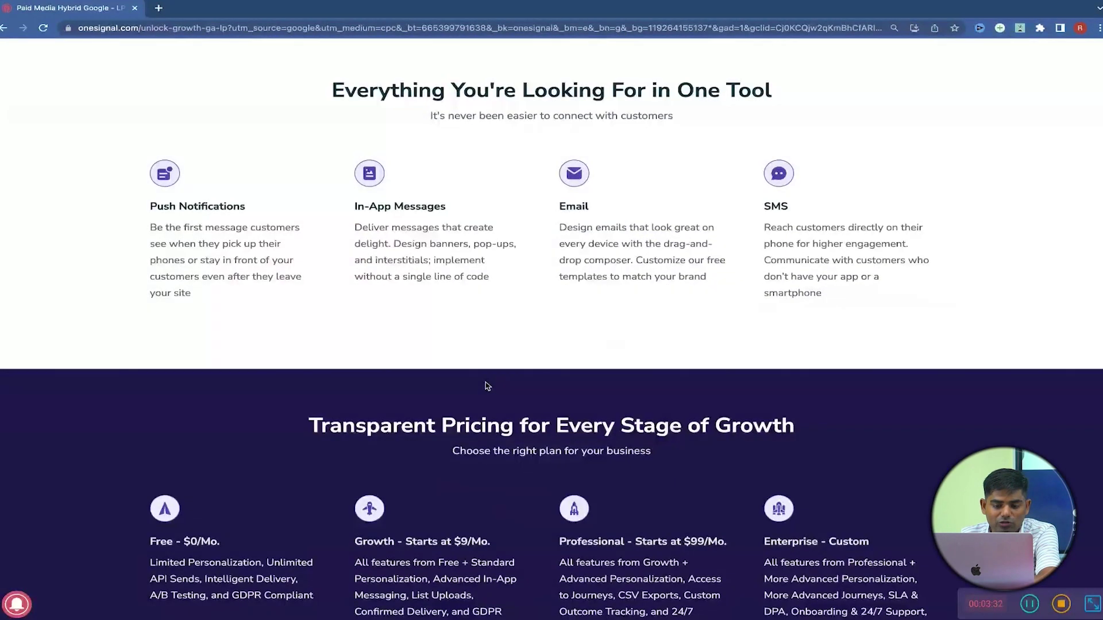
scroll(486, 384, "up", 15)
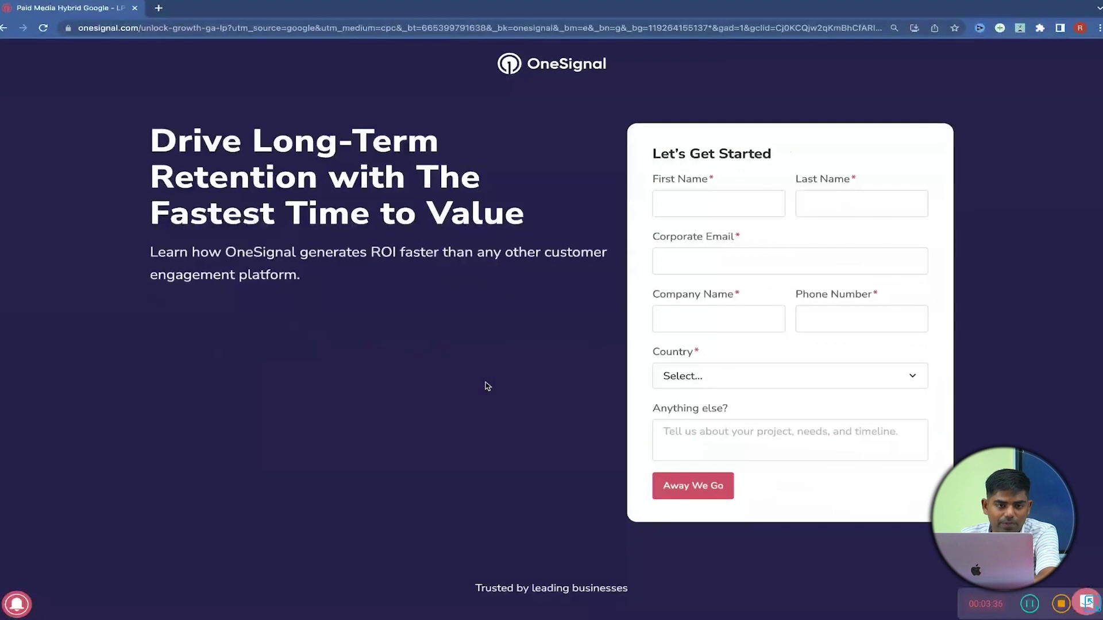
Go to the onesignal.com homepage, highlight its main headline and decline the content notification prompt
key("alt+Left")
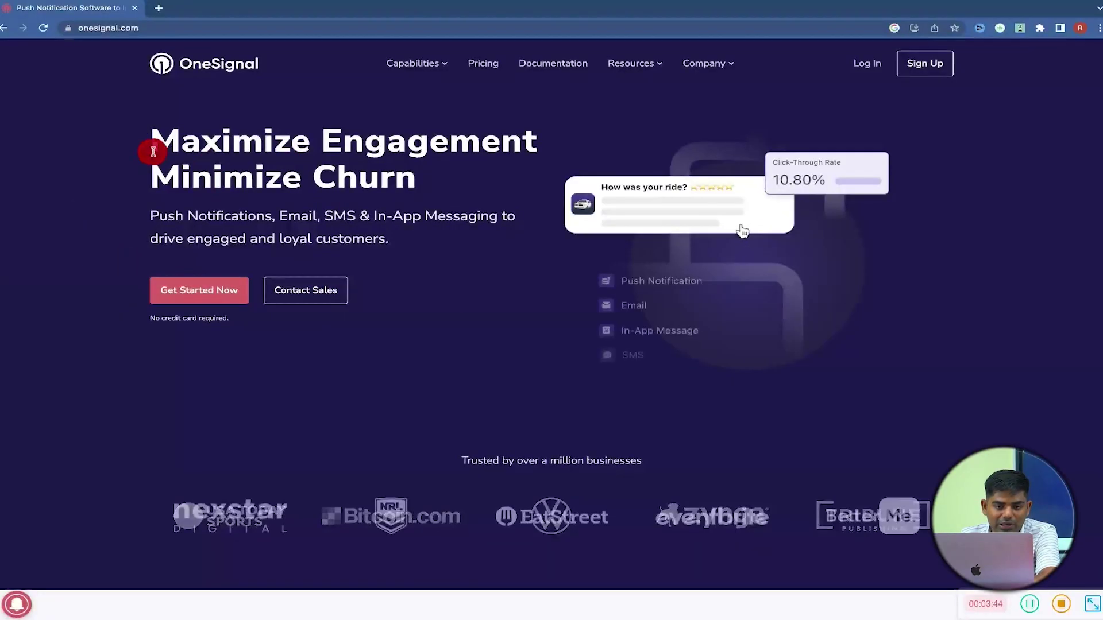
left_click_drag(151, 144, 427, 175)
scroll(427, 175, "down", 1)
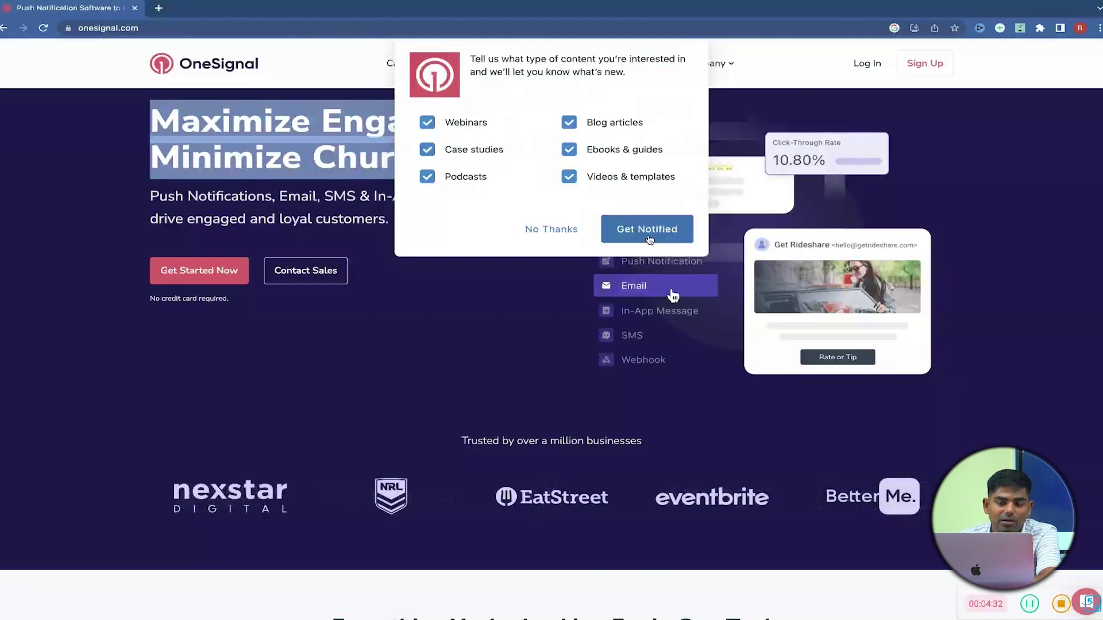
left_click(566, 230)
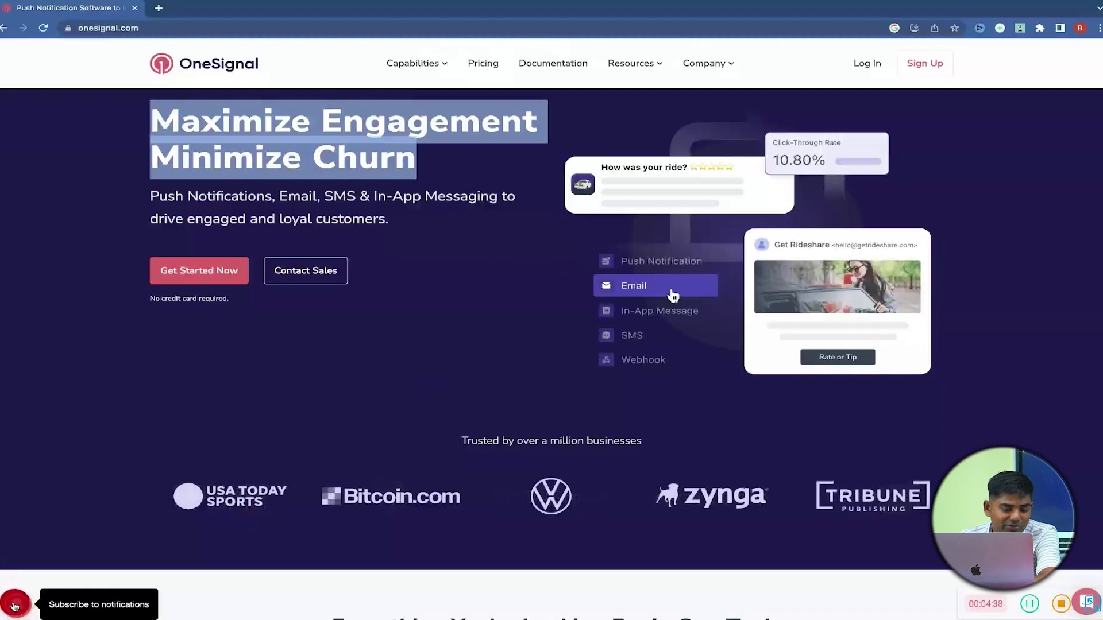
left_click(18, 606)
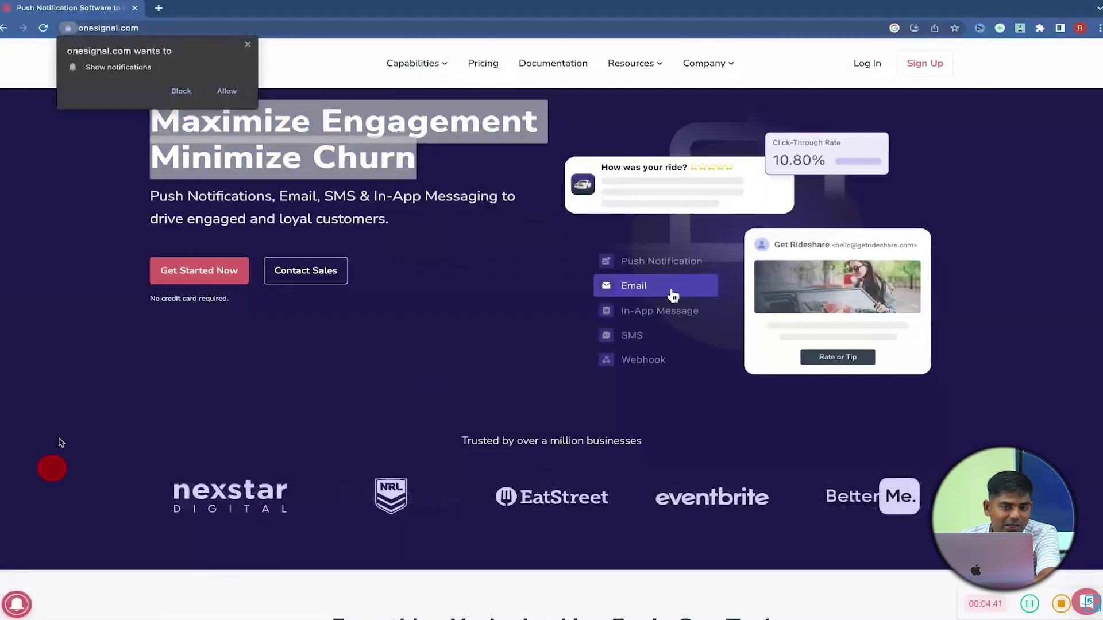
left_click(247, 44)
left_click(460, 299)
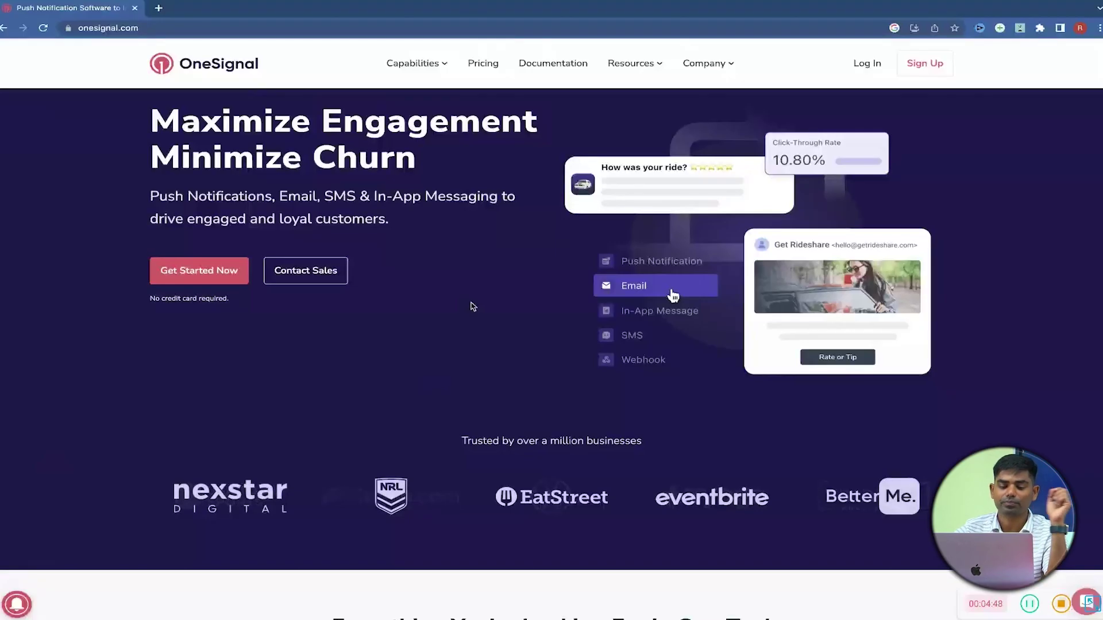
Open the OneSignal sign-up form and fill in the email address copied from the signed-in Google account in a new tab
left_click(217, 280)
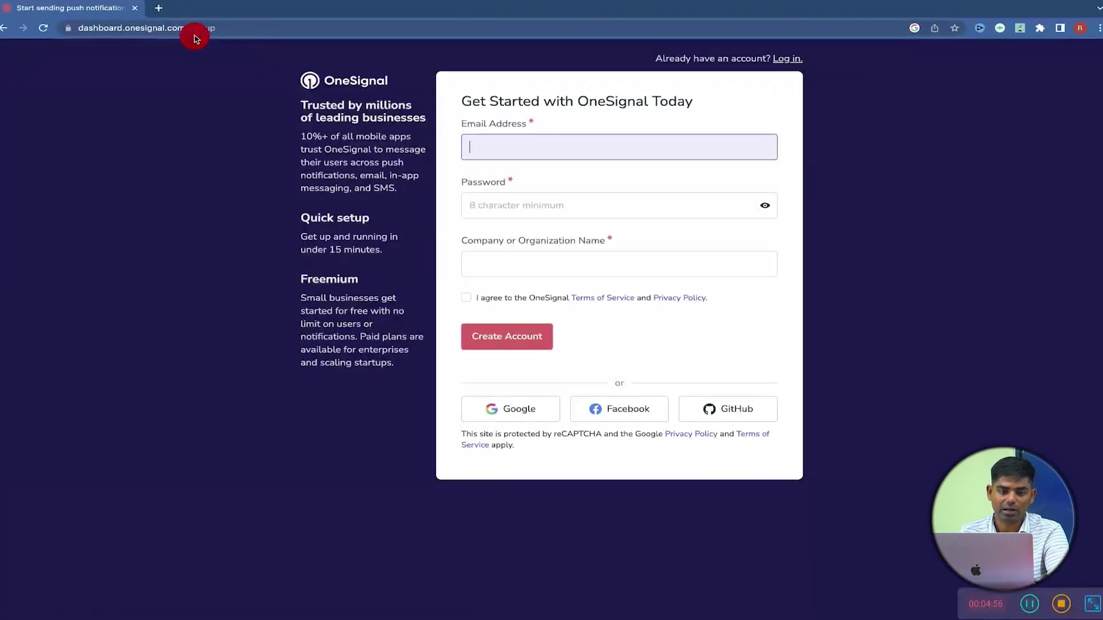
left_click(159, 7)
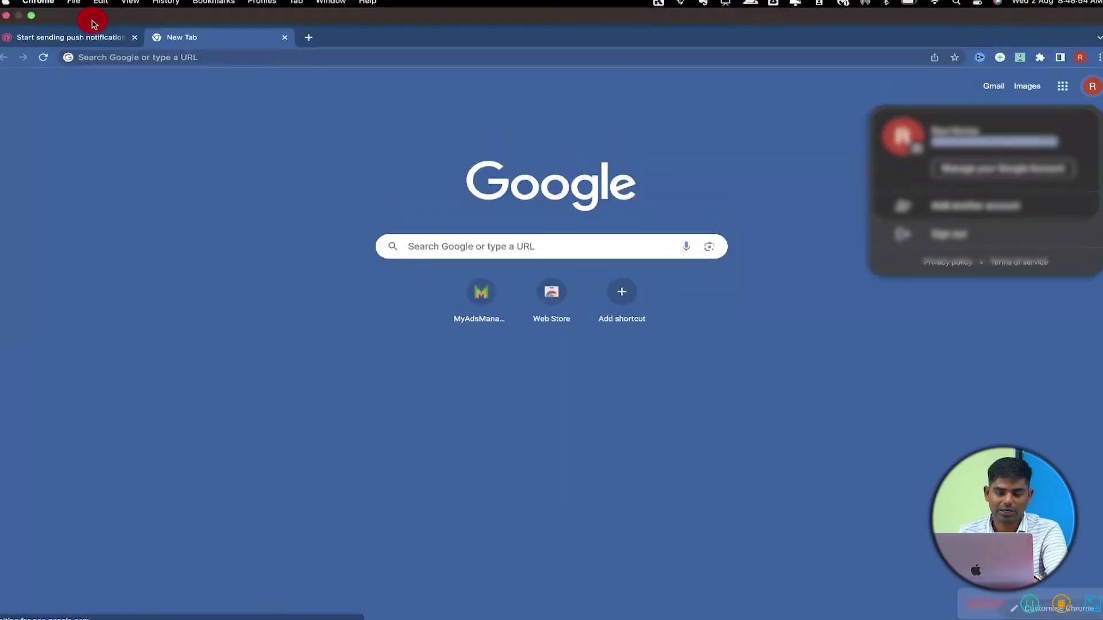
left_click(81, 8)
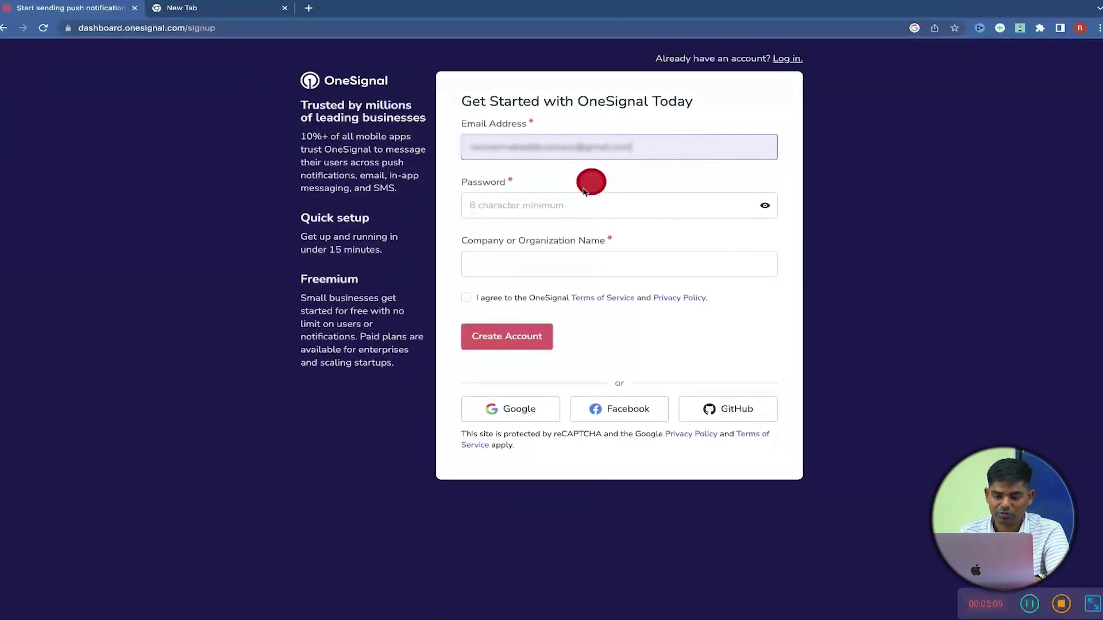
Enter the account password, set the company name to Narayan IT and agree to the Terms of Service and Privacy Policy
left_click(547, 207)
type("•••••")
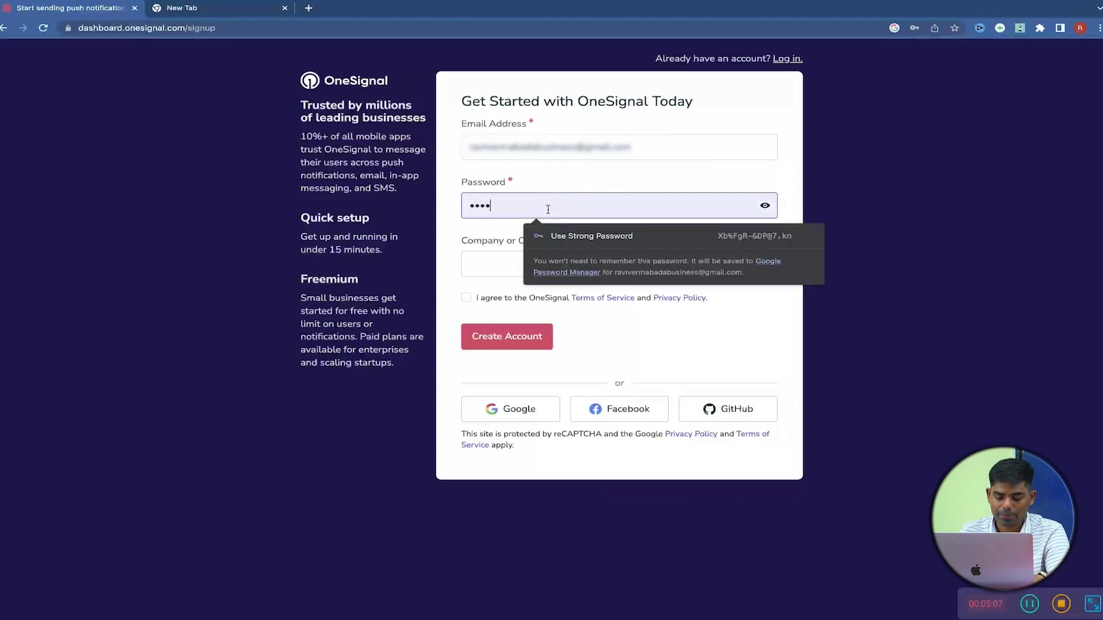
key("Tab")
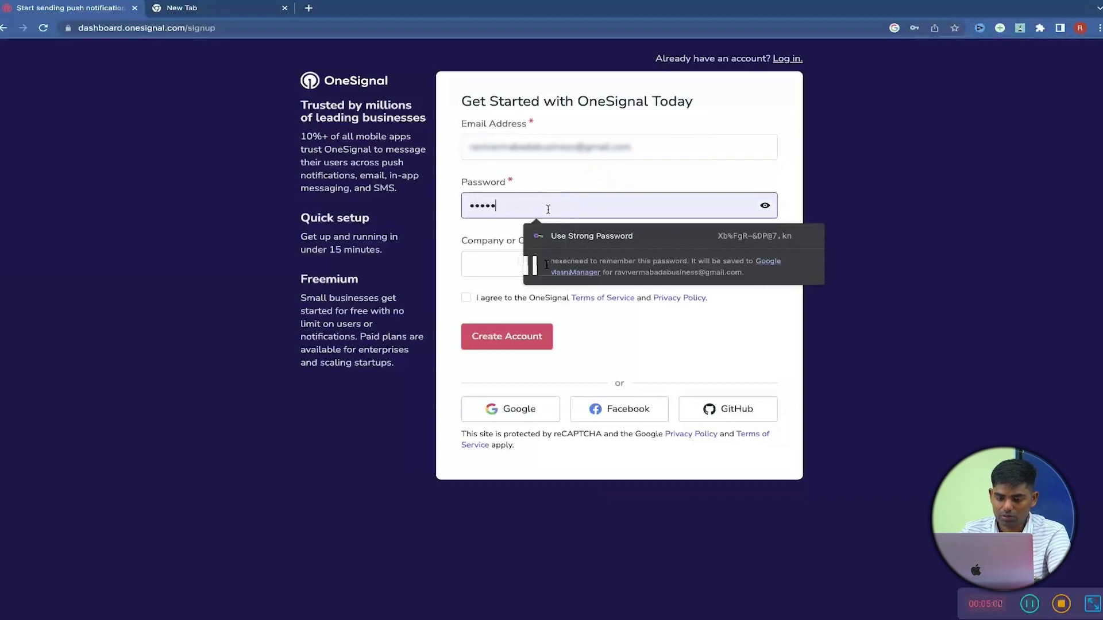
type("Narayan IT")
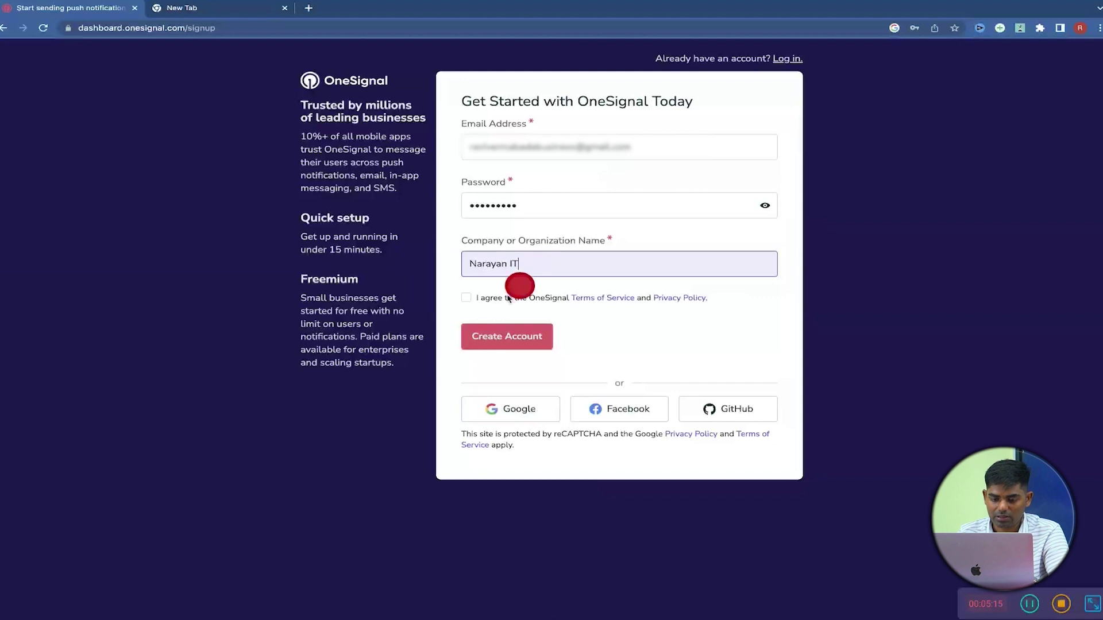
left_click(472, 306)
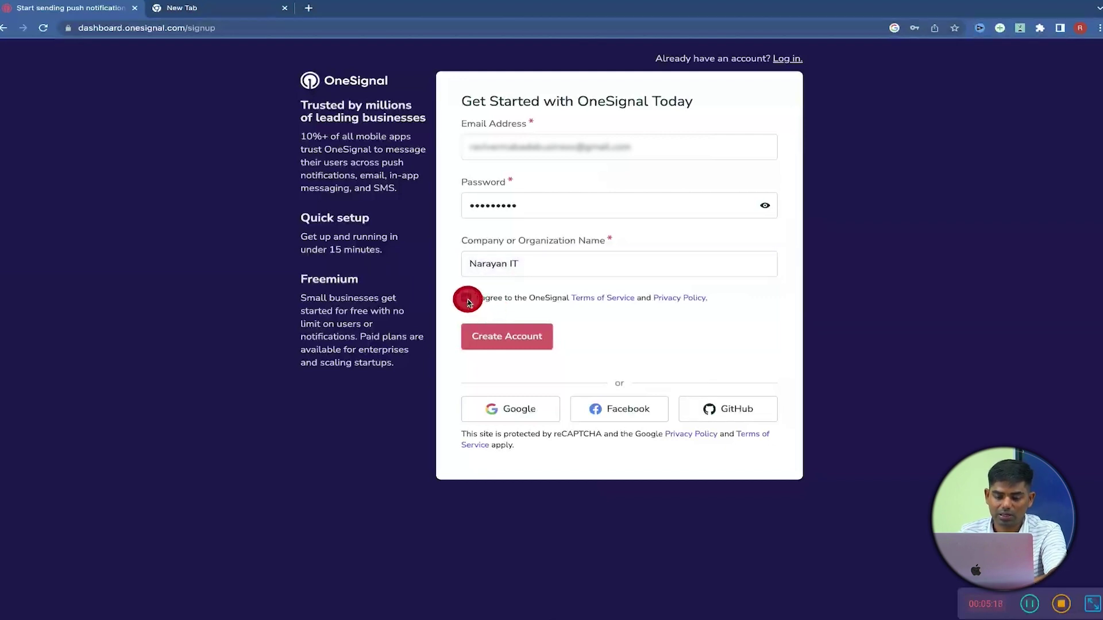
left_click(467, 299)
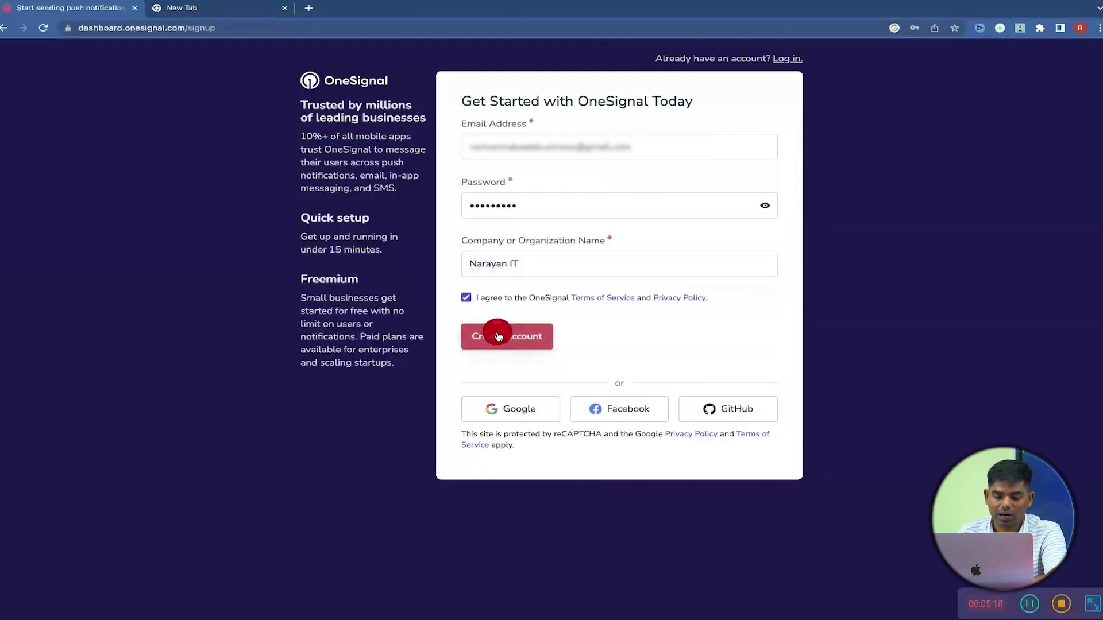
Sign up with the Google account instead and decline the browser's offer to save the password
left_click(521, 416)
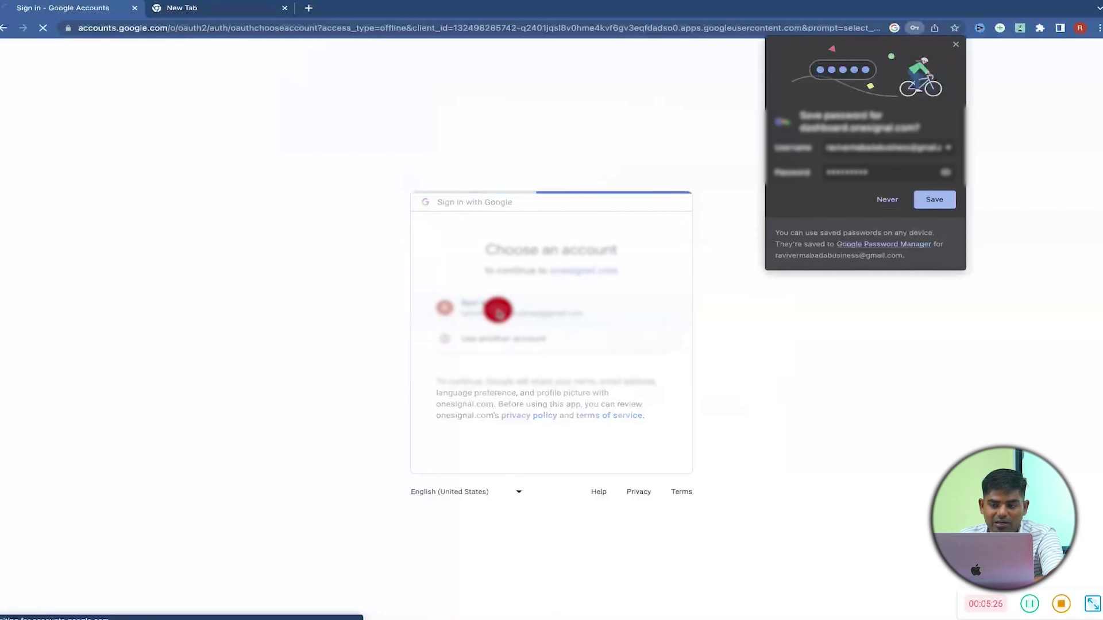
left_click(890, 201)
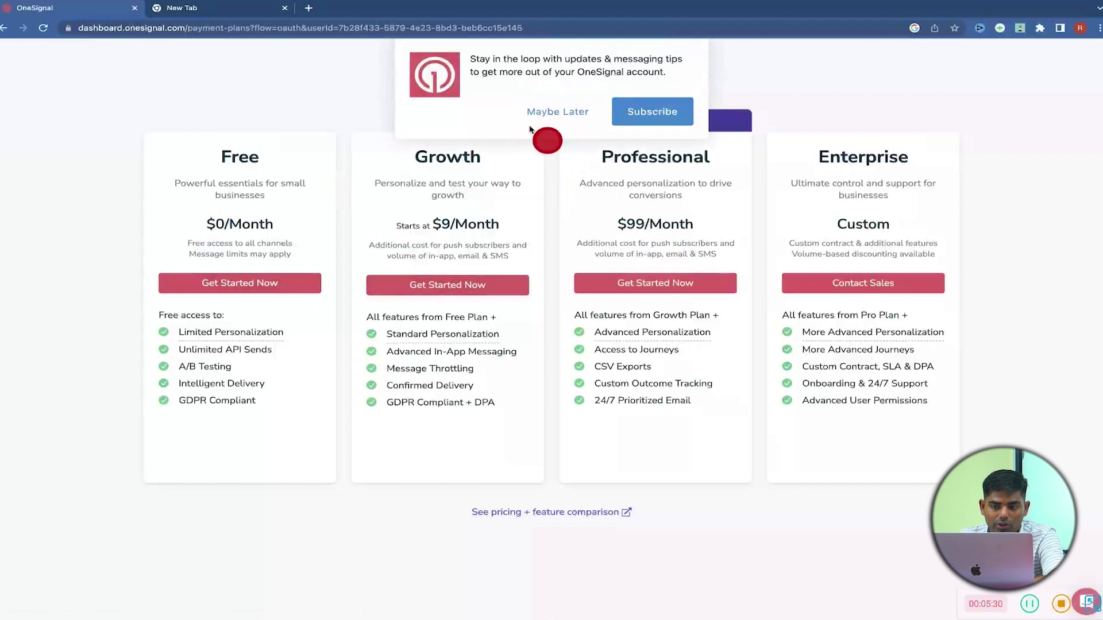
Postpone the updates and messaging tips subscription and start with the Free plan
left_click(567, 112)
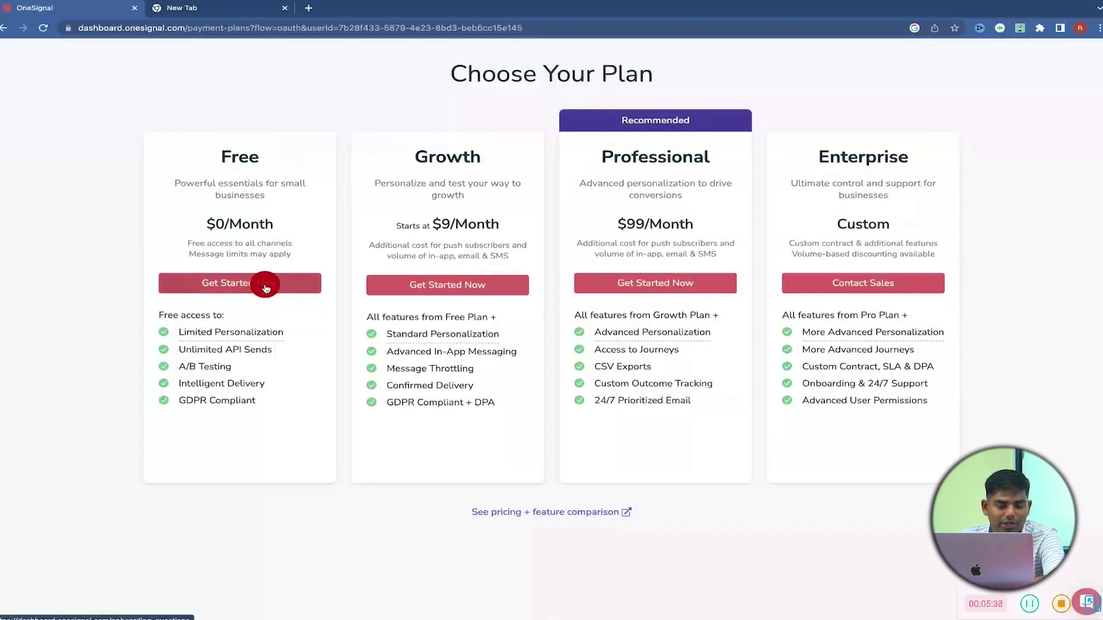
mouse_move(189, 338)
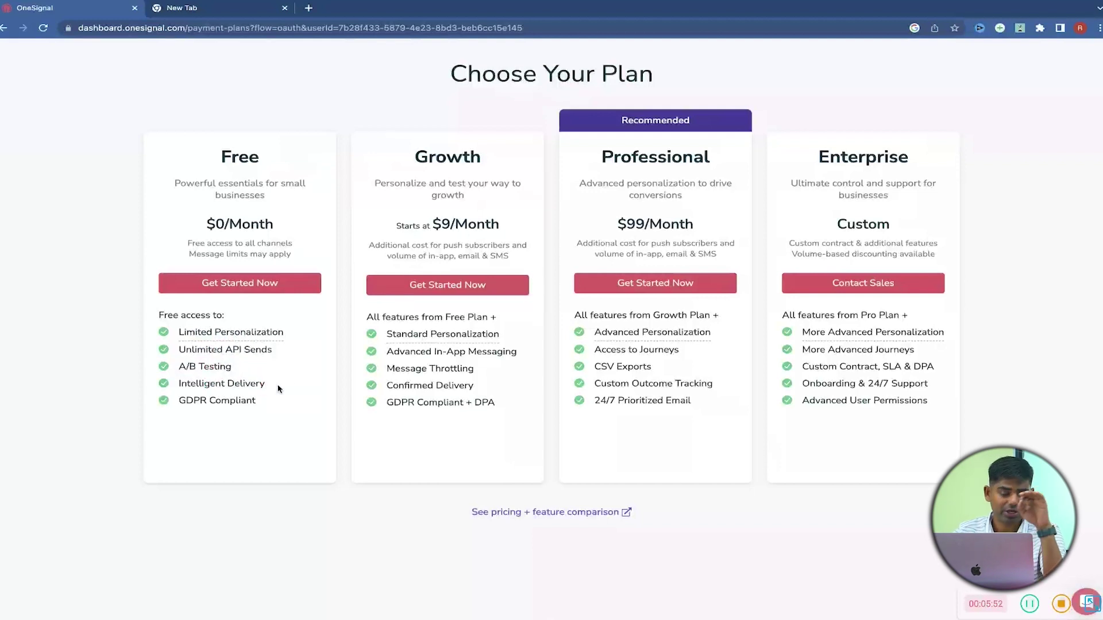
left_click(271, 286)
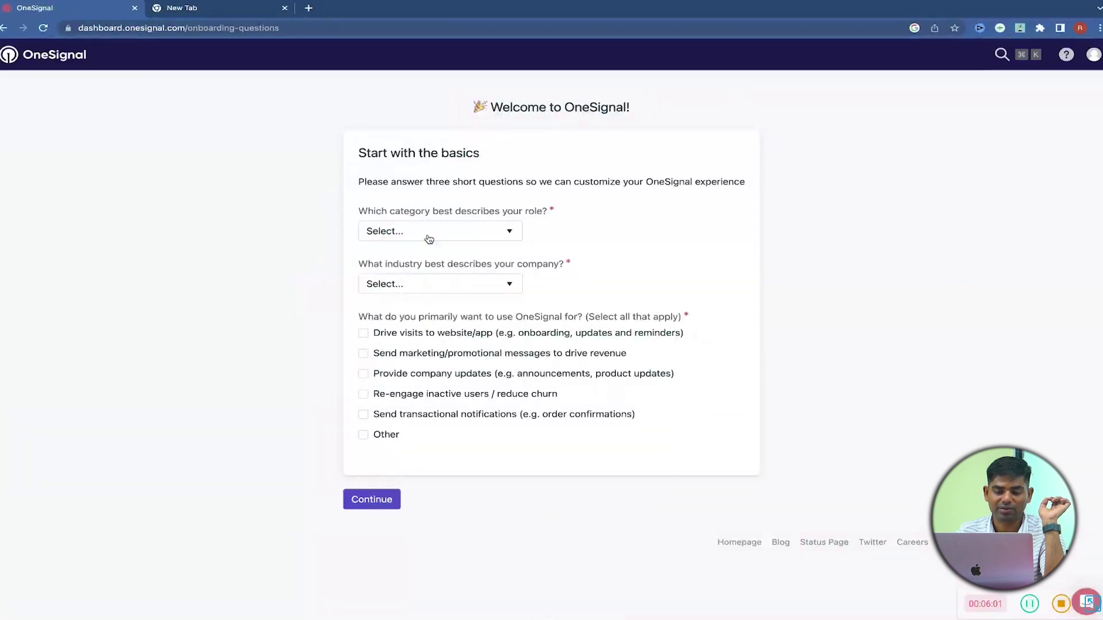
Submit the onboarding answers with role Marketing, industry B2B / Technology and primary use Drive visits to website/app
left_click(510, 230)
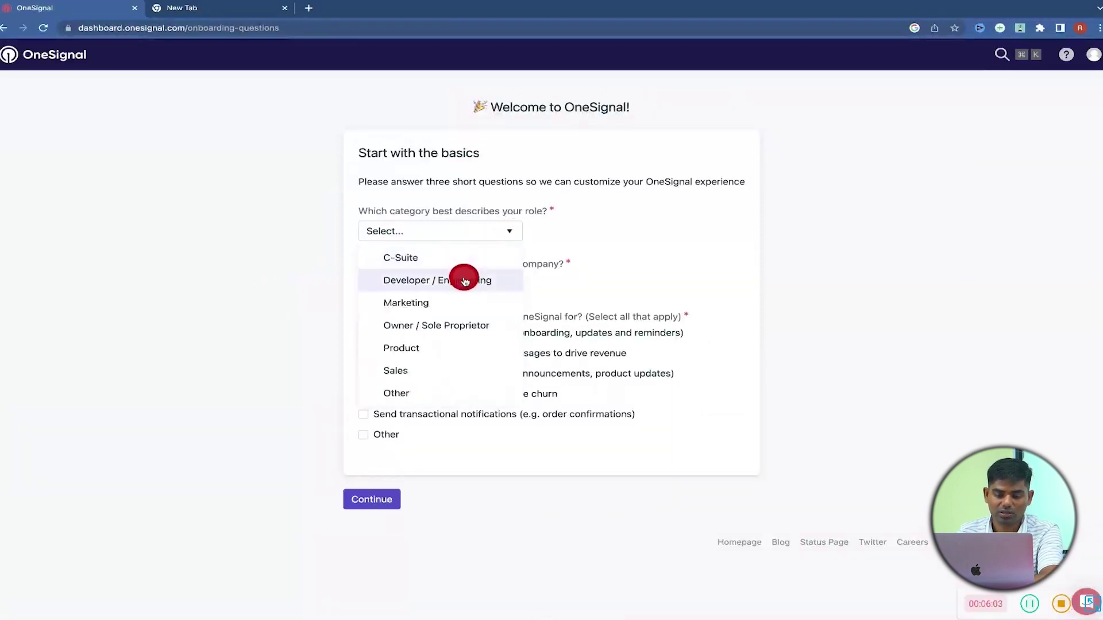
left_click(464, 303)
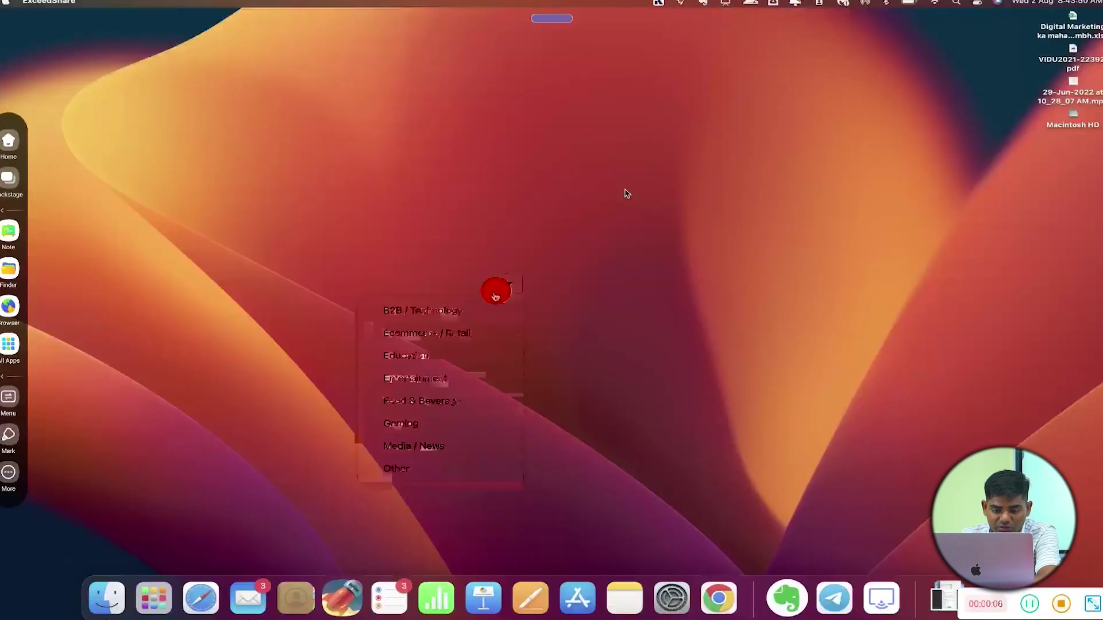
left_click(503, 287)
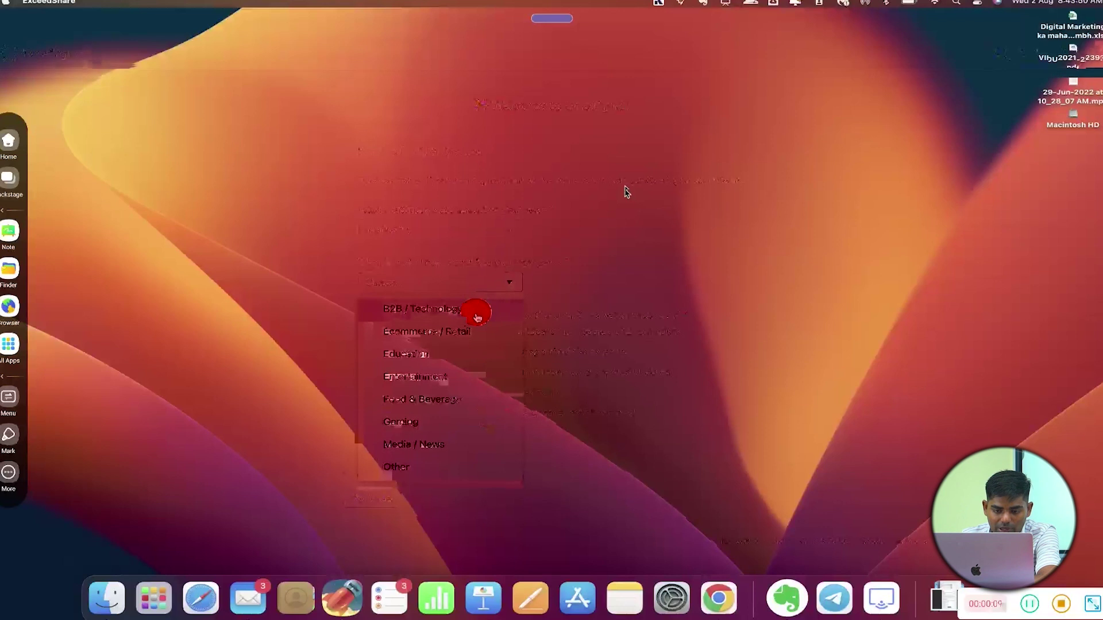
left_click(473, 313)
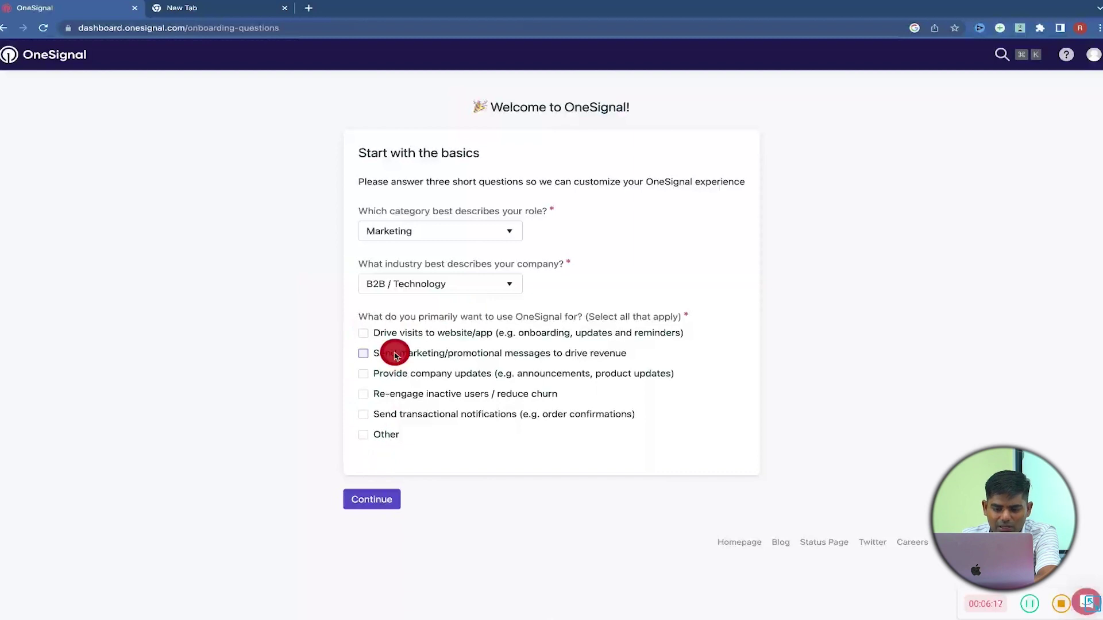
left_click(364, 334)
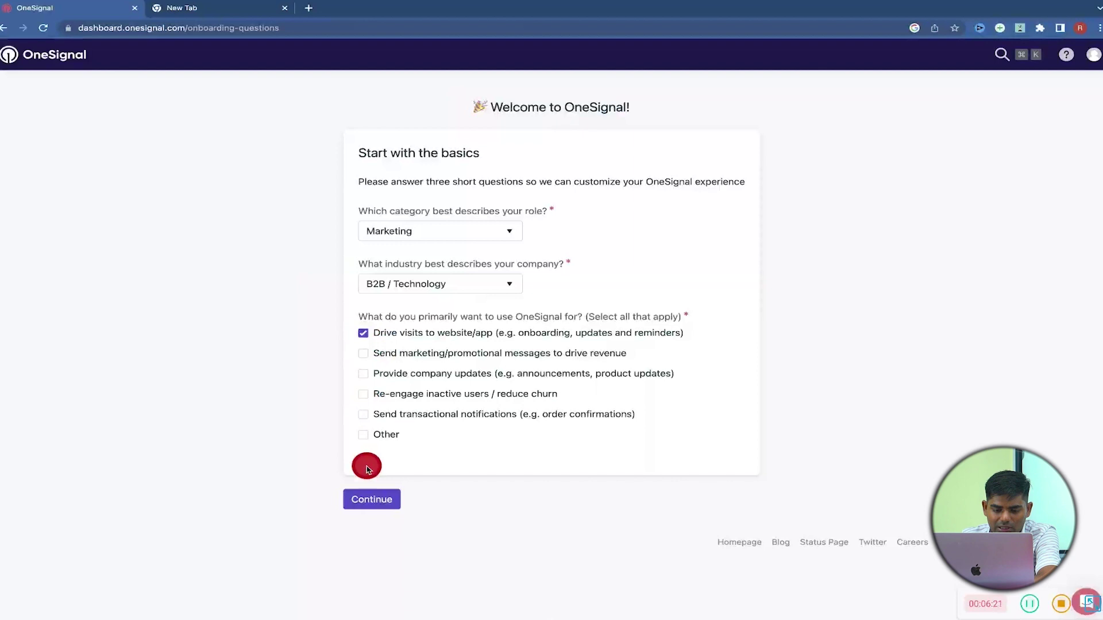
left_click(360, 506)
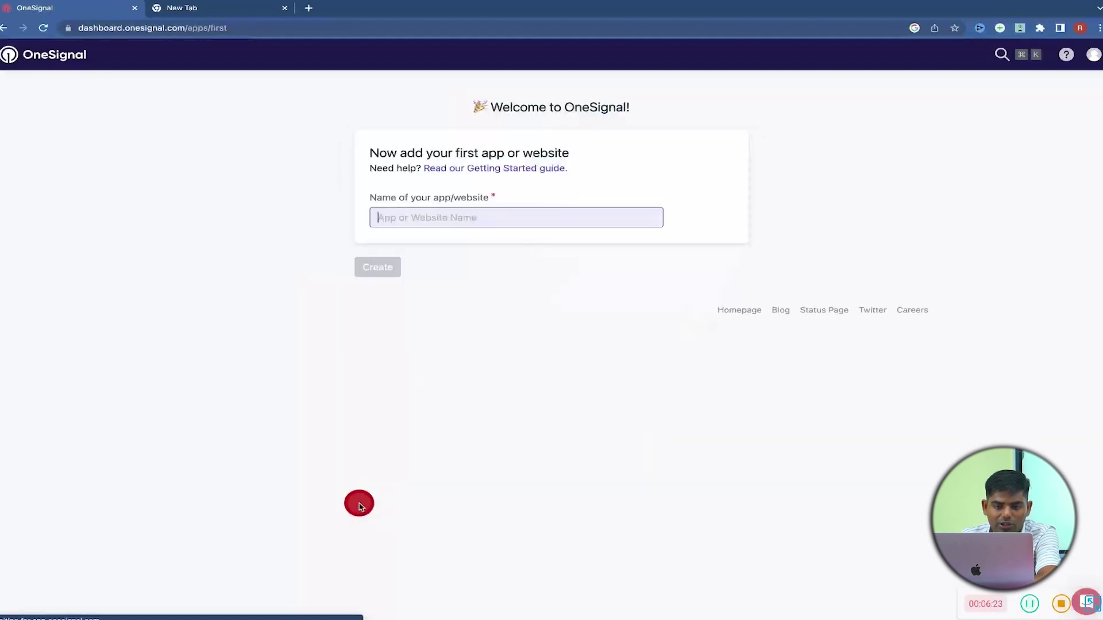
Create the first app or website with the name Jrurat and postpone the quick start guide
left_click(258, 104)
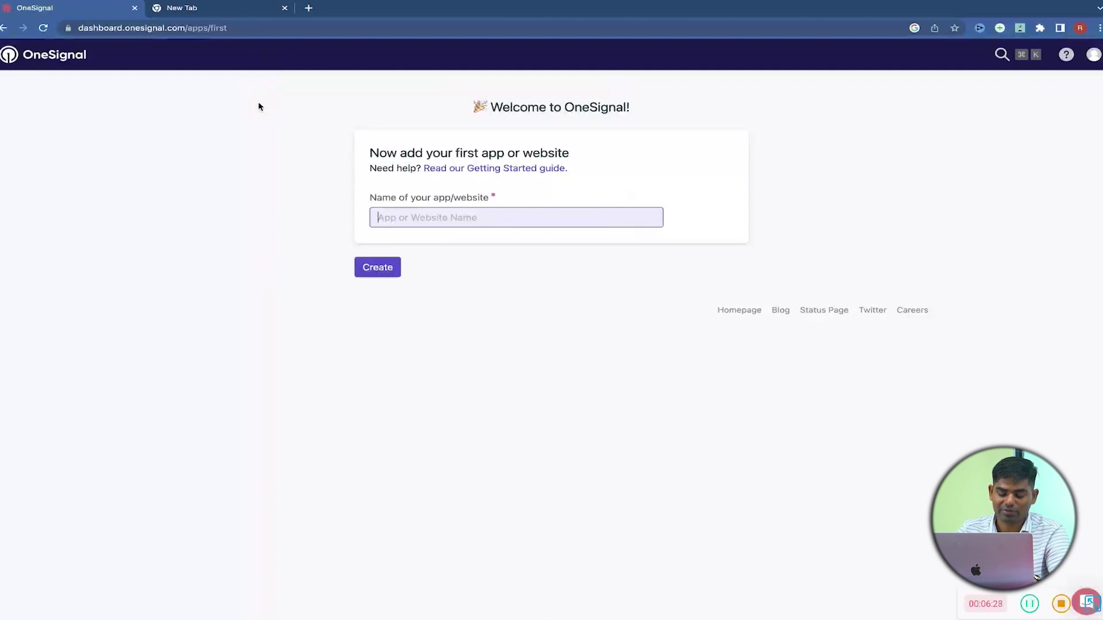
type("Jrurat")
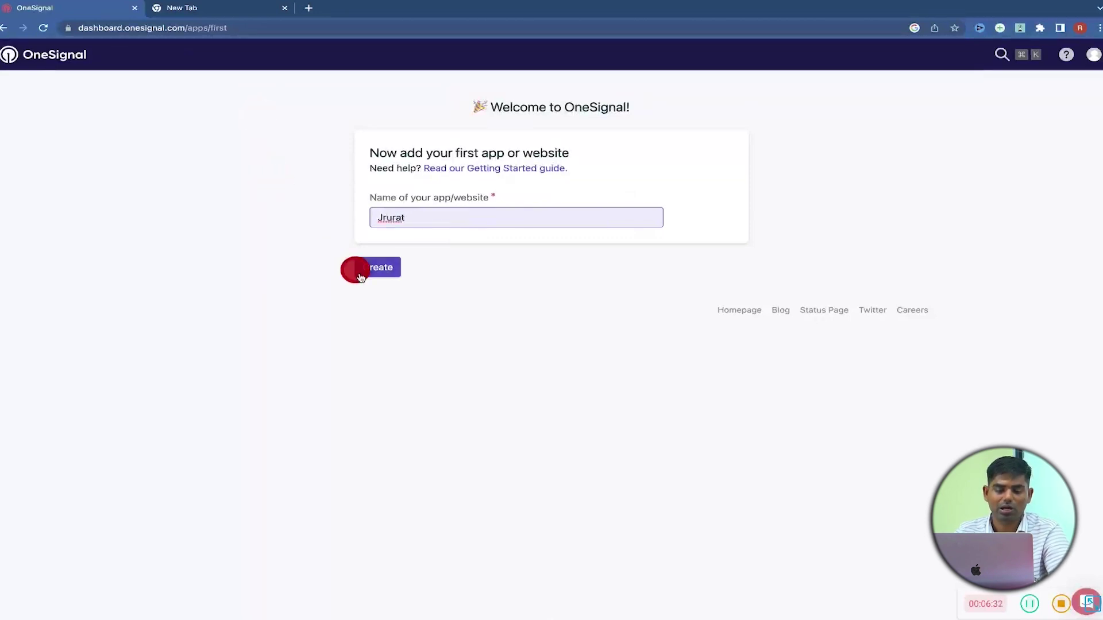
left_click(380, 272)
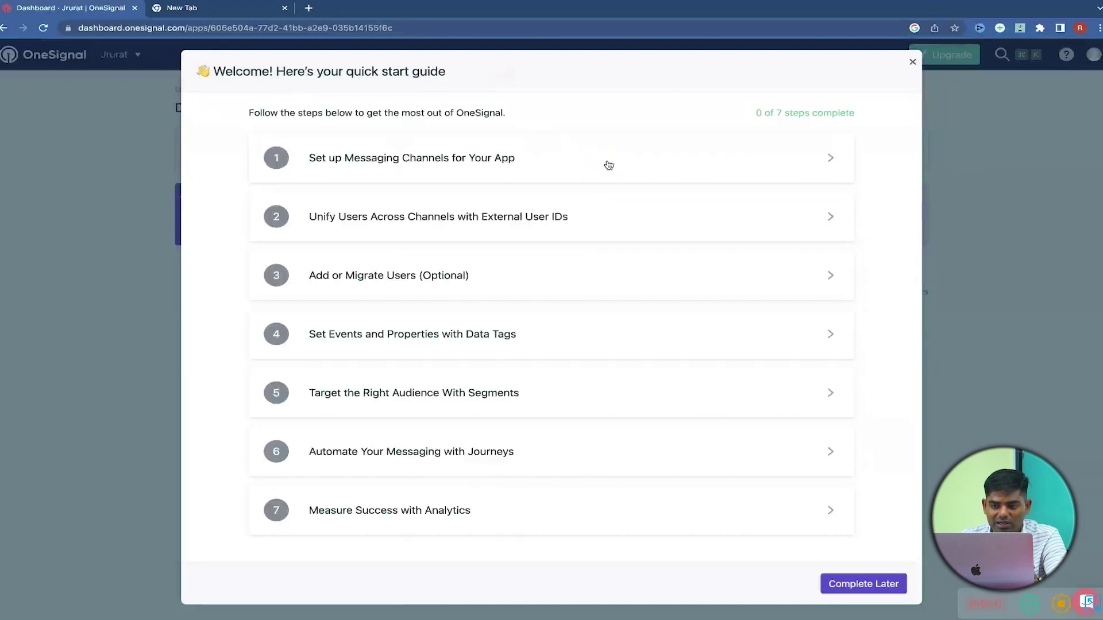
left_click(891, 589)
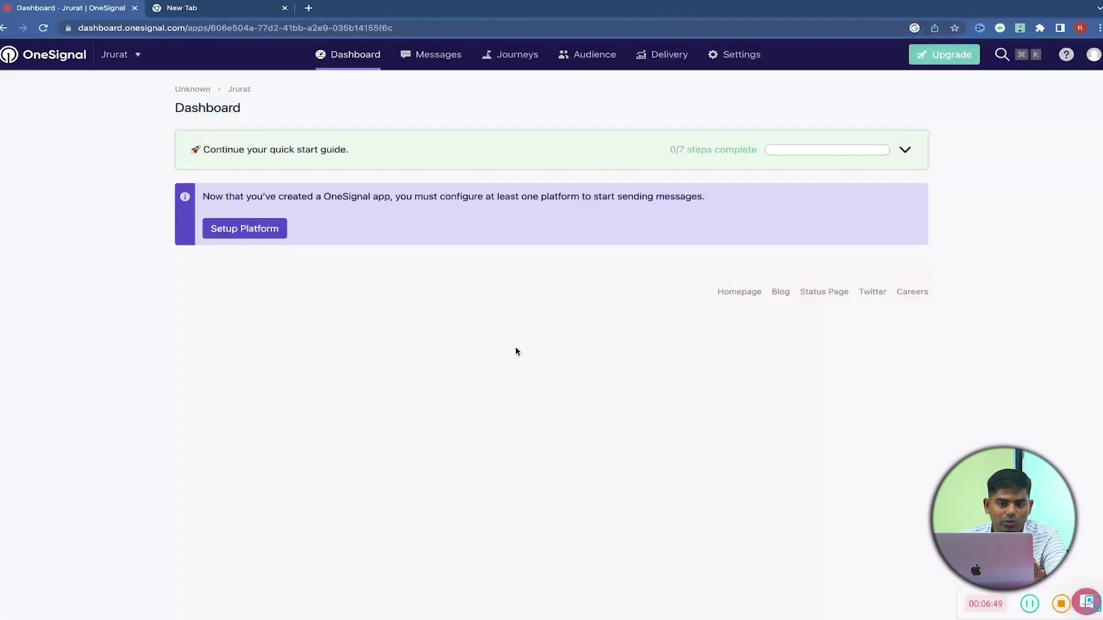
Open the platform setup for the Jrurat app and activate the Web platform
left_click(344, 54)
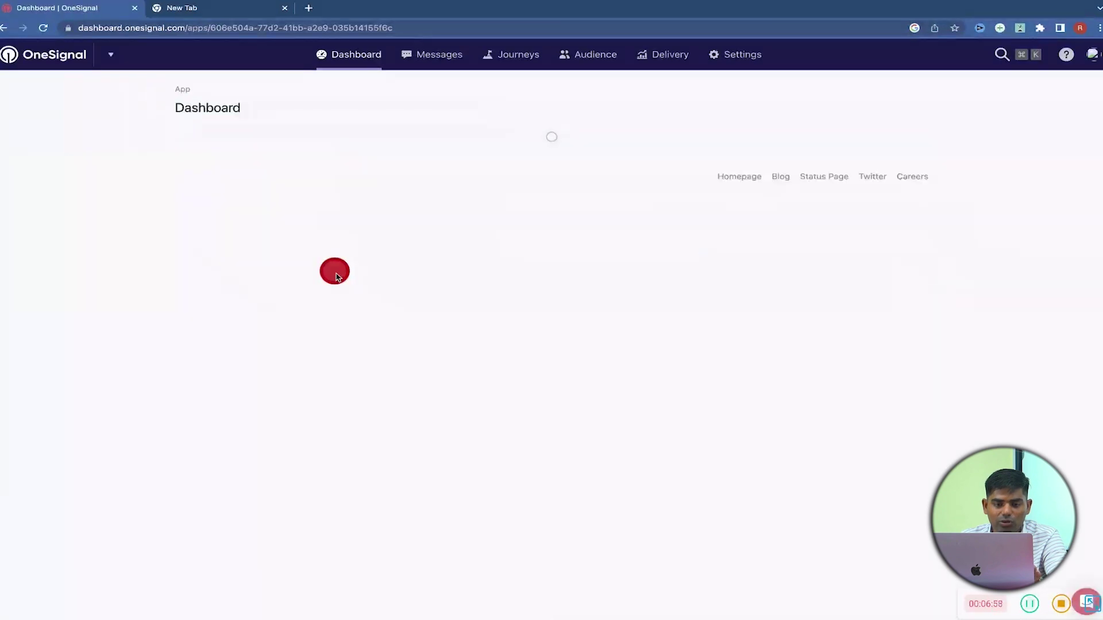
left_click(274, 237)
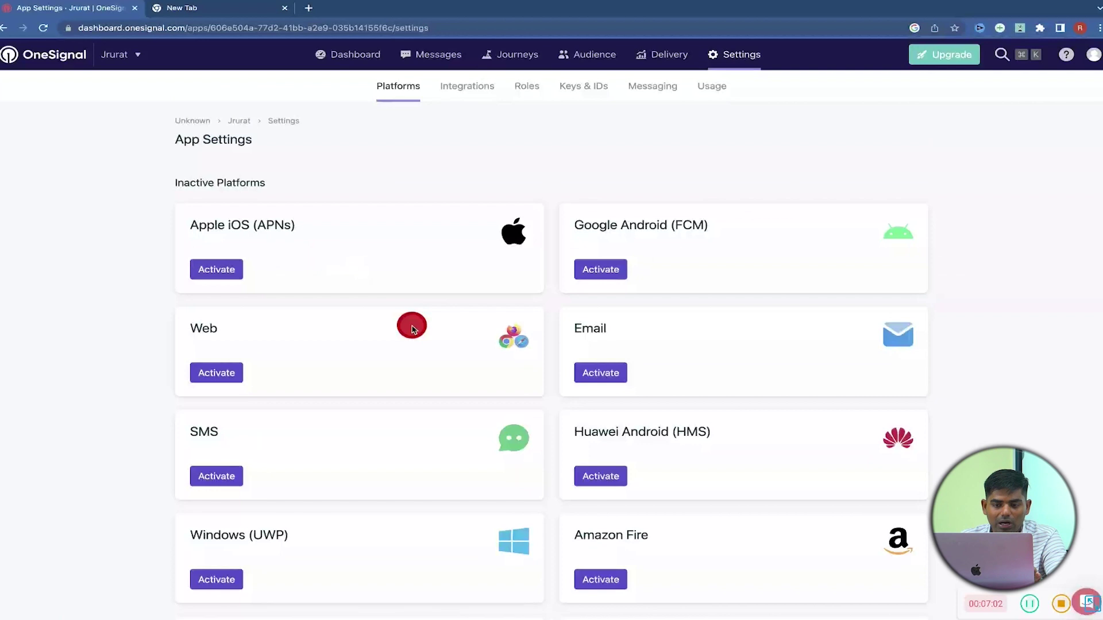
scroll(405, 322, "down", 1)
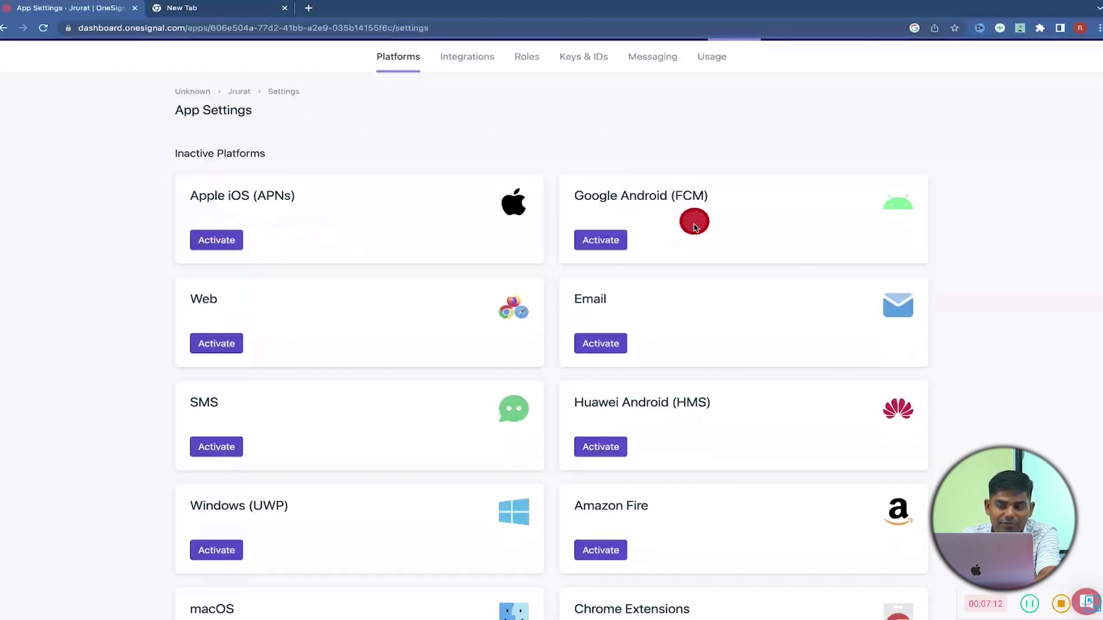
scroll(670, 241, "down", 3)
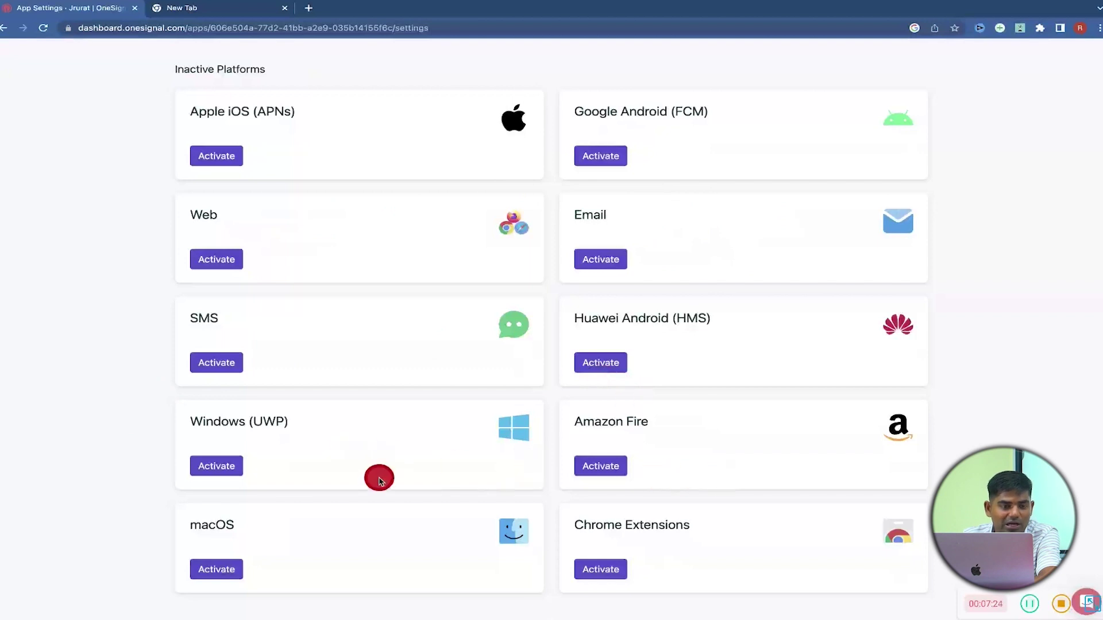
scroll(380, 482, "down", 2)
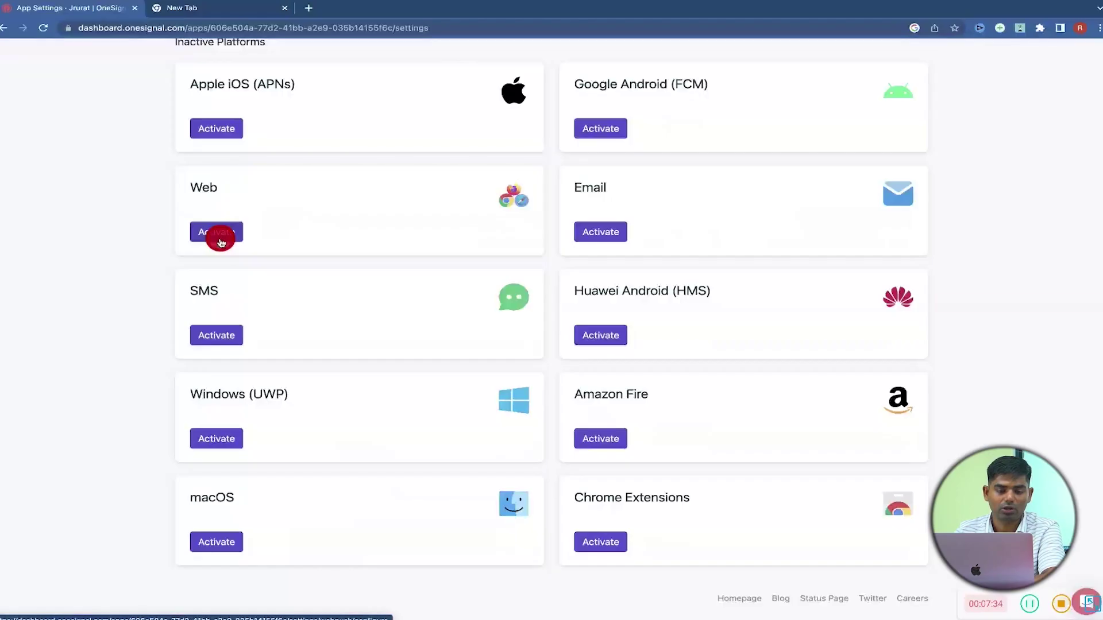
left_click(219, 238)
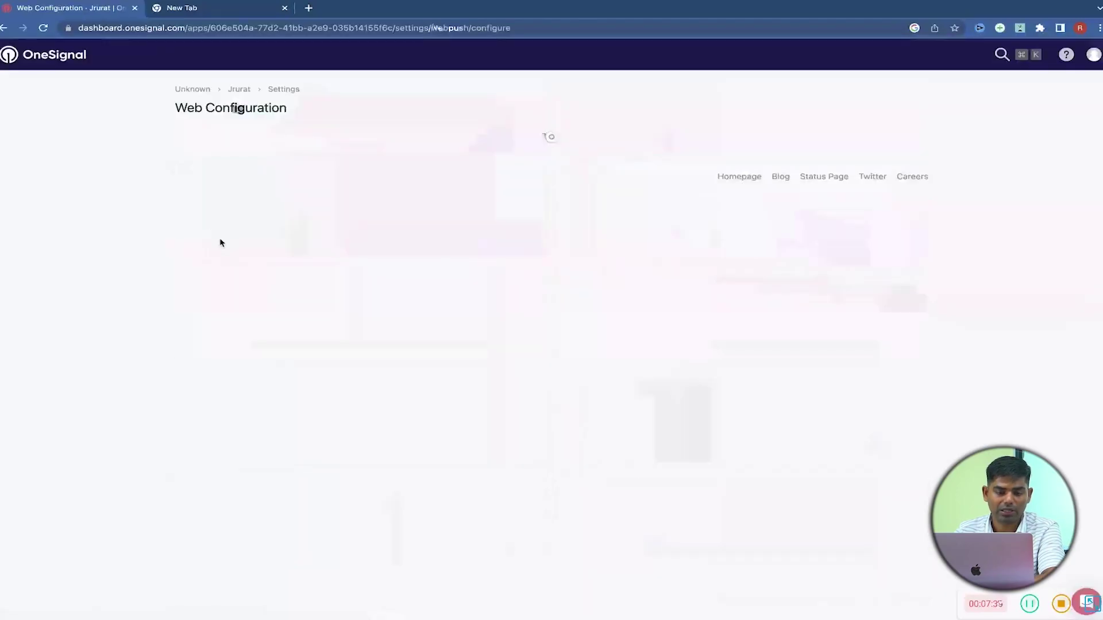
scroll(314, 312, "down", 3)
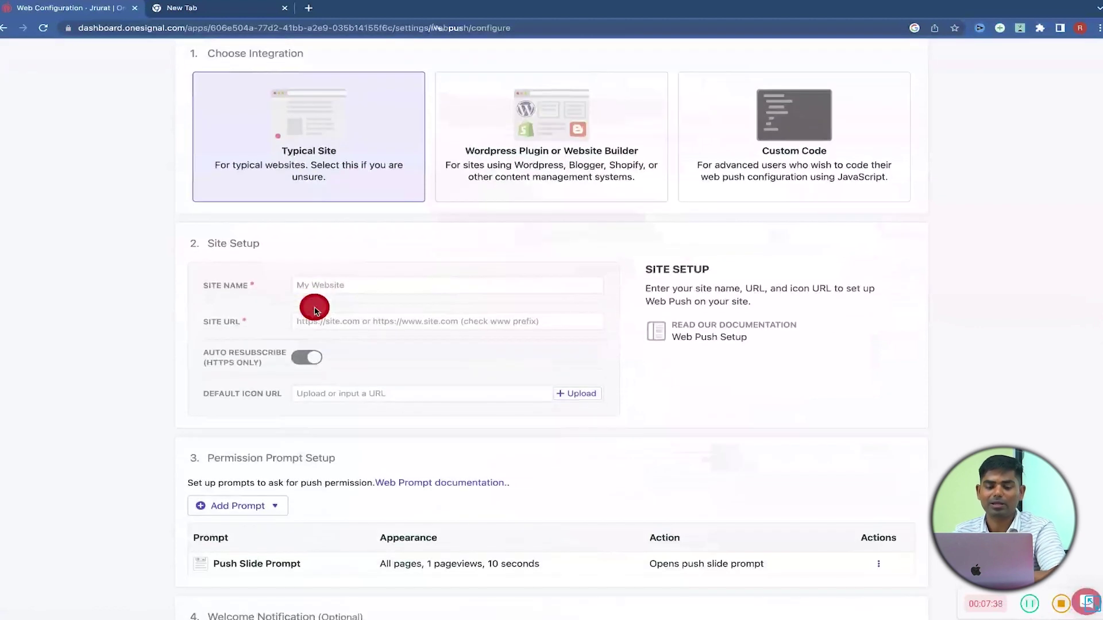
left_click(330, 284)
type("Jrurat")
scroll(332, 229, "up", 1)
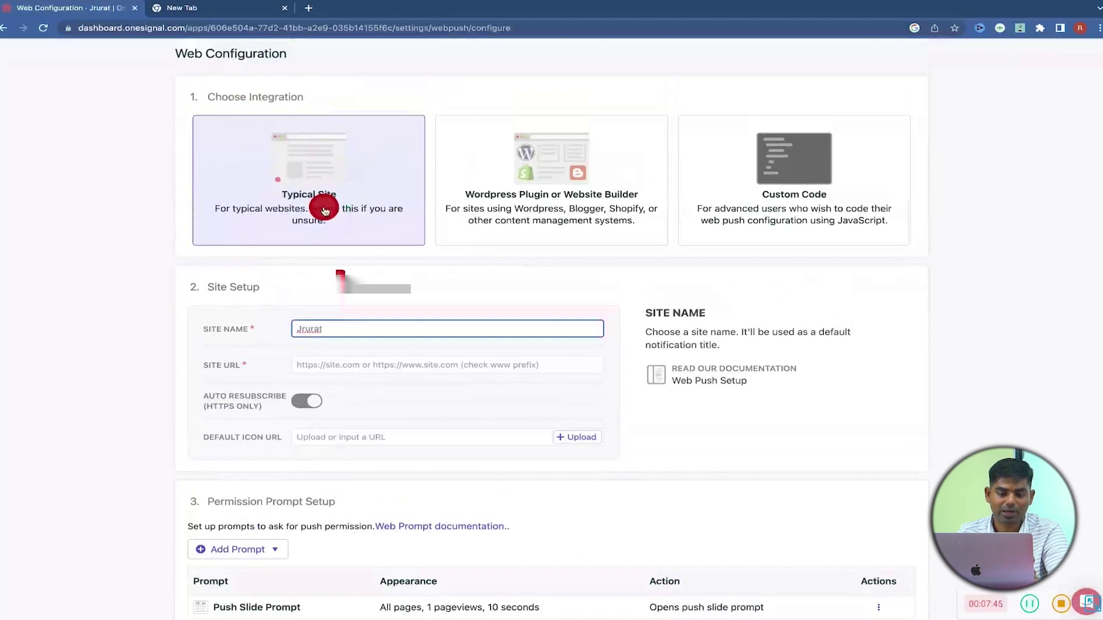
Choose the Wordpress Plugin or Website Builder integration with WordPress as the site's CMS
left_click(533, 183)
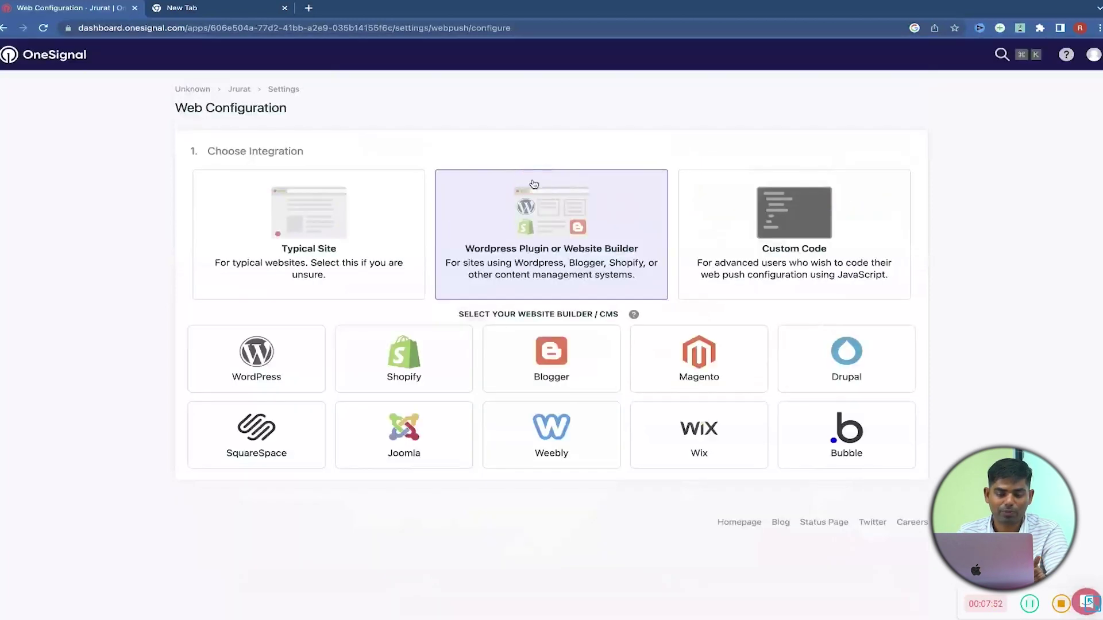
left_click(258, 352)
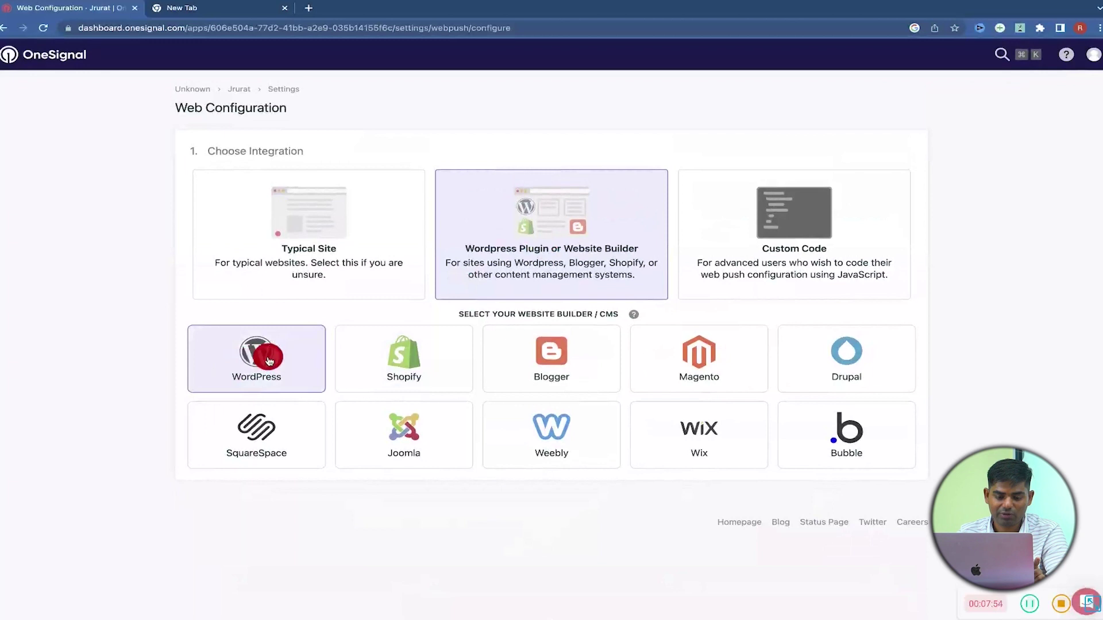
scroll(269, 361, "down", 5)
left_click(336, 223)
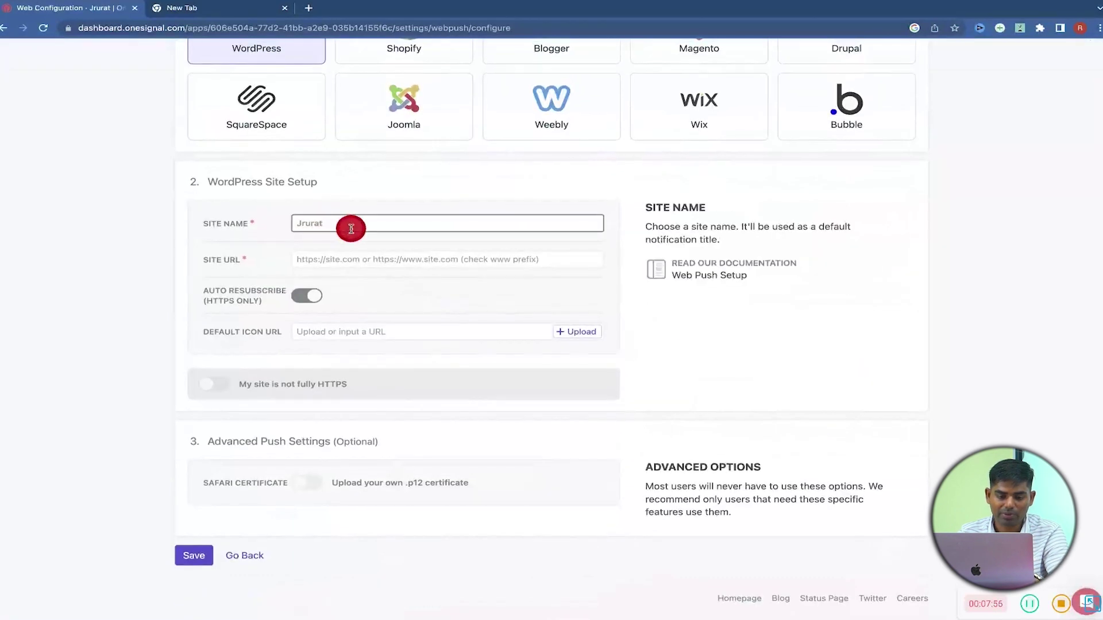
left_click(347, 264)
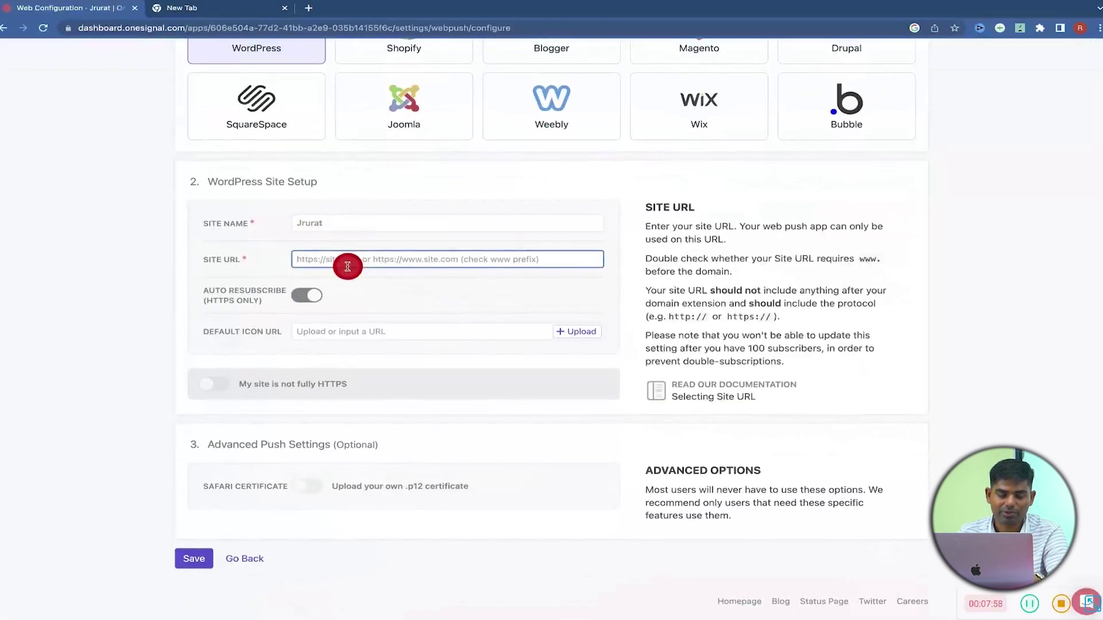
key("super+grave")
left_click(184, 28)
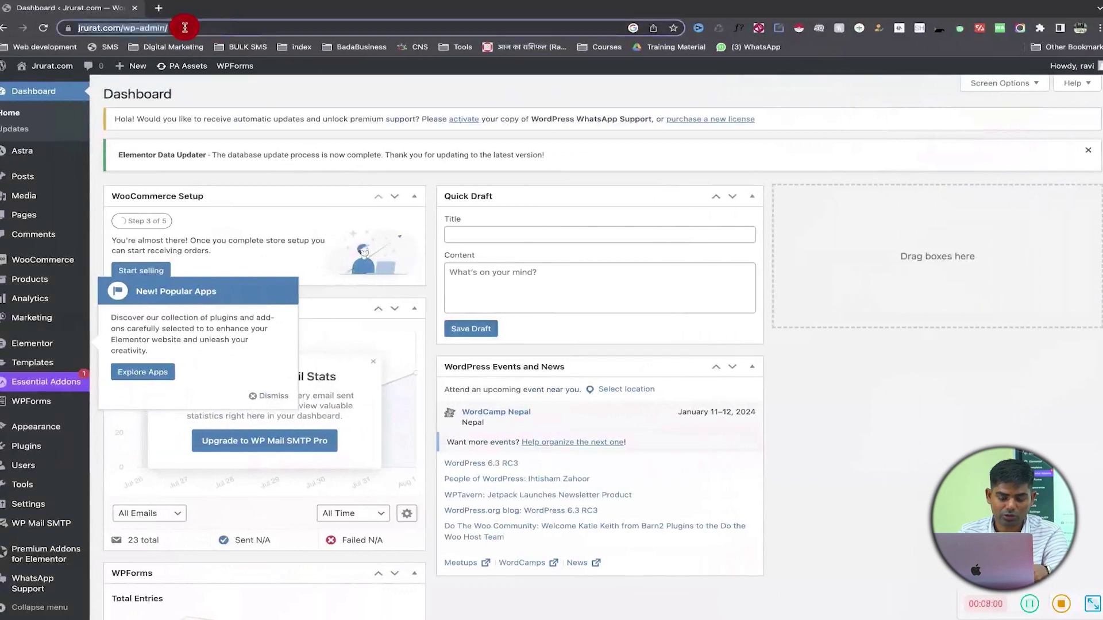
key("super+c")
key("super+grave")
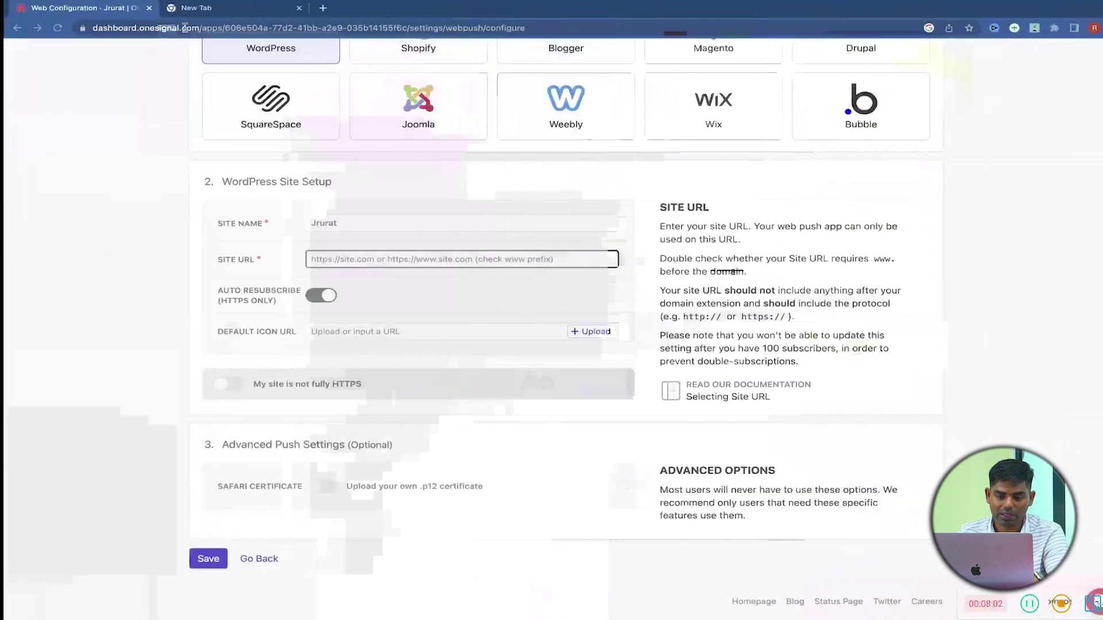
key("super+v")
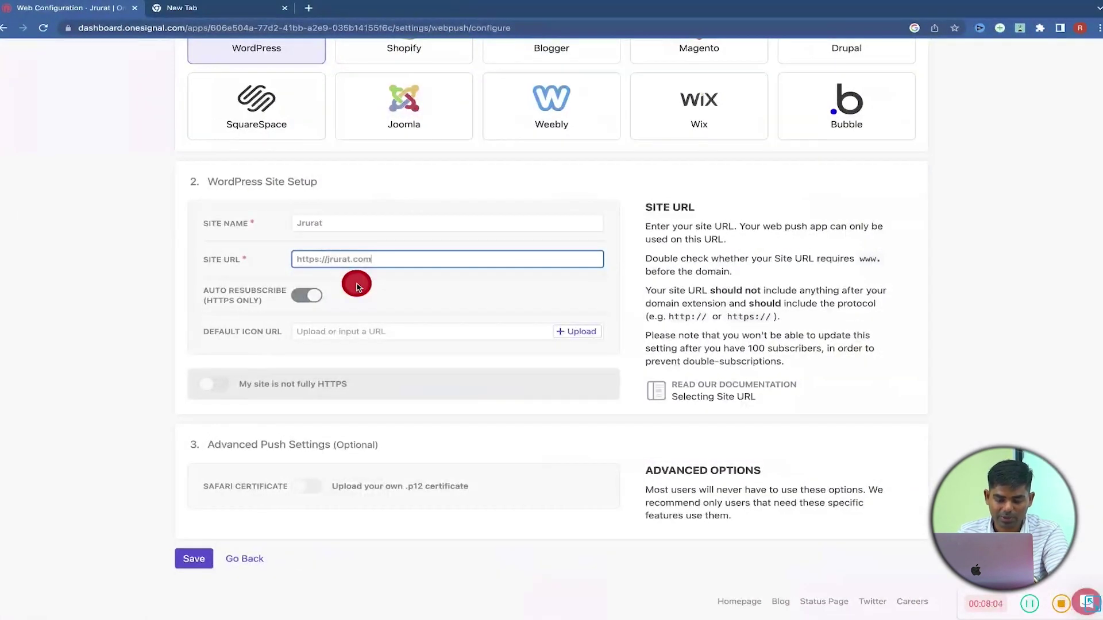
mouse_move(283, 312)
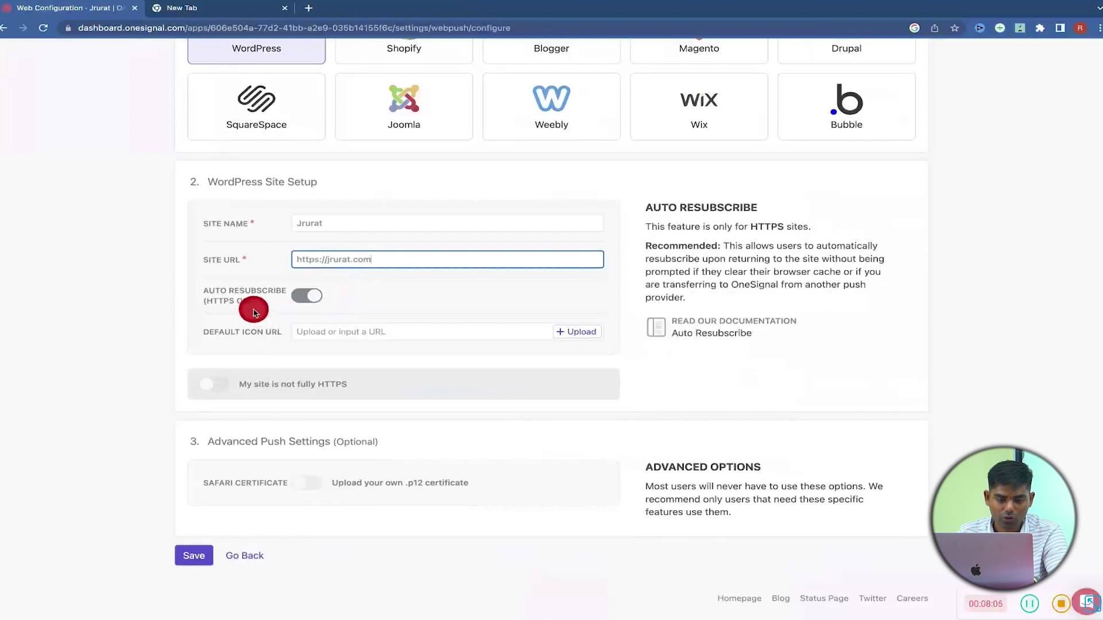
left_click(295, 300)
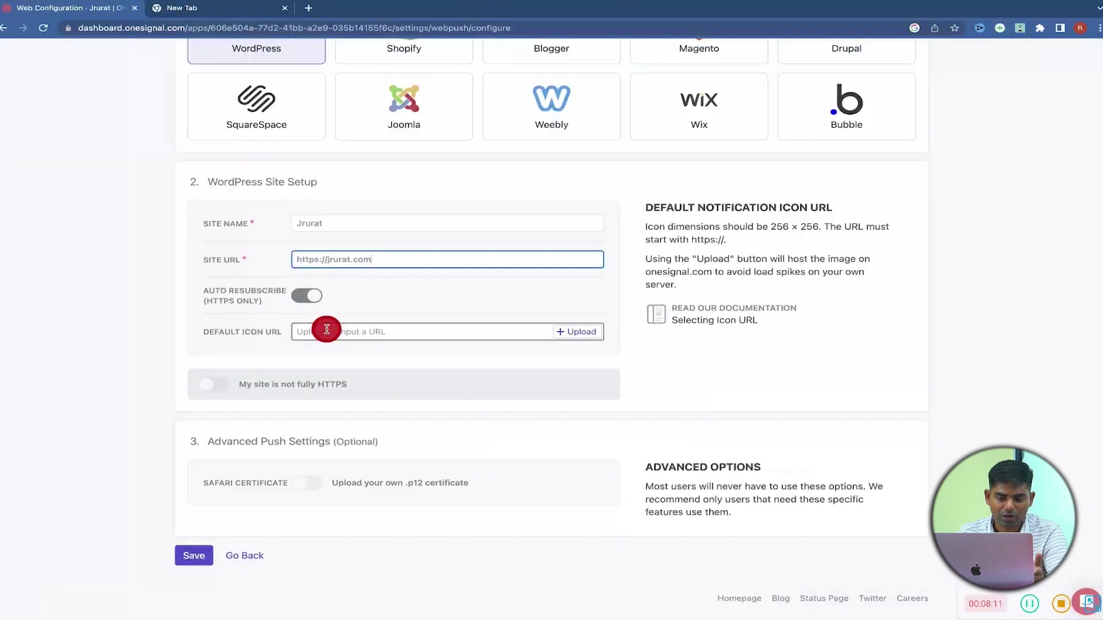
Upload POWER.png from the Power CRM folder in My Storage as the default notification icon
left_click(588, 332)
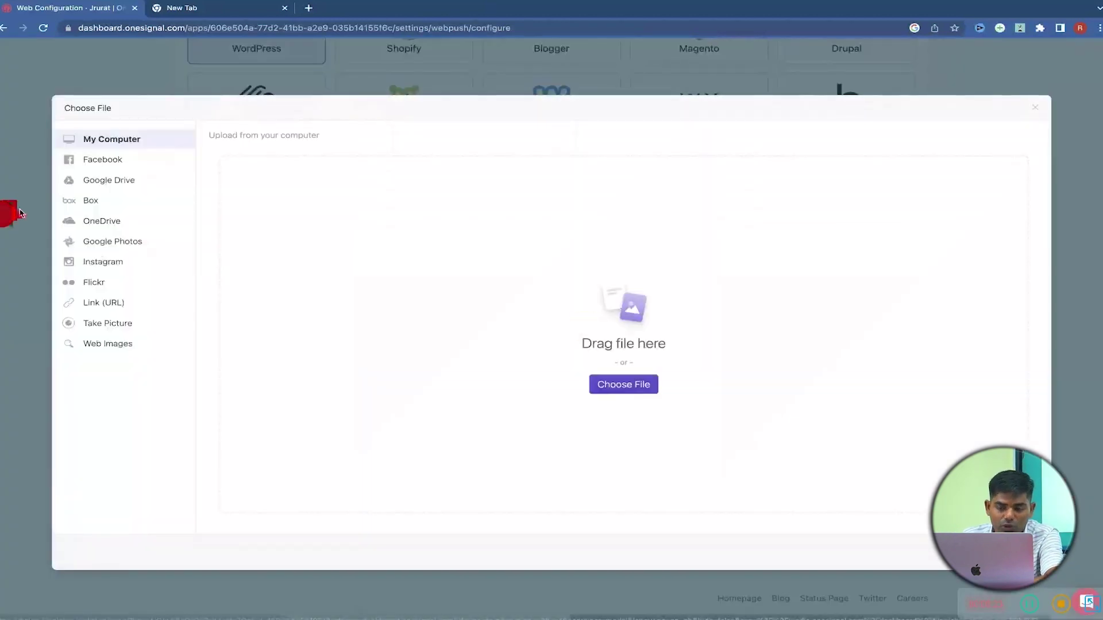
left_click(638, 386)
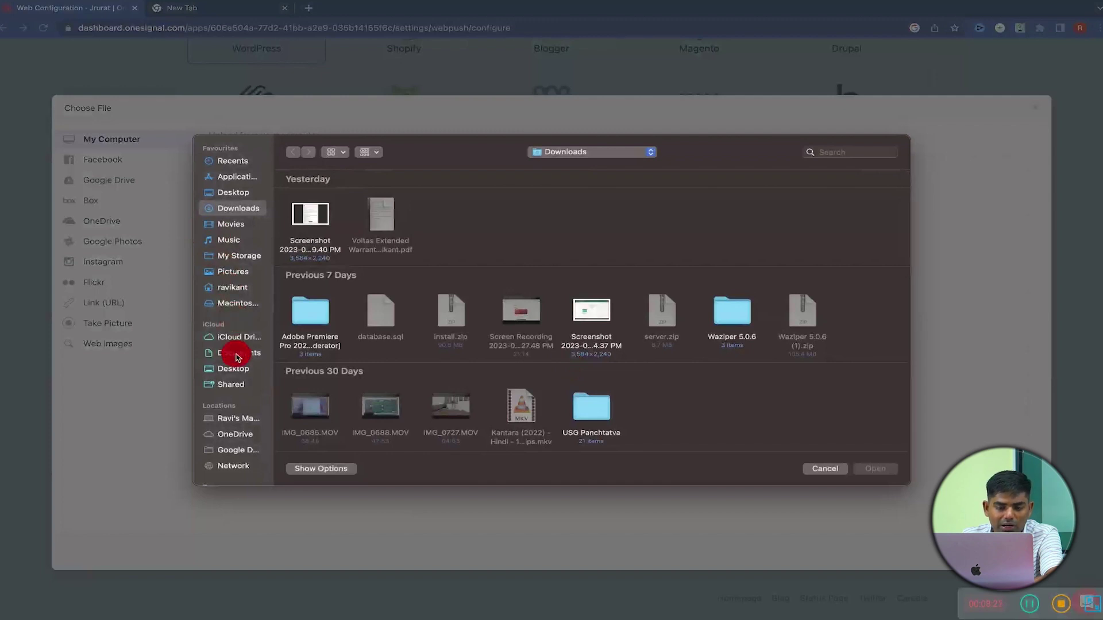
left_click(237, 260)
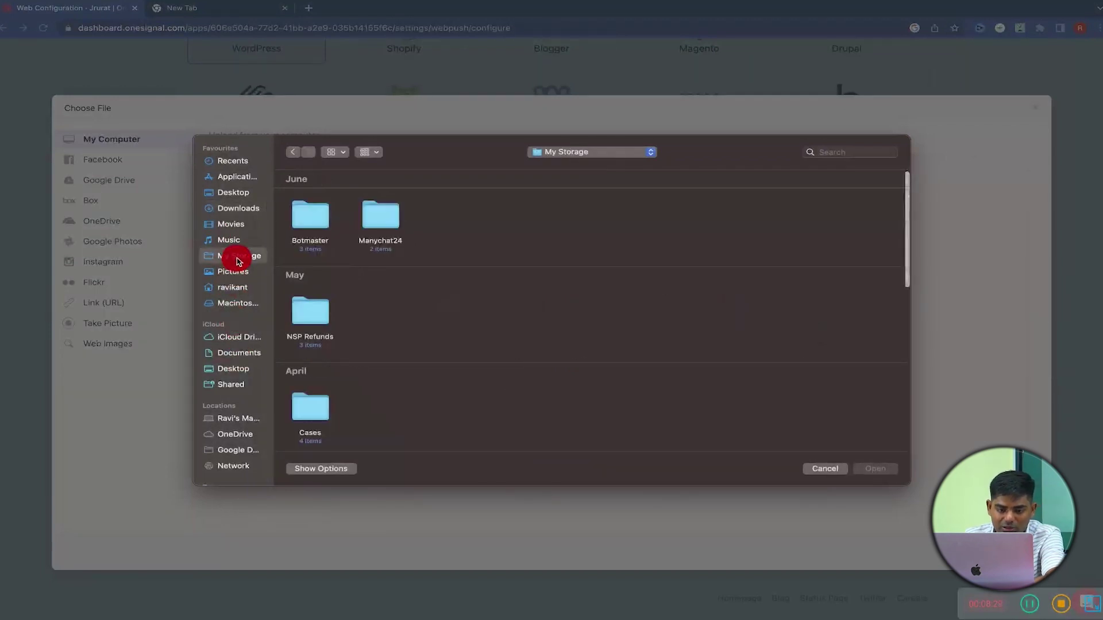
scroll(362, 374, "down", 5)
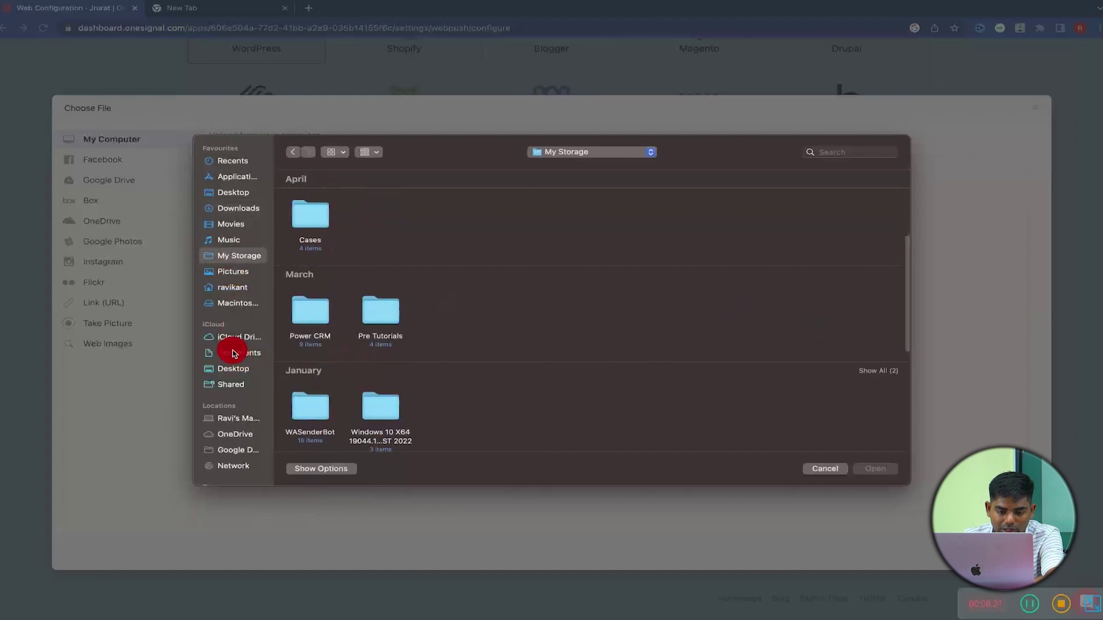
double_click(311, 313)
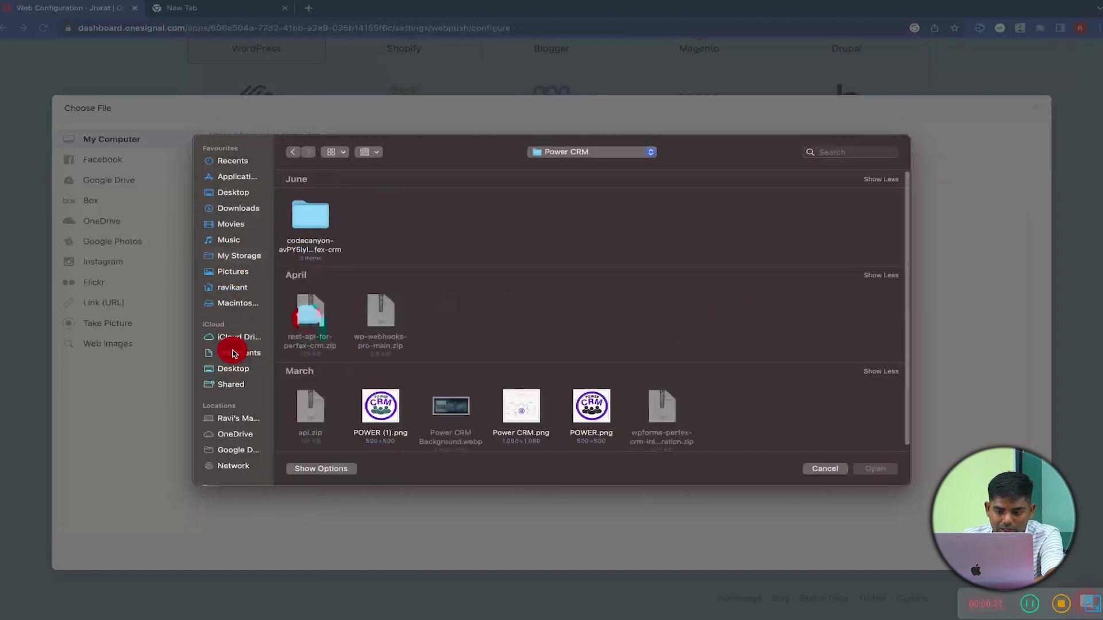
left_click(595, 421)
double_click(595, 421)
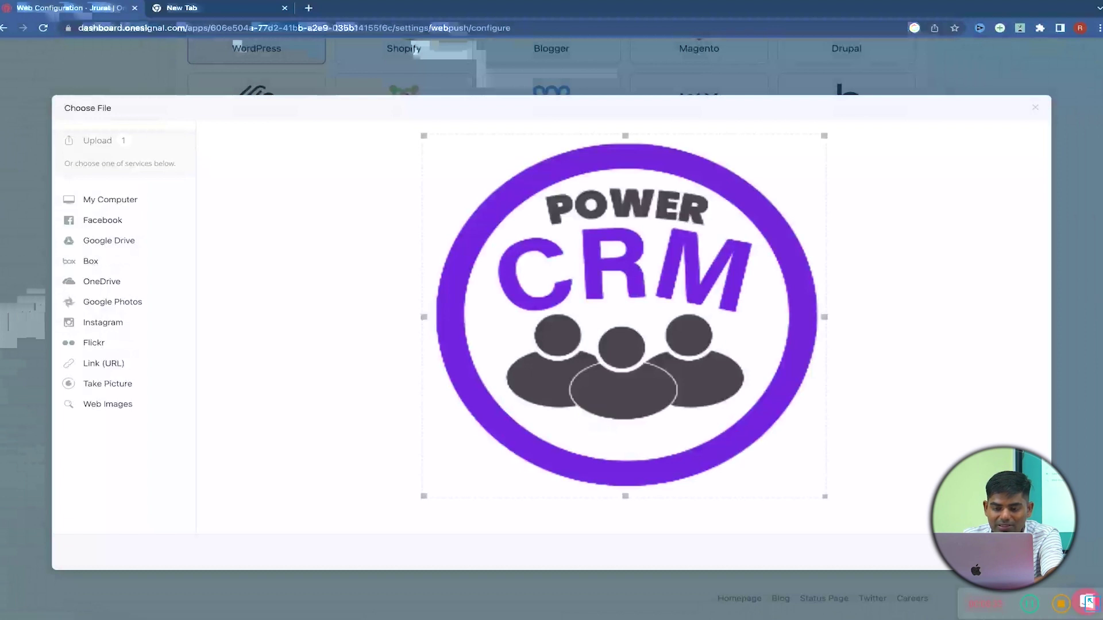
left_click(1010, 552)
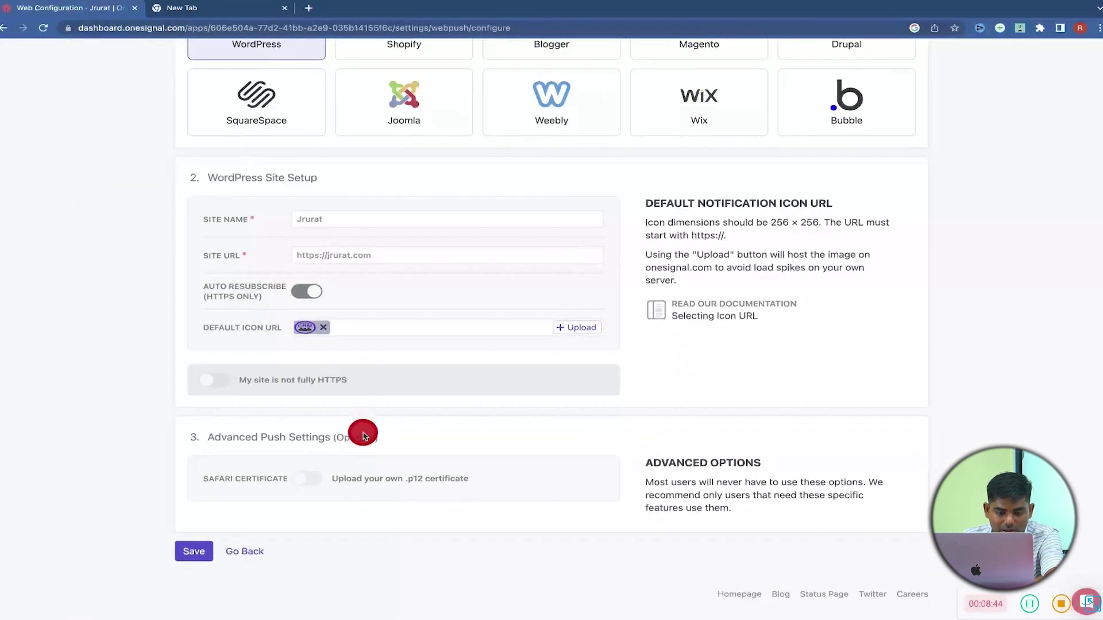
mouse_move(237, 389)
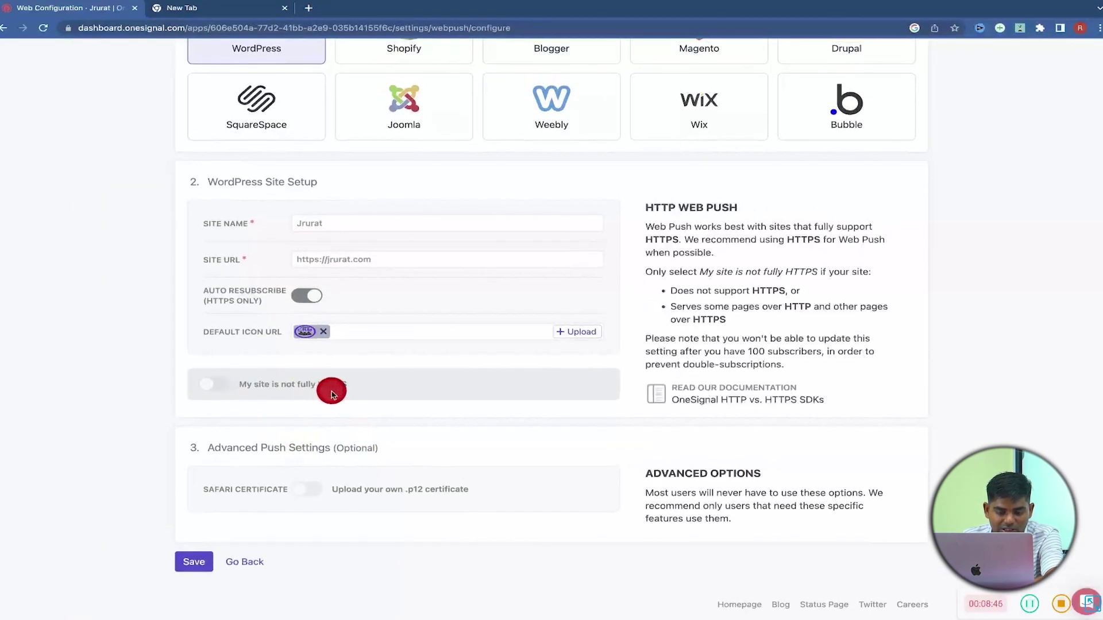
mouse_move(310, 499)
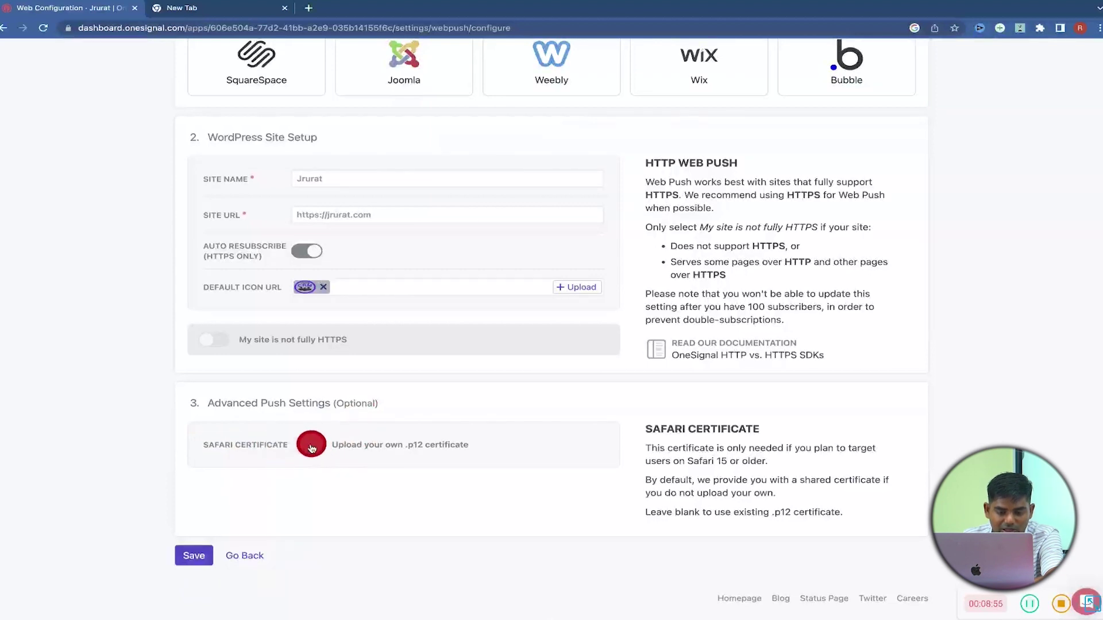
left_click(312, 446)
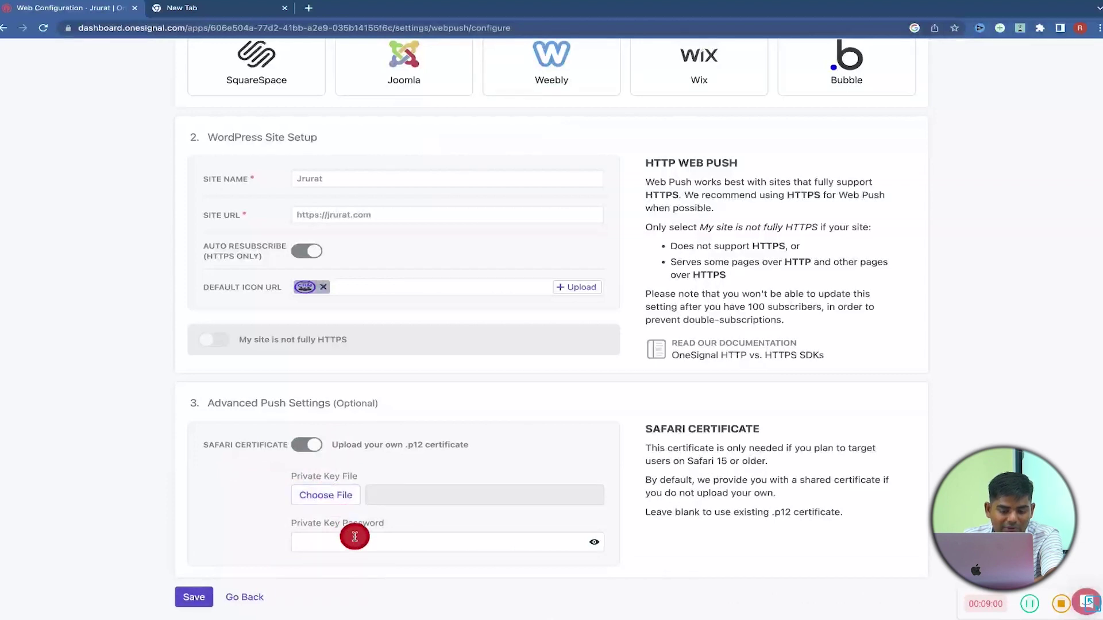
scroll(354, 537, "down", 2)
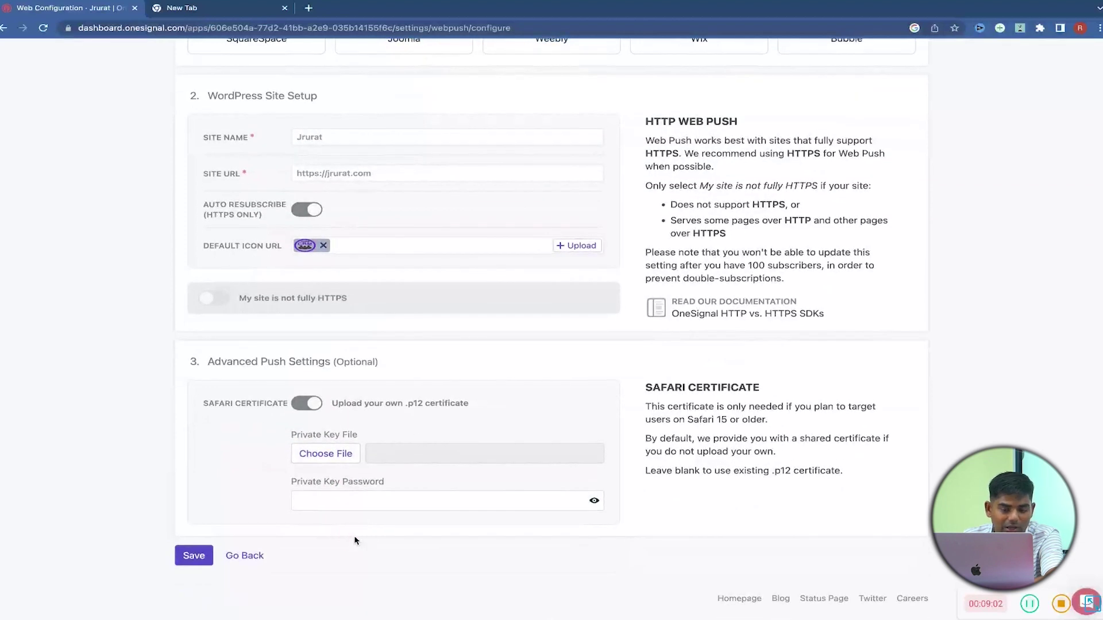
left_click(309, 411)
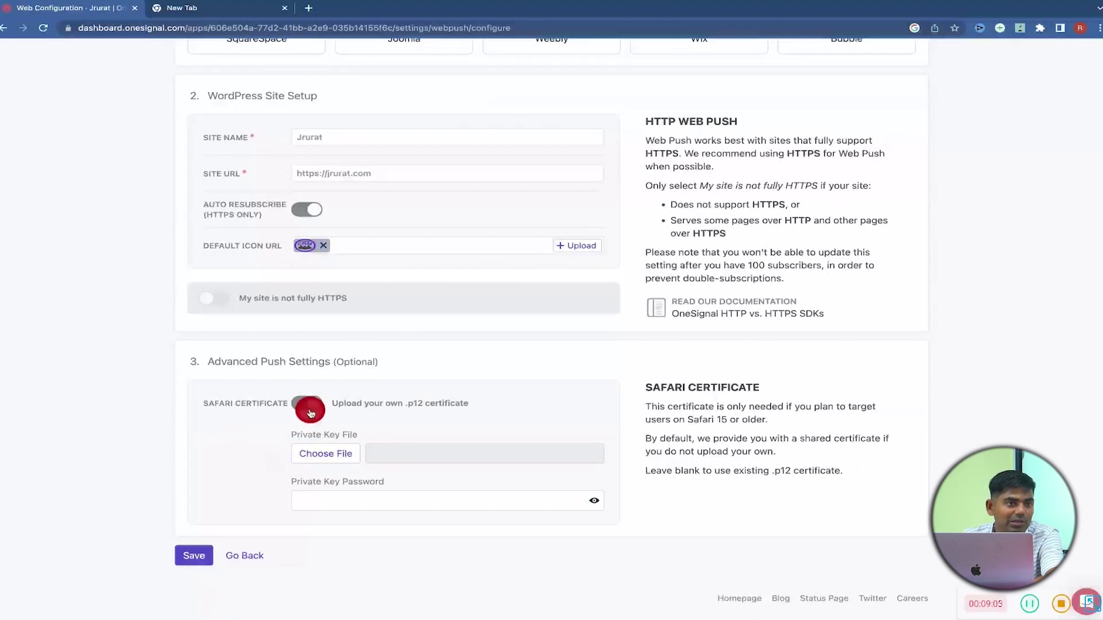
left_click(309, 405)
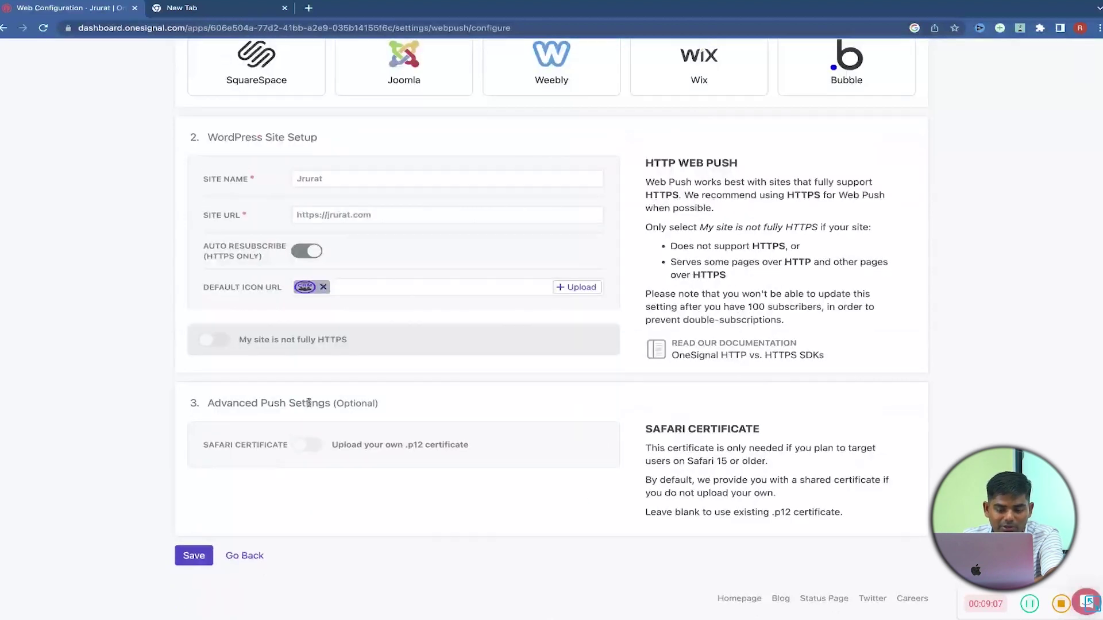
Save the WordPress site setup and continue to the page with the WordPress plugin keys
left_click(191, 555)
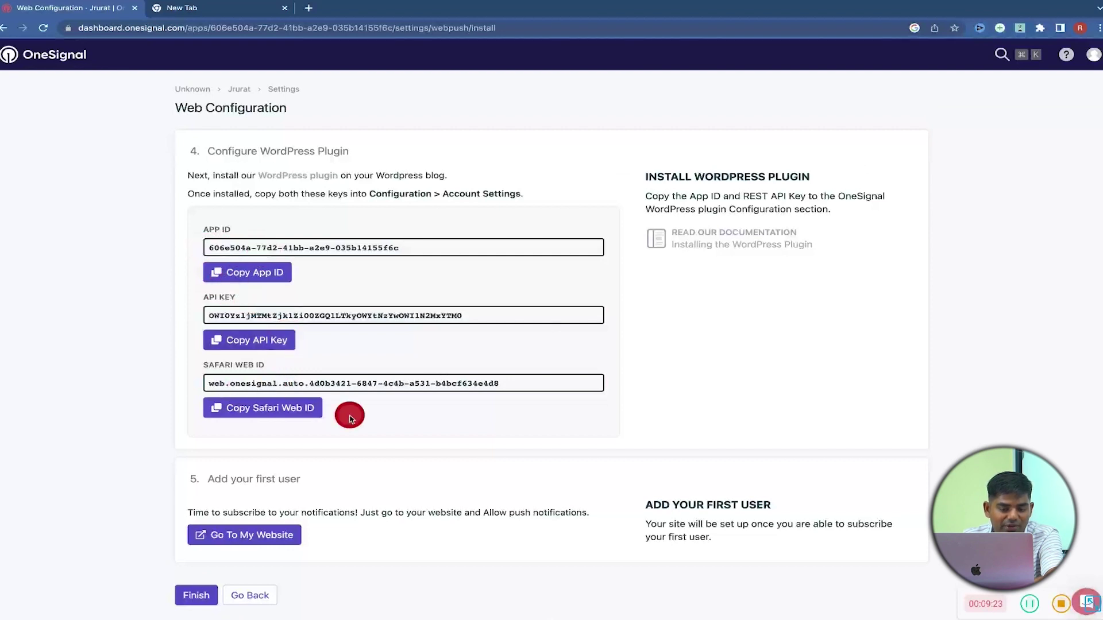
scroll(350, 418, "down", 1)
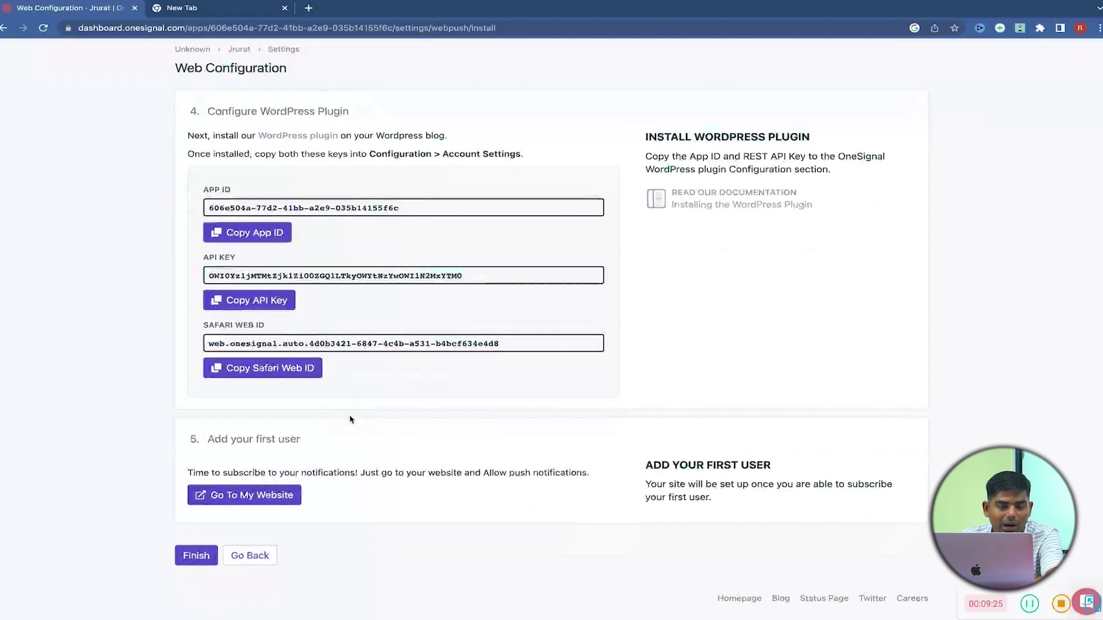
key("ctrl+Left")
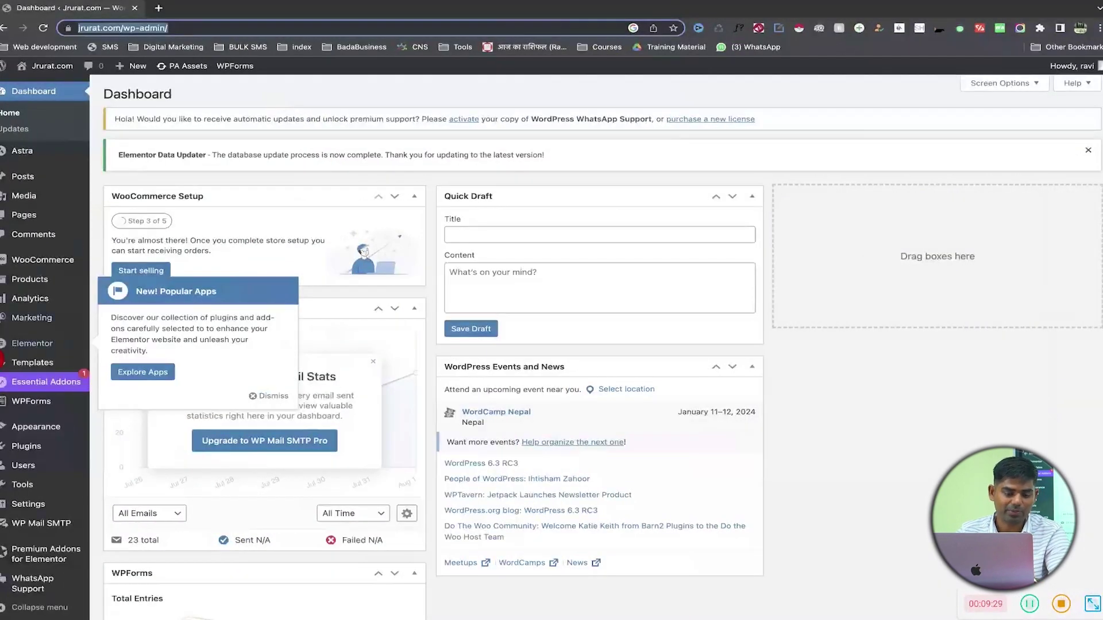
mouse_move(39, 427)
key("ctrl+Right")
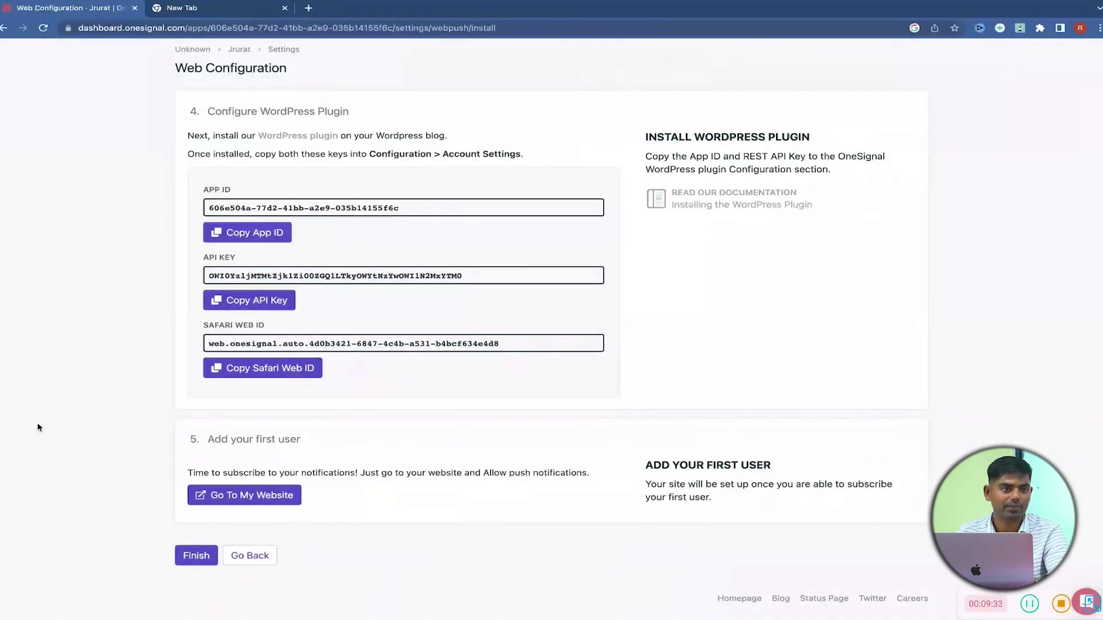
In the site's WordPress dashboard, search new plugins for onesignal and install OneSignal – Web Push Notifications
key("ctrl+Left")
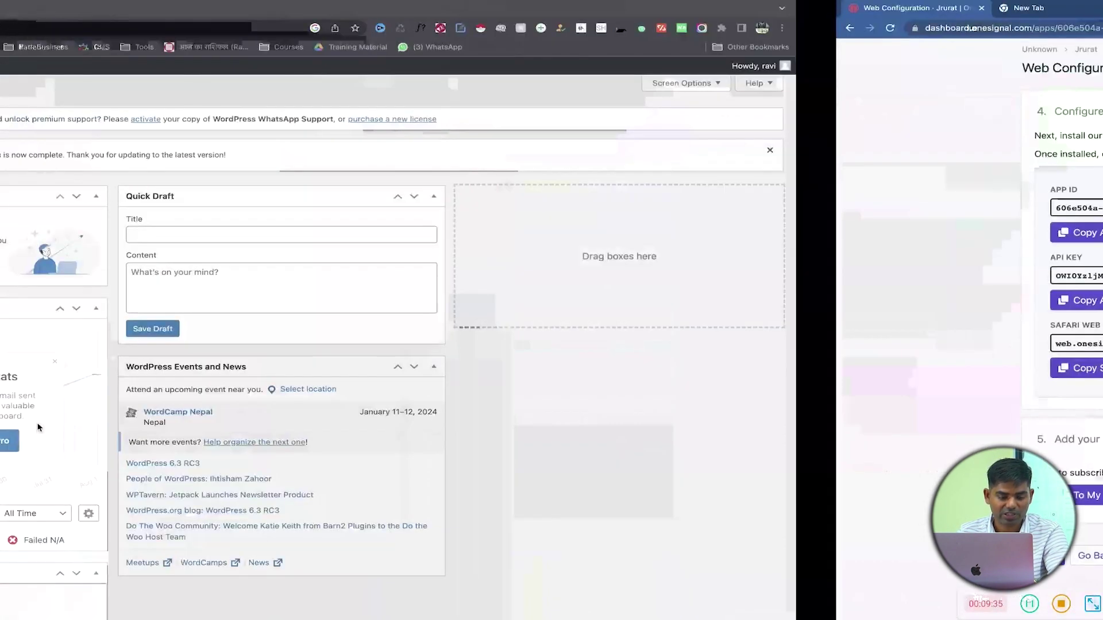
left_click(41, 456)
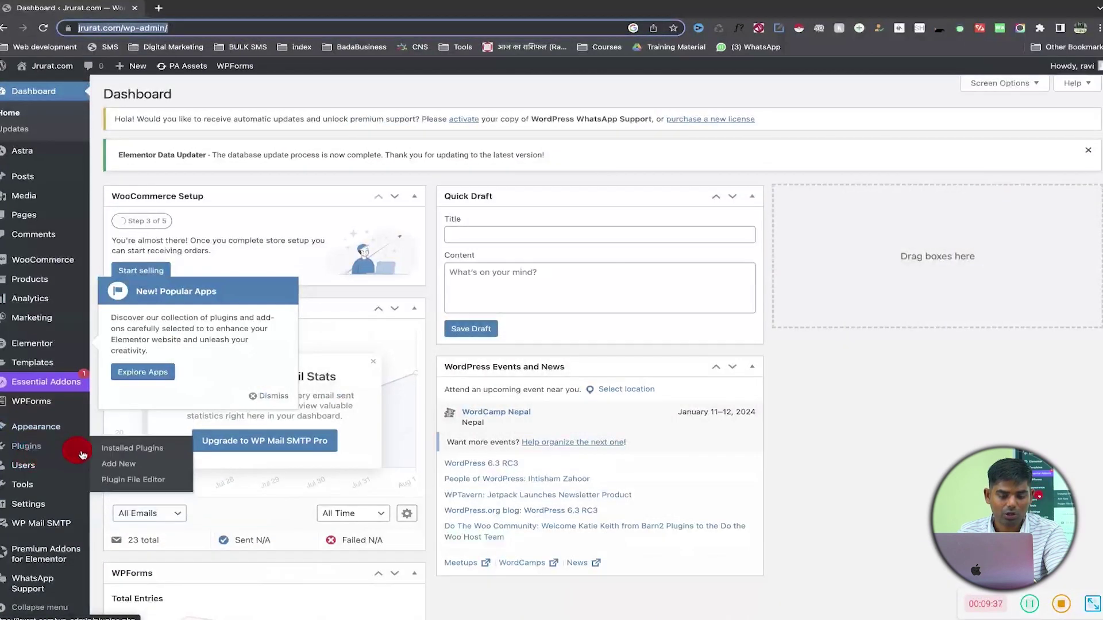
left_click(125, 464)
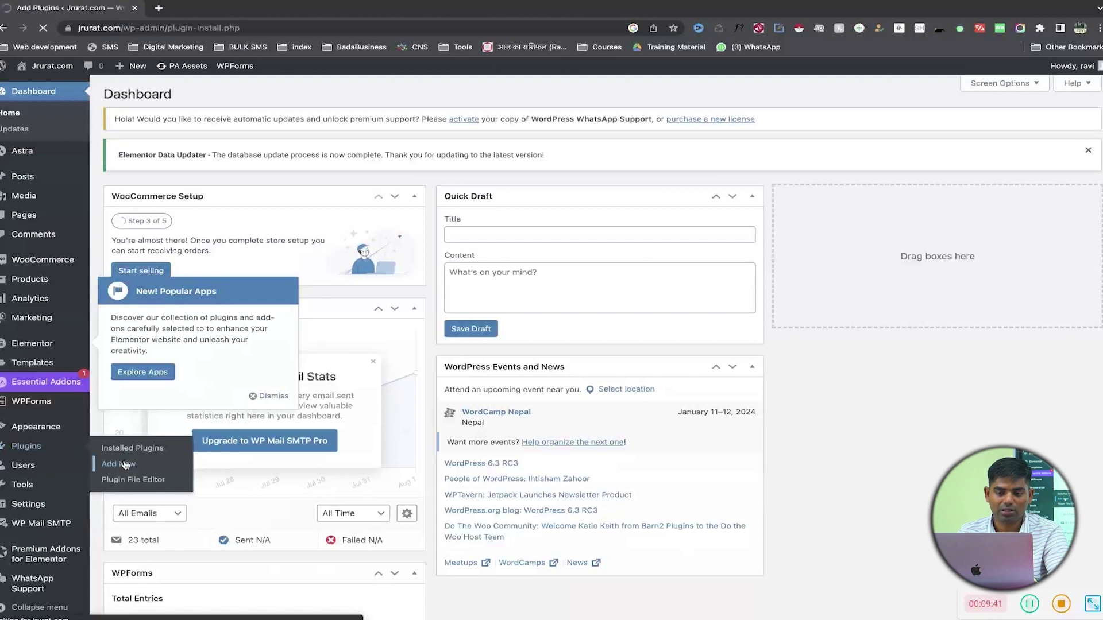
left_click(974, 256)
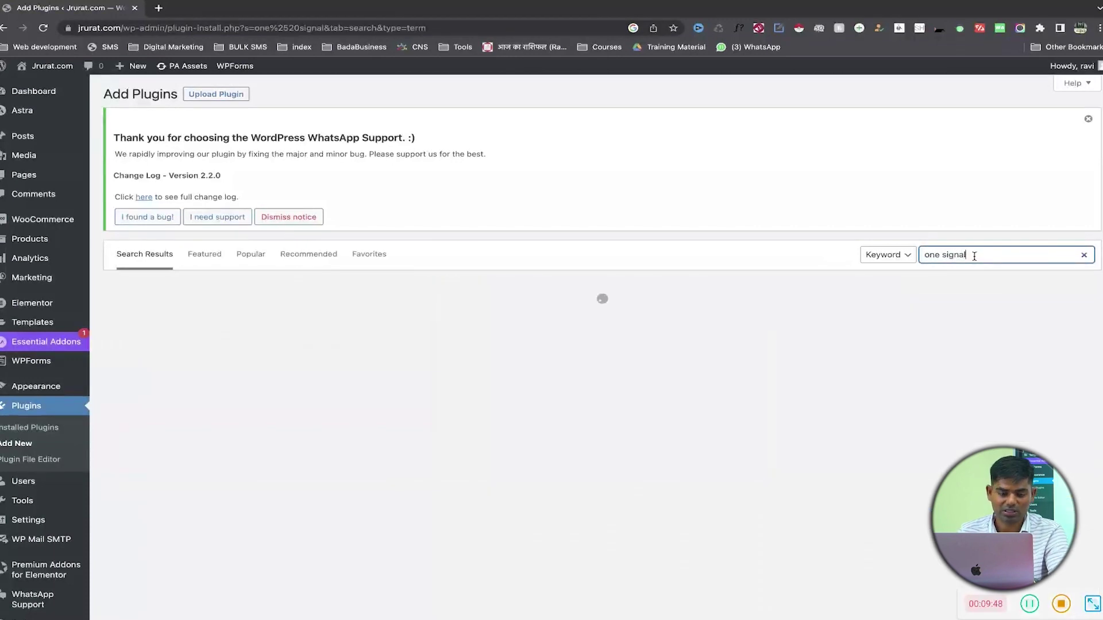
left_click(481, 347)
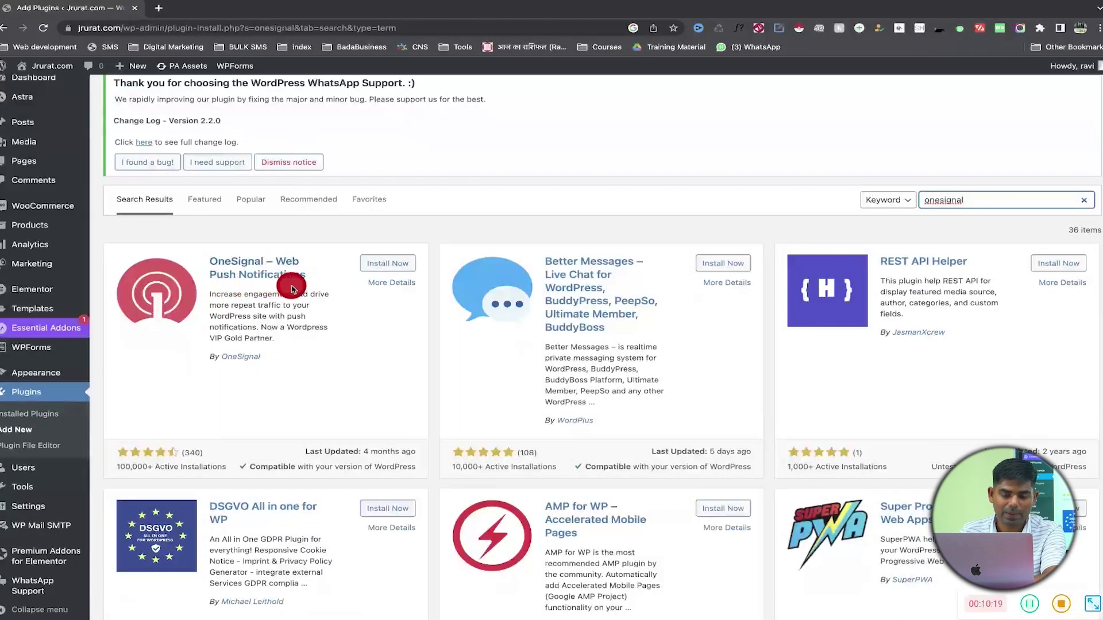
left_click(409, 264)
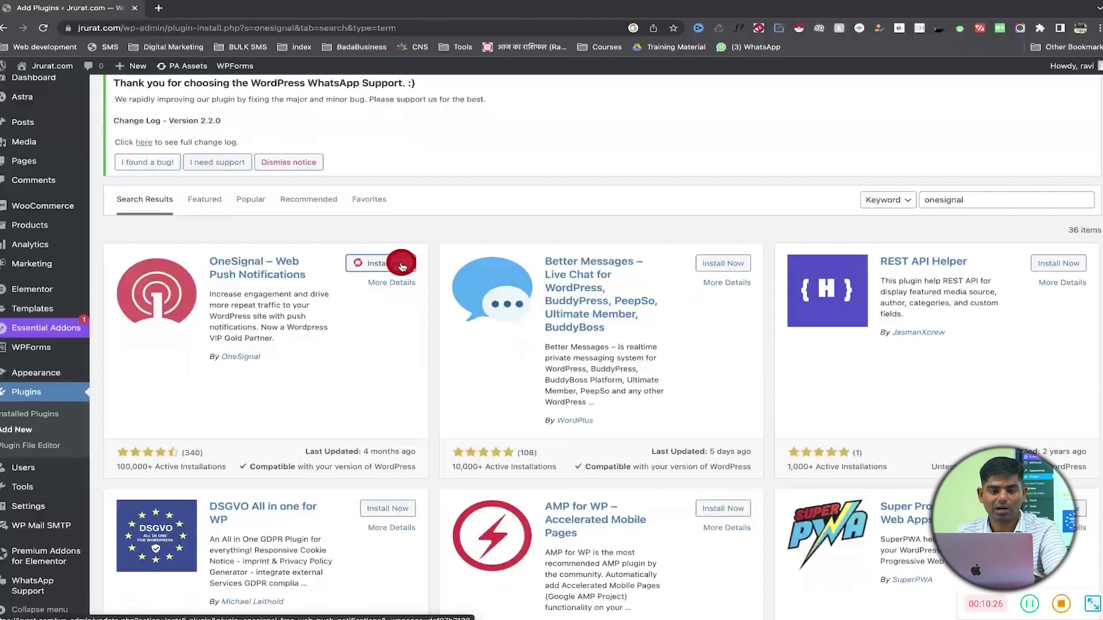
View the jrurat.com homepage in a new browser tab and close that tab again
left_click(159, 8)
type("jr")
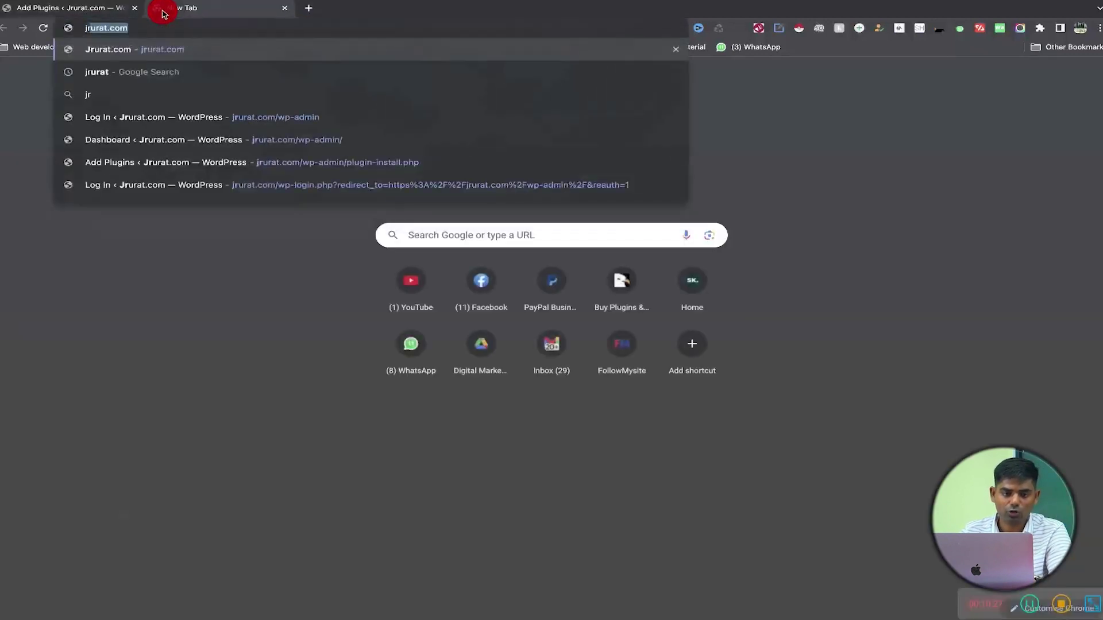
key("Return")
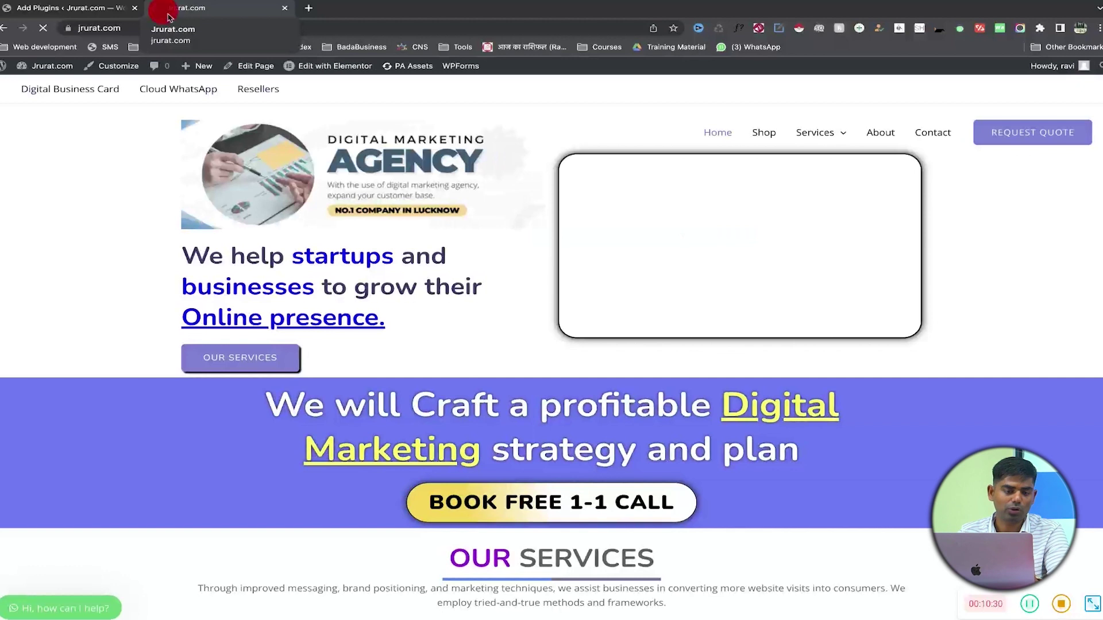
left_click(472, 326)
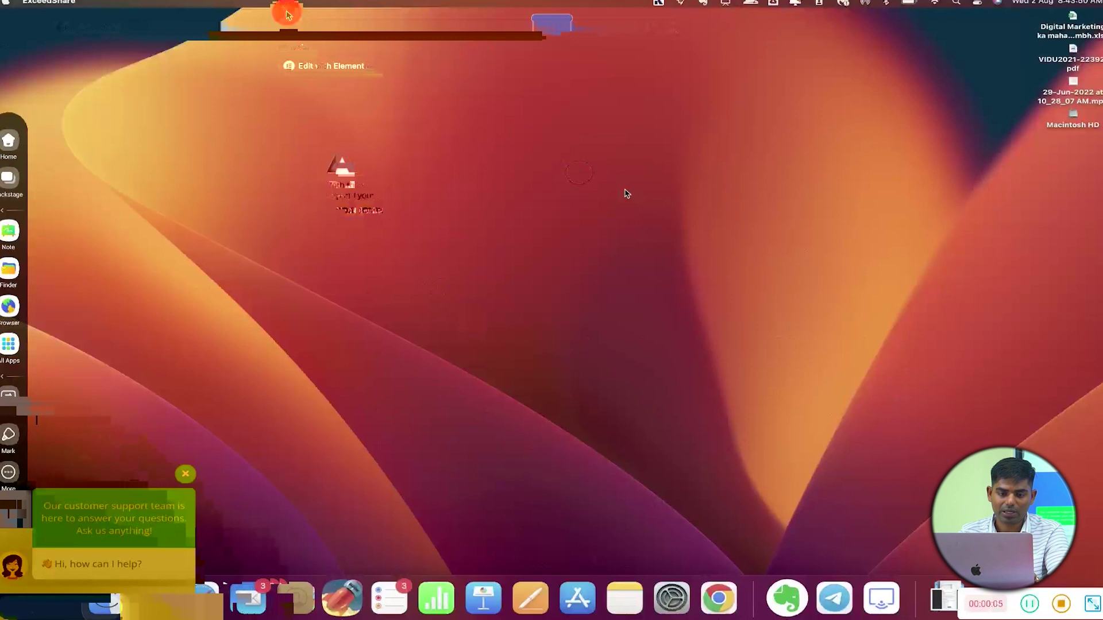
left_click(288, 12)
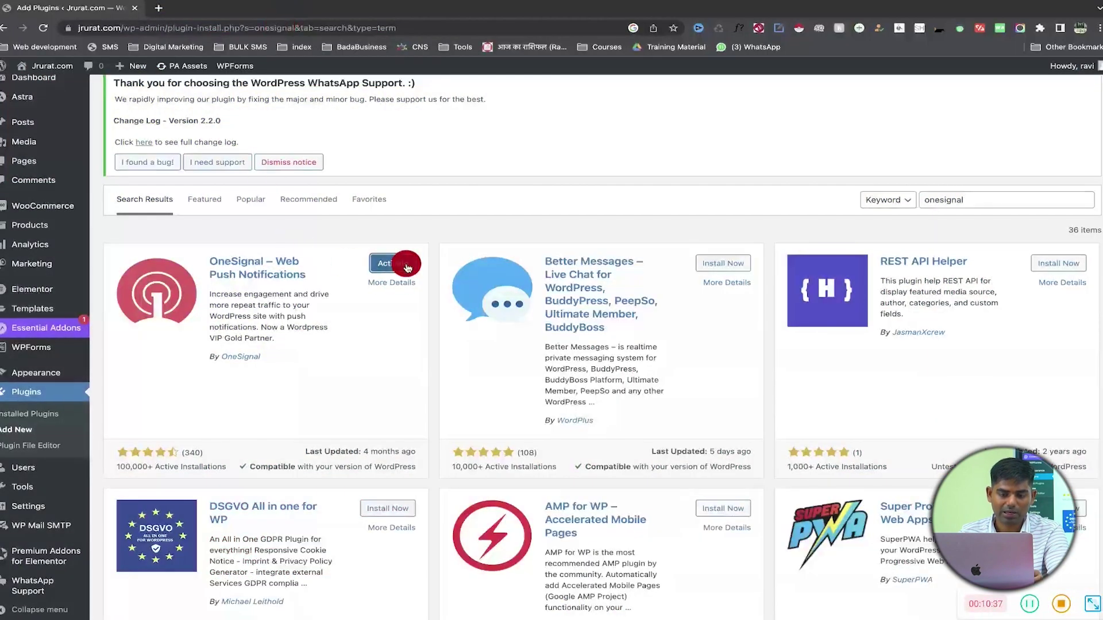
Activate the installed OneSignal – Web Push Notifications plugin
left_click(405, 265)
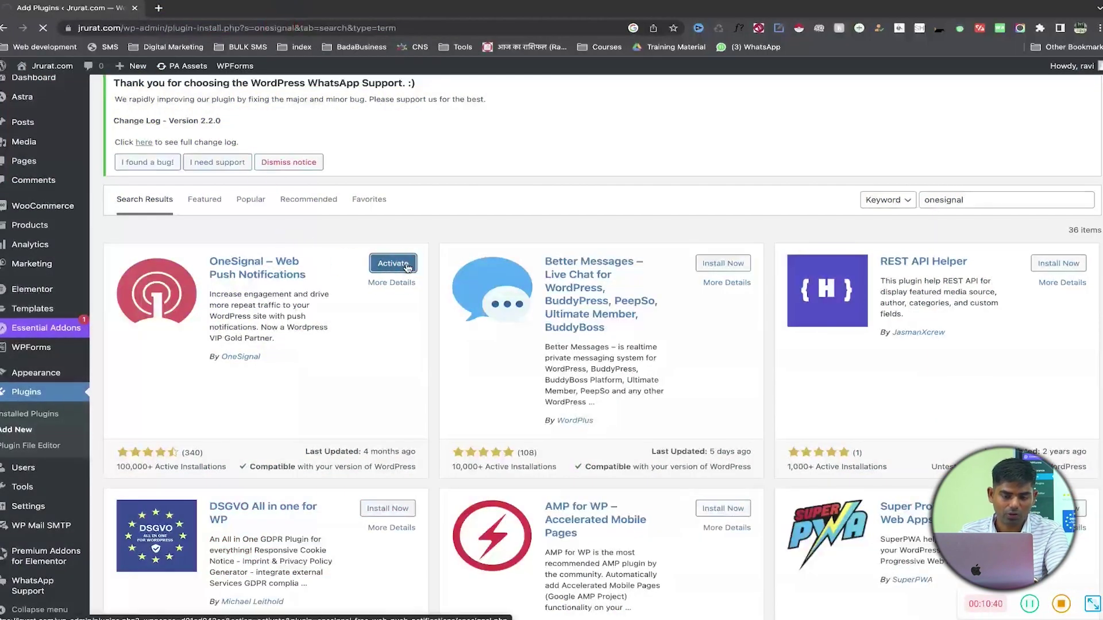
Open the configuration settings of the OneSignal Push plugin in the WordPress dashboard
left_click(212, 446)
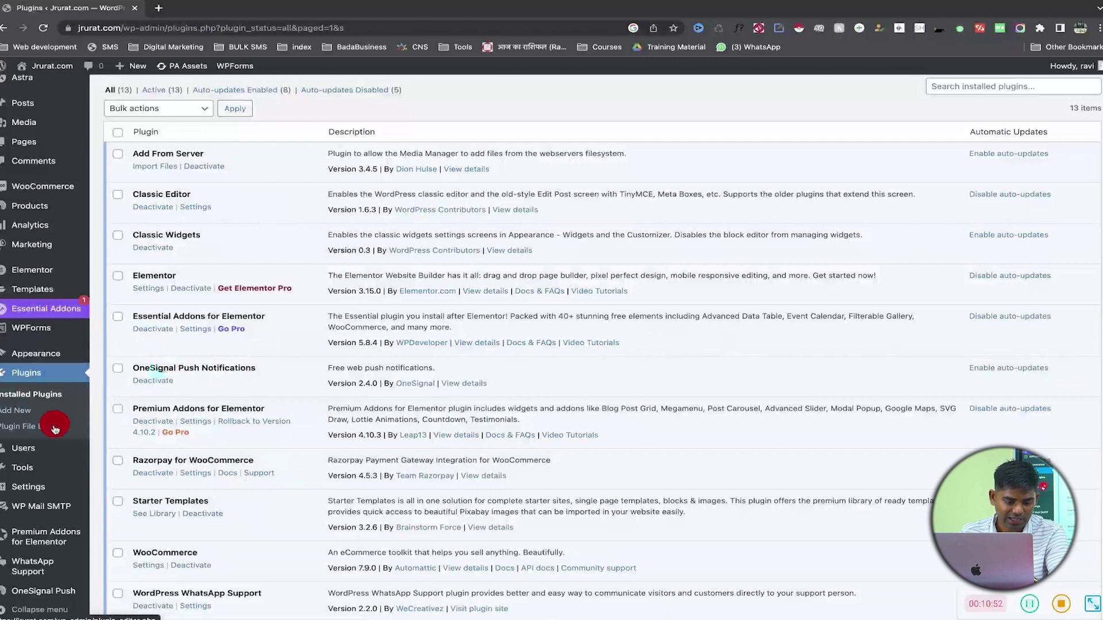
mouse_move(51, 498)
scroll(52, 499, "down", 2)
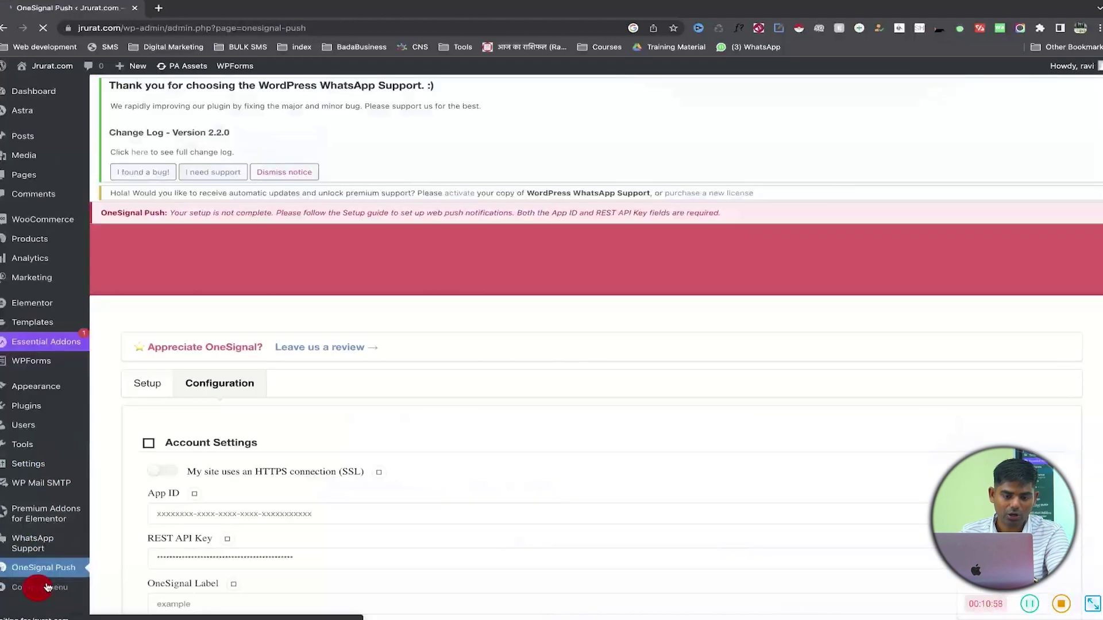
scroll(246, 494, "down", 4)
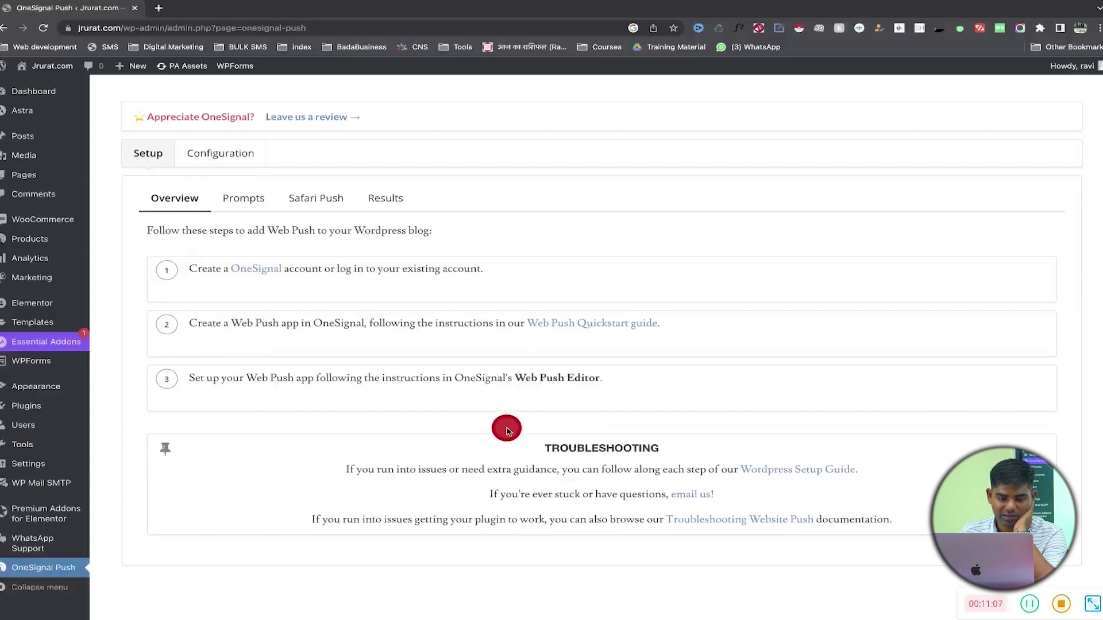
left_click(227, 158)
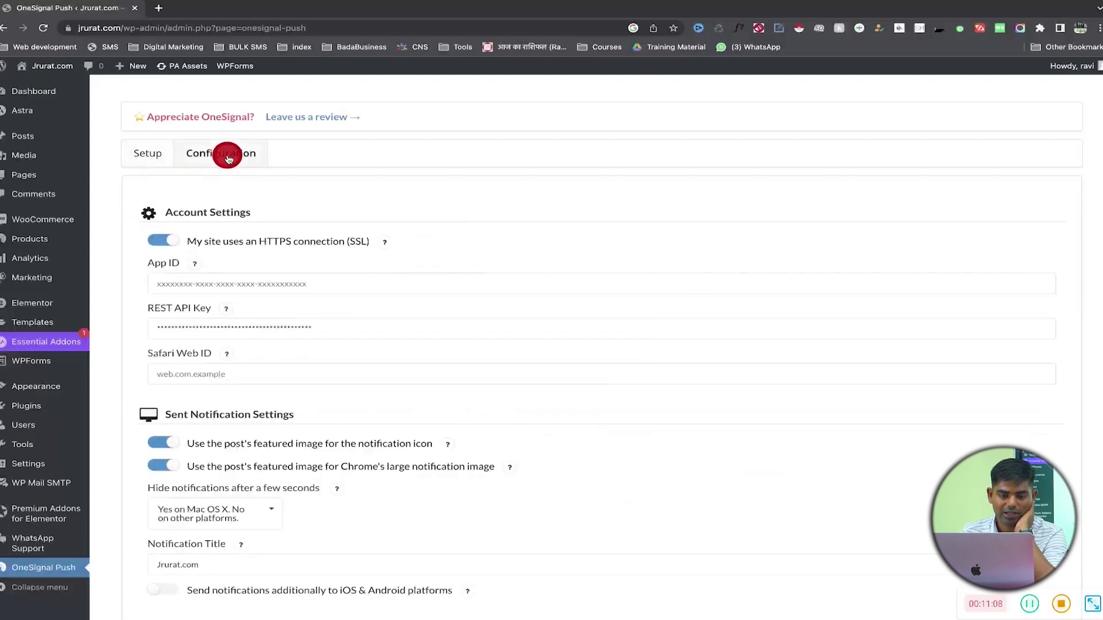
scroll(232, 286, "down", 1)
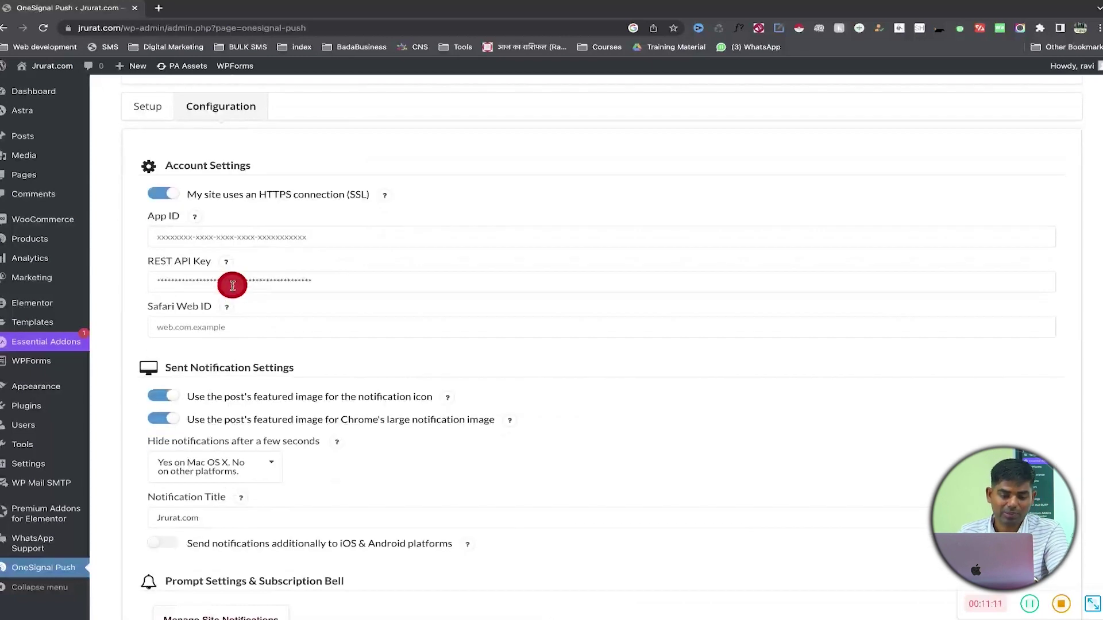
Copy the App ID from the OneSignal web configuration page into the WordPress plugin's App ID field
left_click(259, 243)
left_click(257, 286)
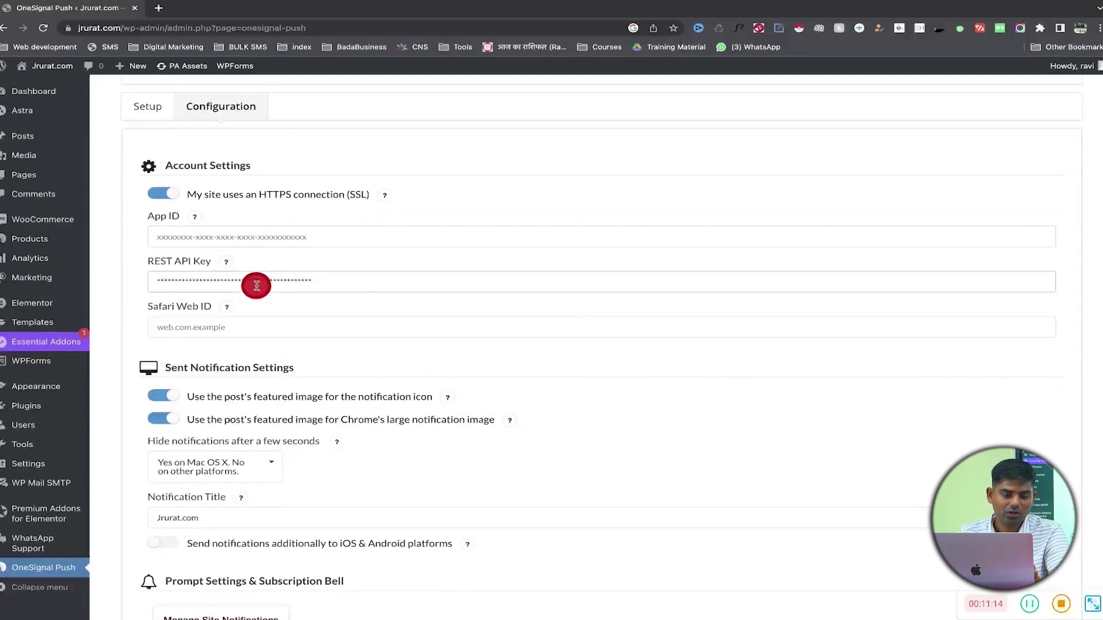
left_click(250, 326)
key("ctrl+Right")
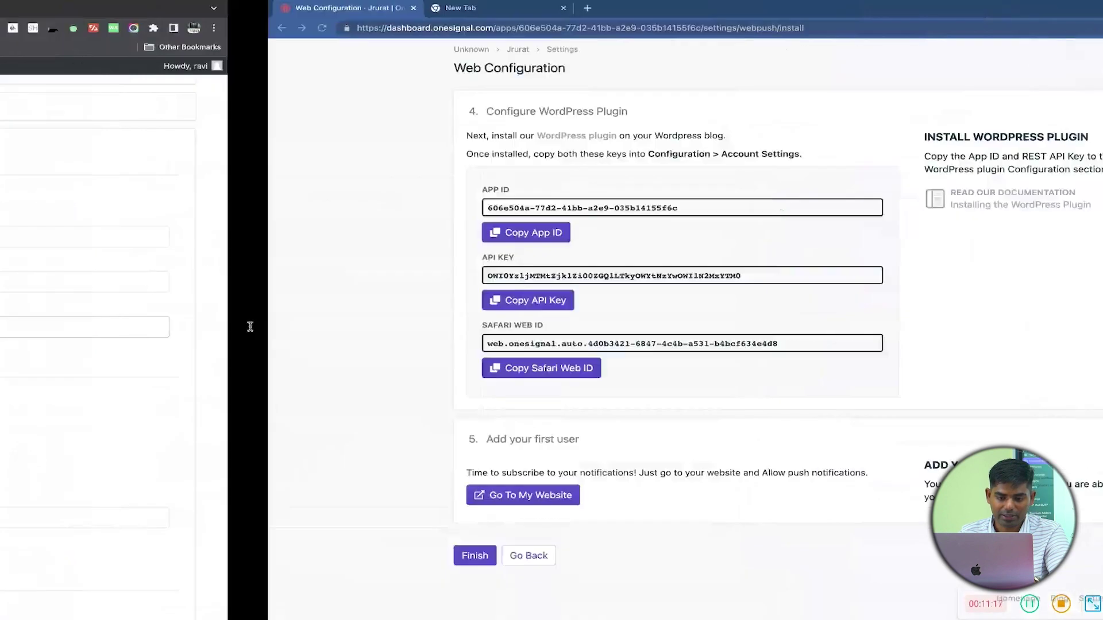
left_click(276, 233)
key("ctrl+Left")
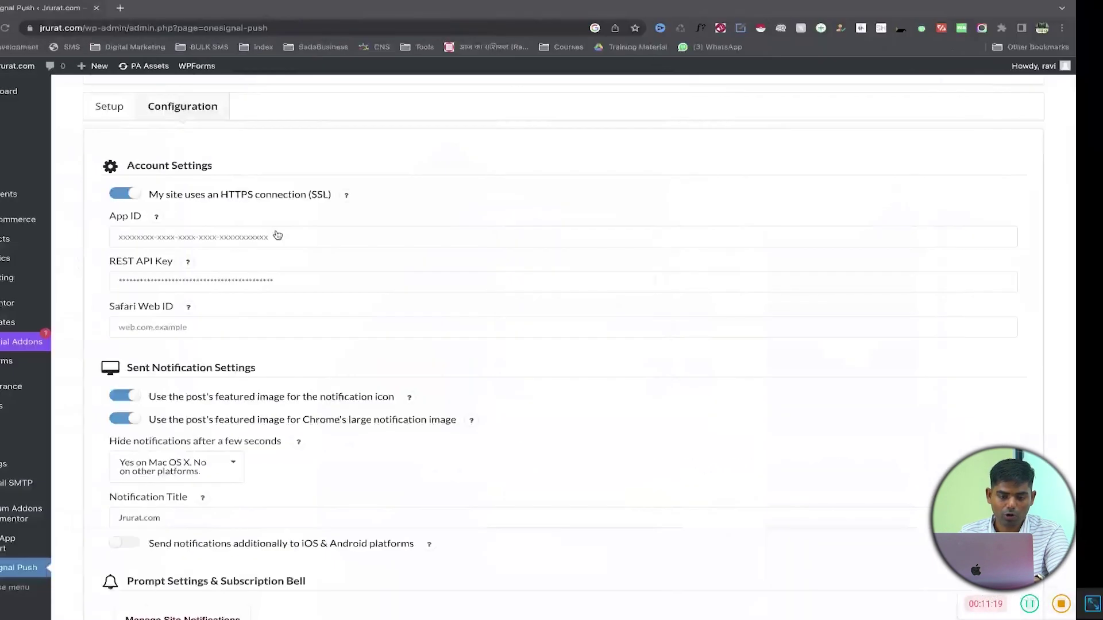
left_click(260, 232)
key("super+v")
Copy the API key from OneSignal and paste it over the placeholder in the plugin's REST API Key field
key("ctrl+Right")
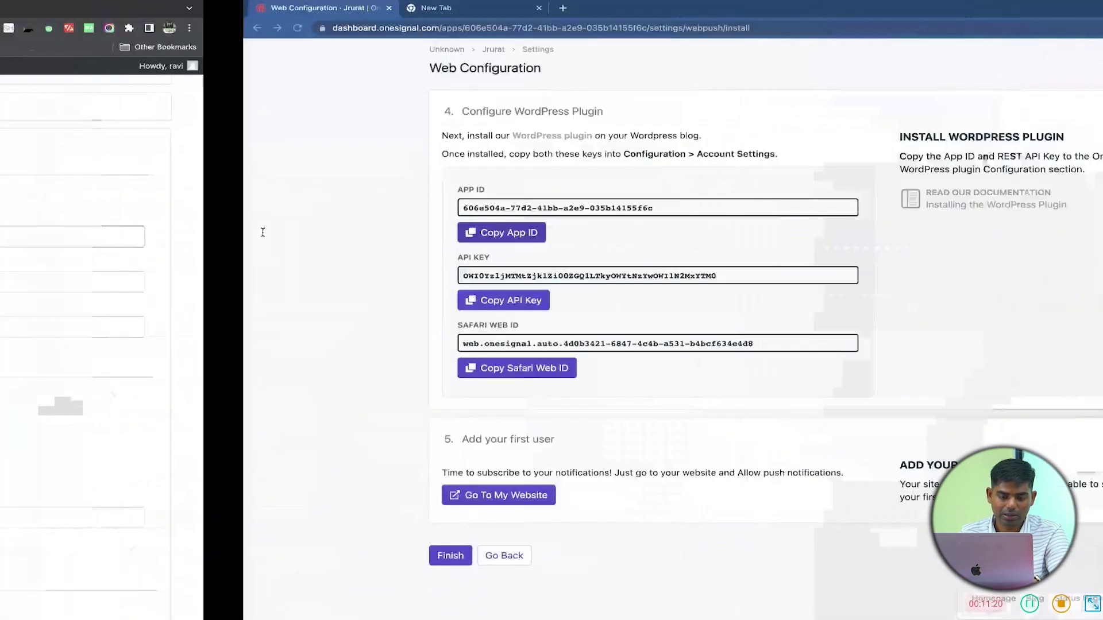
left_click(272, 304)
key("ctrl+Left")
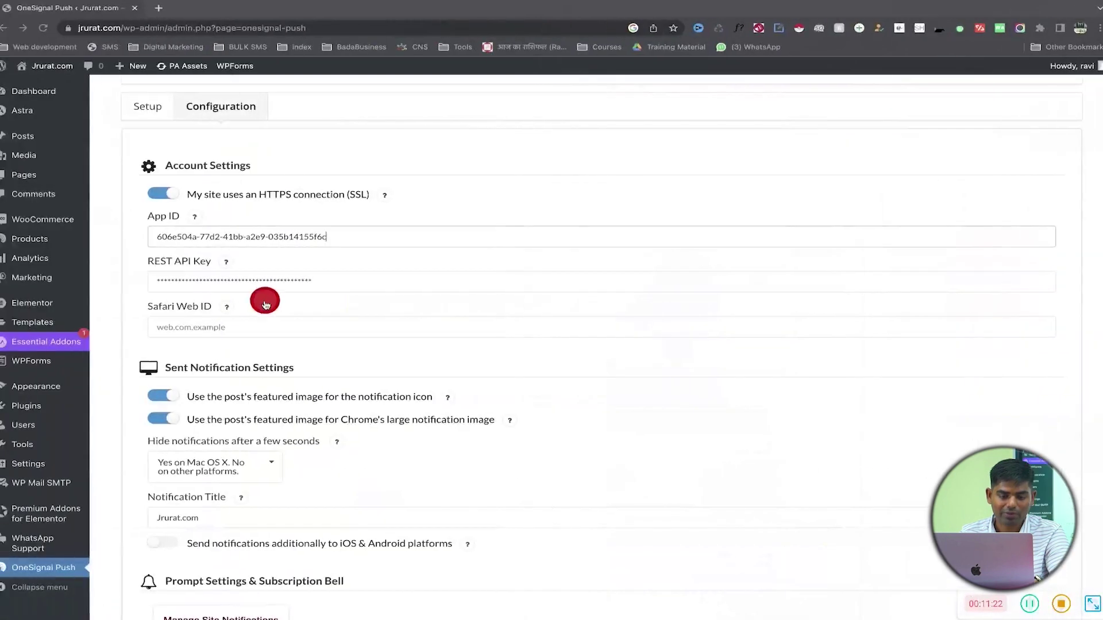
left_click(266, 289)
key("super+v")
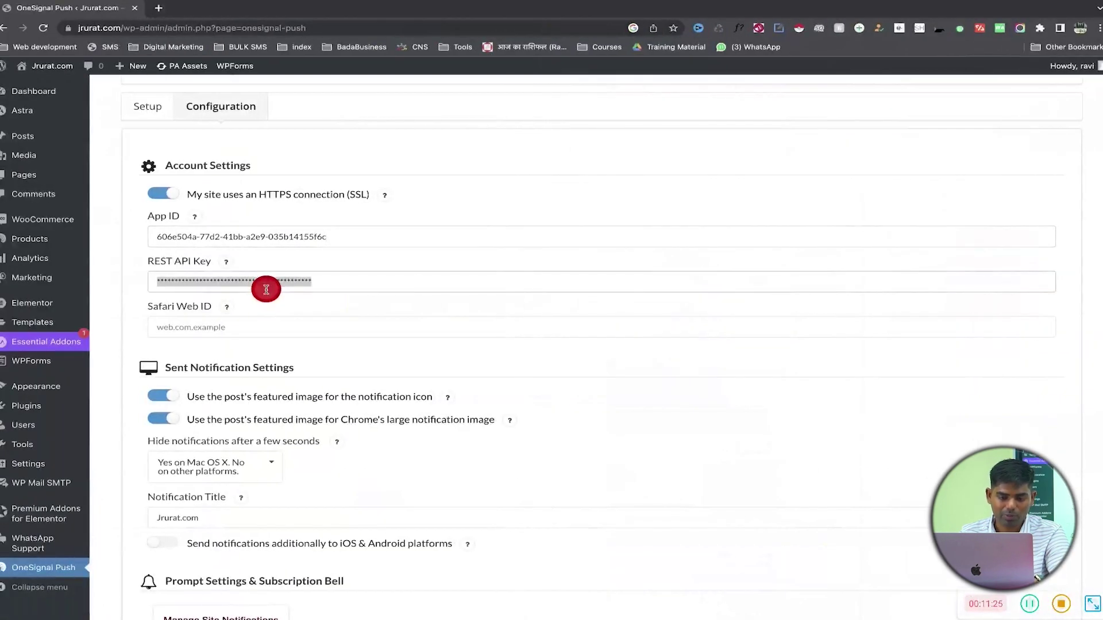
Copy the Safari Web ID from OneSignal into the plugin's Safari Web ID field
key("ctrl+Right")
left_click(277, 372)
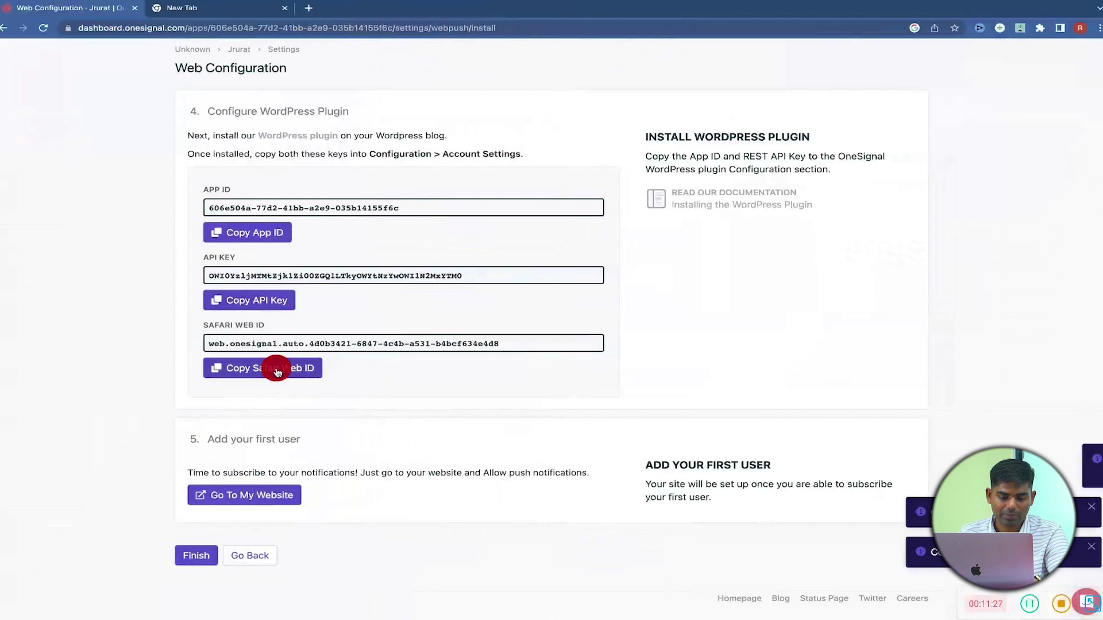
key("ctrl+Left")
left_click(287, 327)
key("super+v")
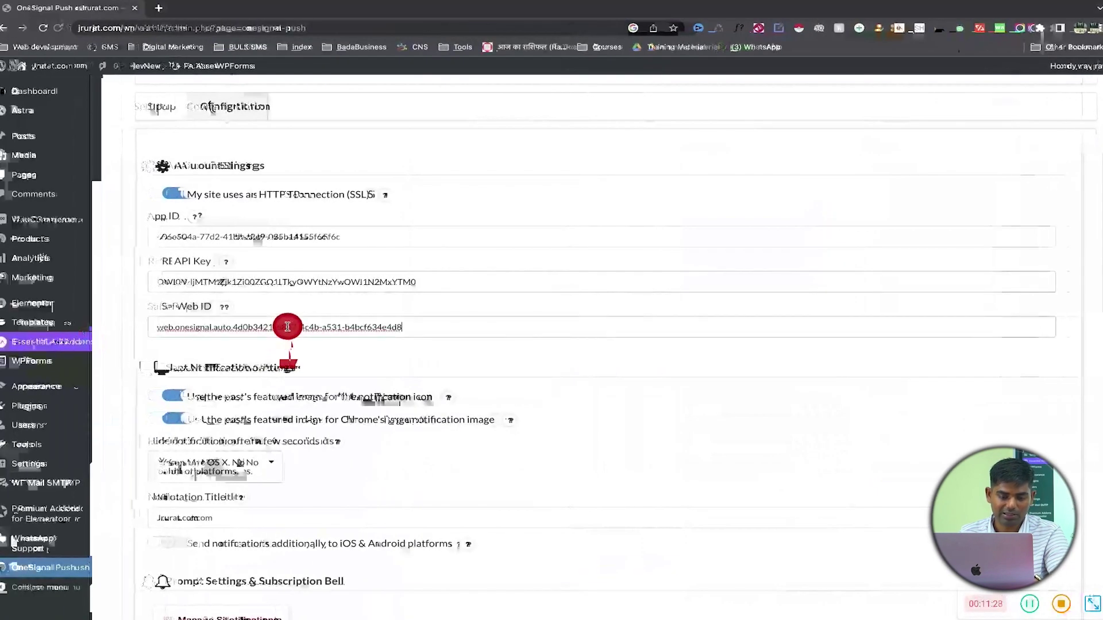
Turn on automatic prompting of new site visitors with the OneSignal Slide Prompt before the native browser prompt
scroll(287, 327, "down", 3)
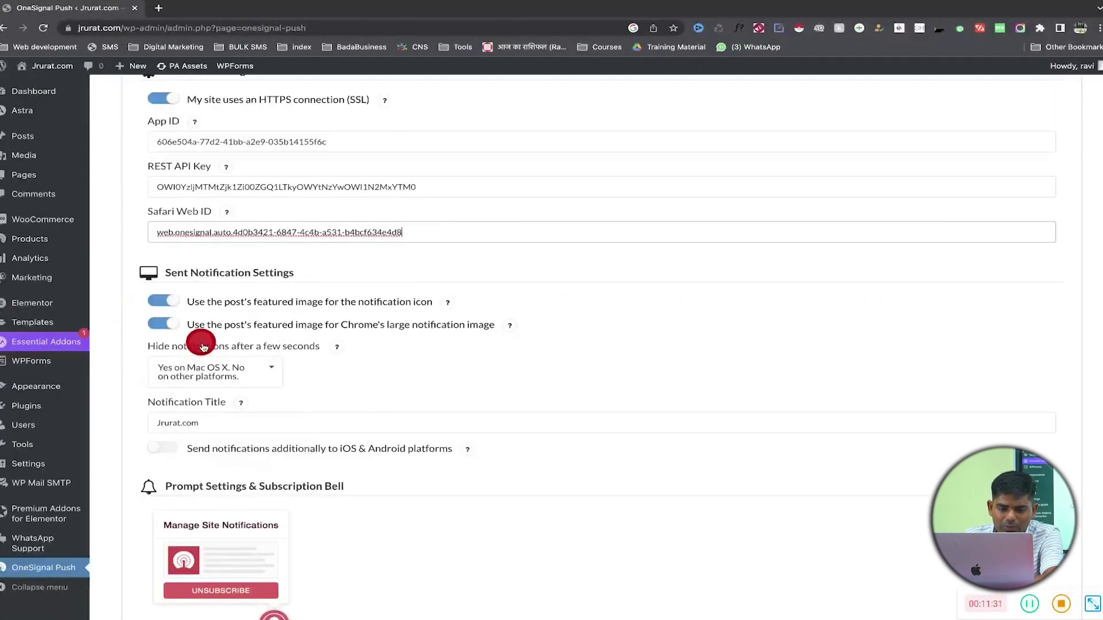
scroll(229, 414, "down", 7)
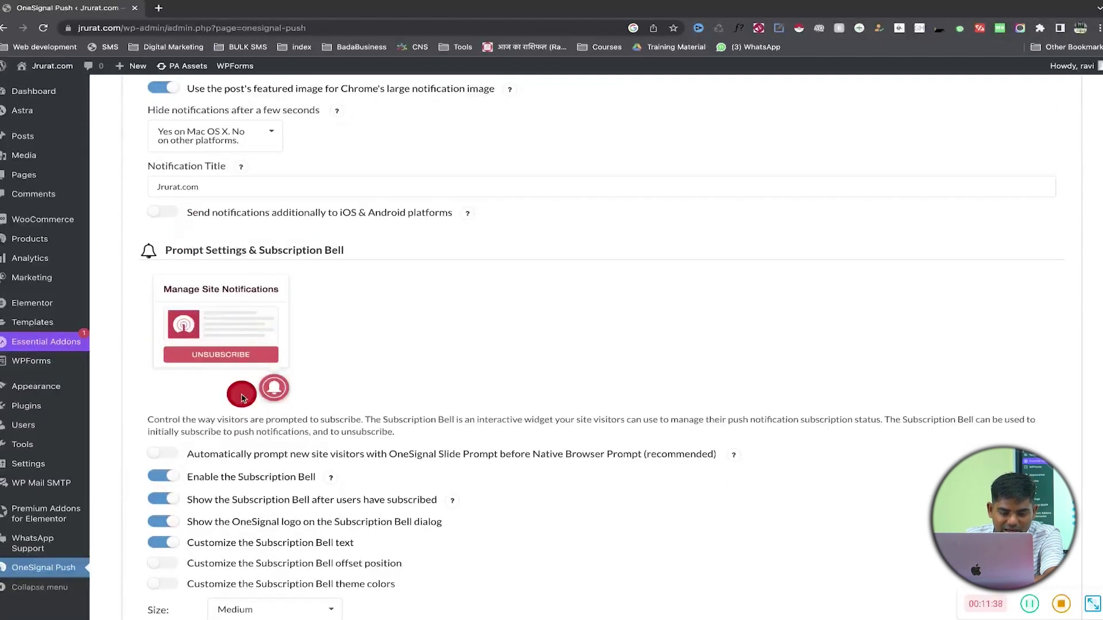
scroll(242, 399, "down", 3)
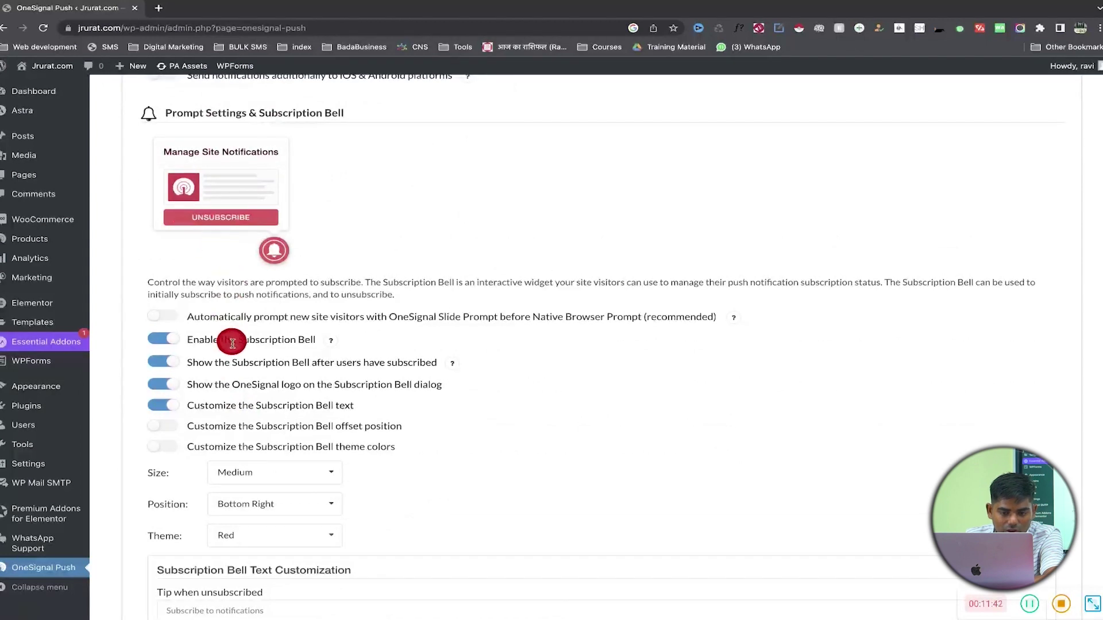
scroll(235, 350, "down", 3)
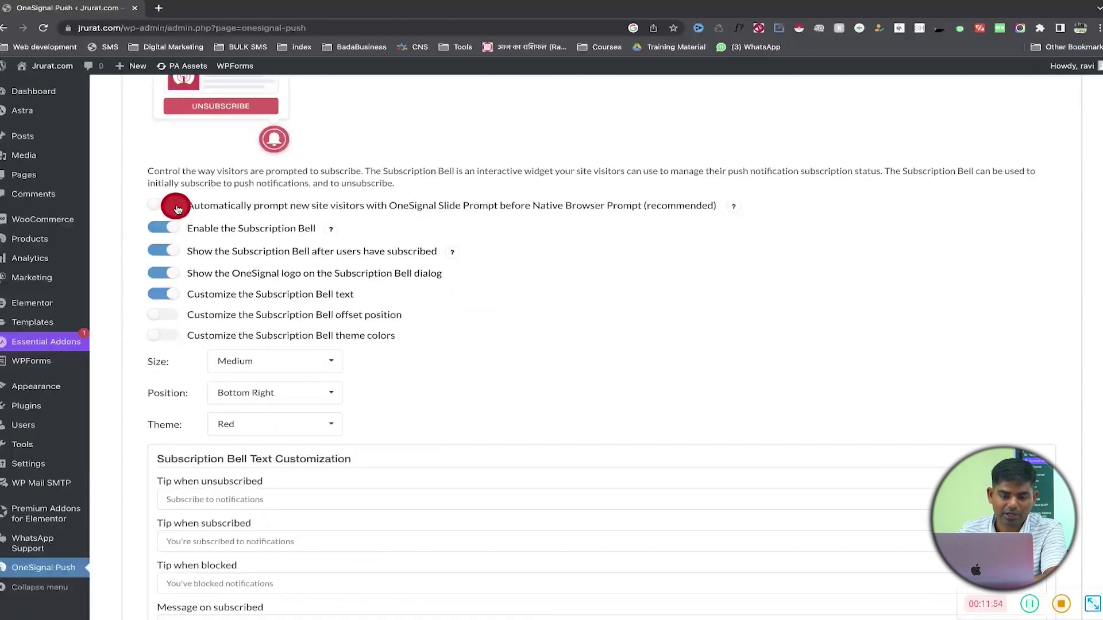
scroll(250, 343, "down", 1)
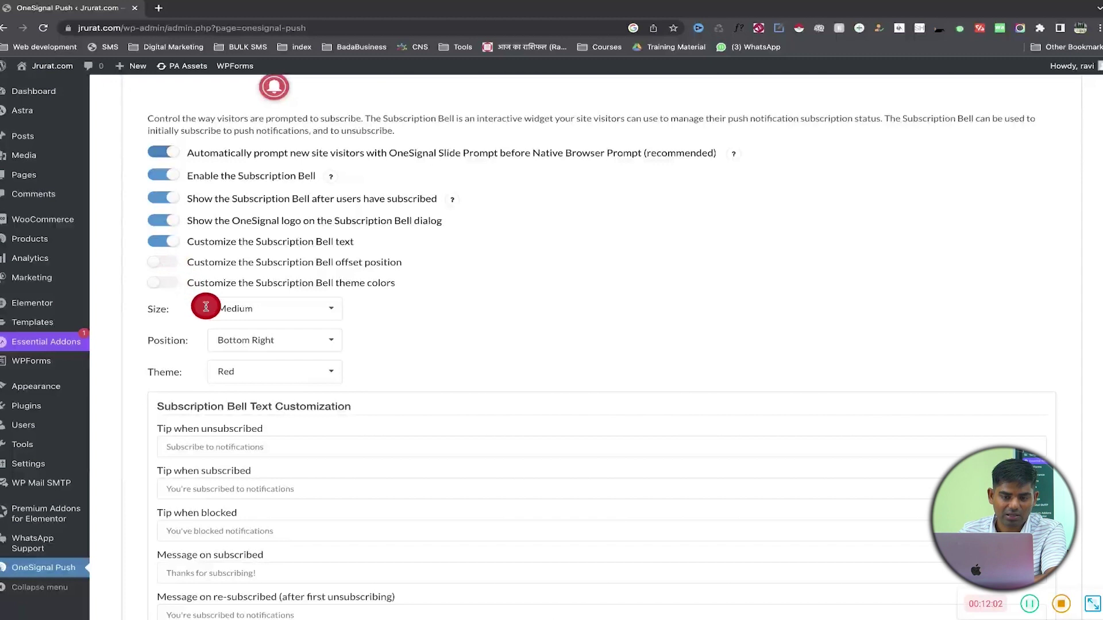
Look through the Subscription Bell text customization and Prompt Customization settings of the plugin
scroll(206, 306, "down", 4)
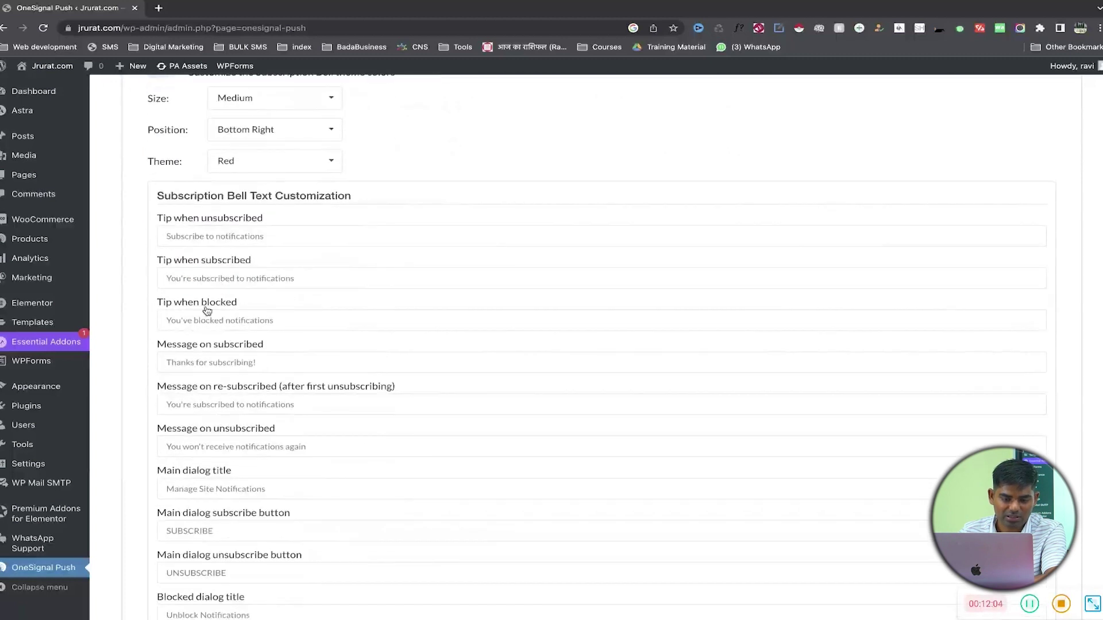
scroll(206, 311, "down", 1)
left_click_drag(182, 160, 166, 147)
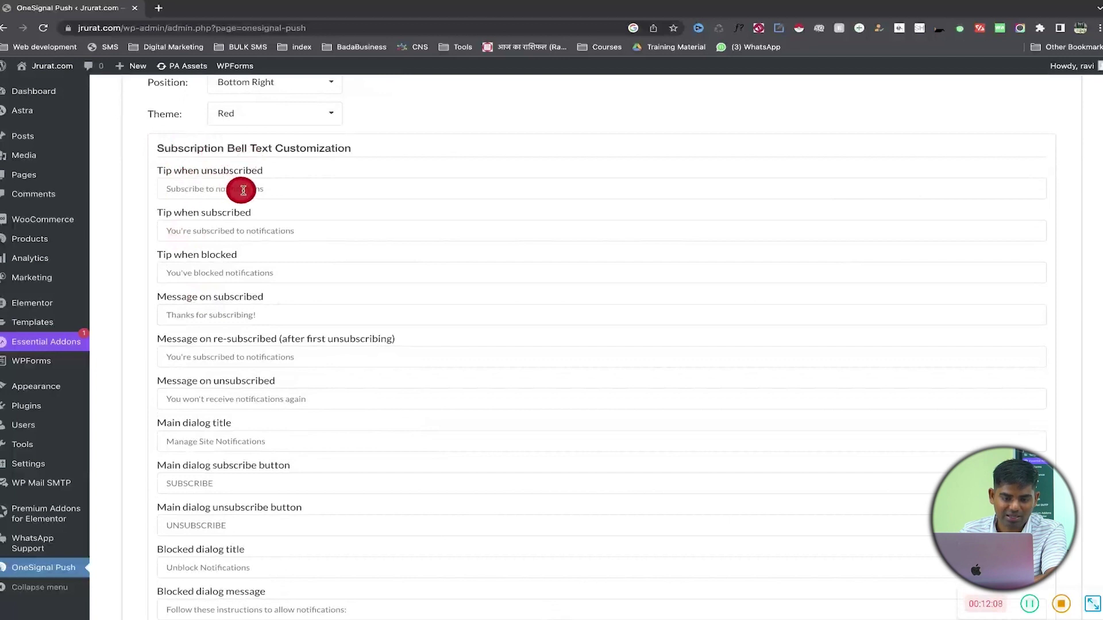
left_click(282, 192)
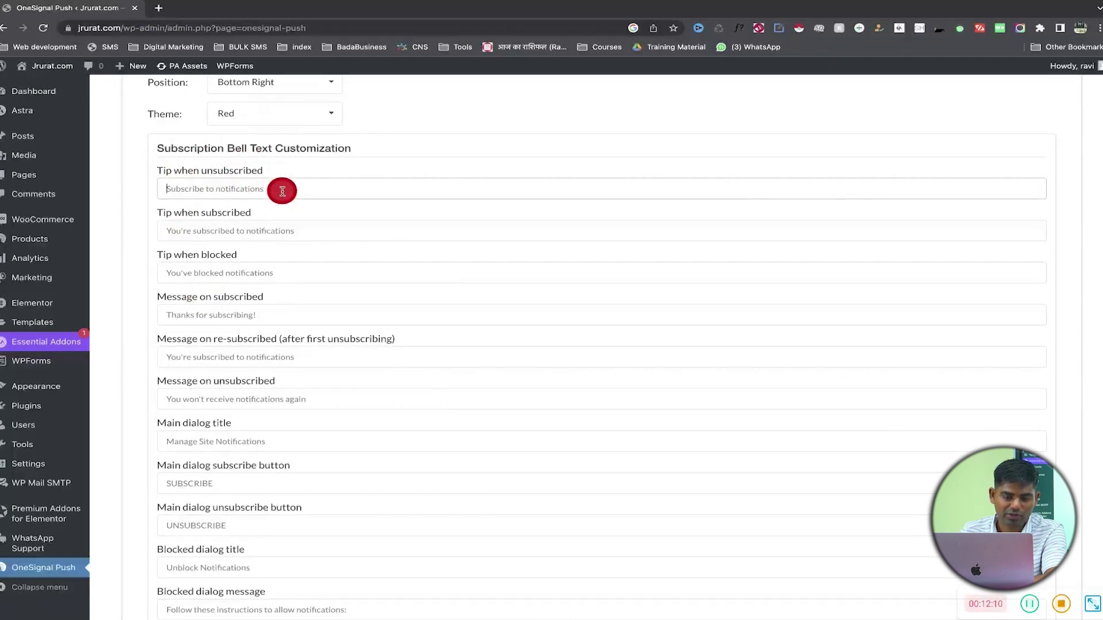
scroll(318, 233, "down", 2)
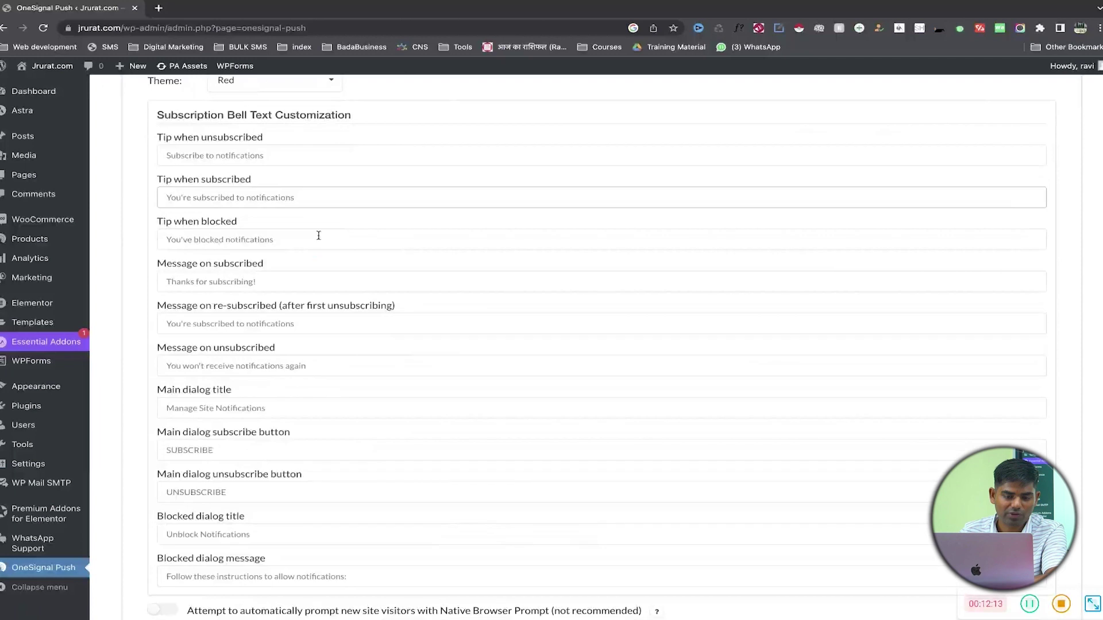
left_click(174, 143)
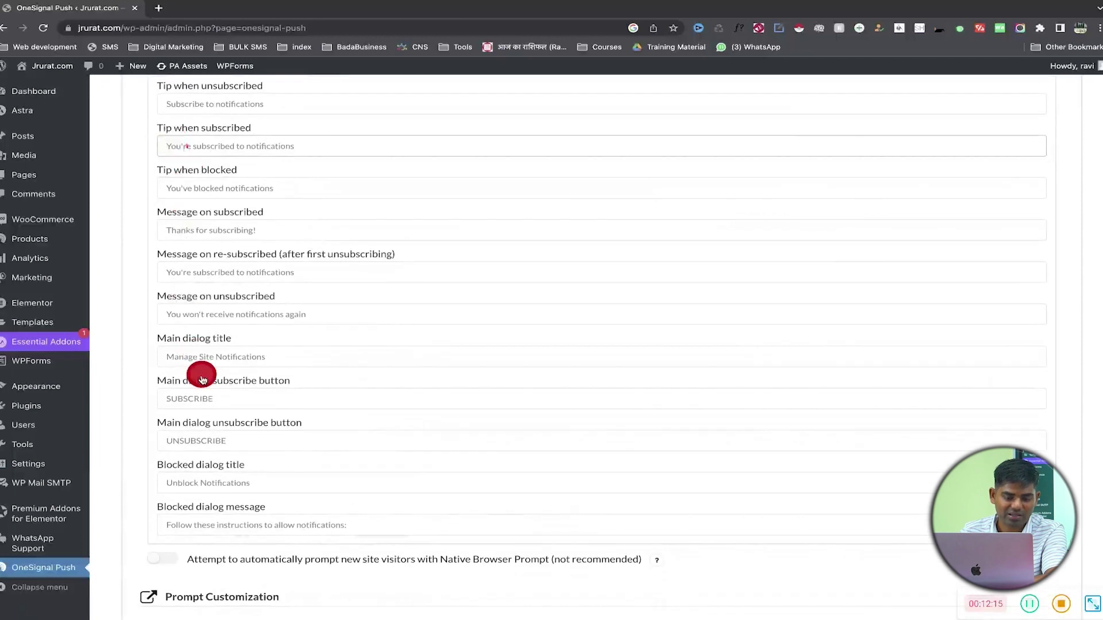
scroll(202, 377, "down", 10)
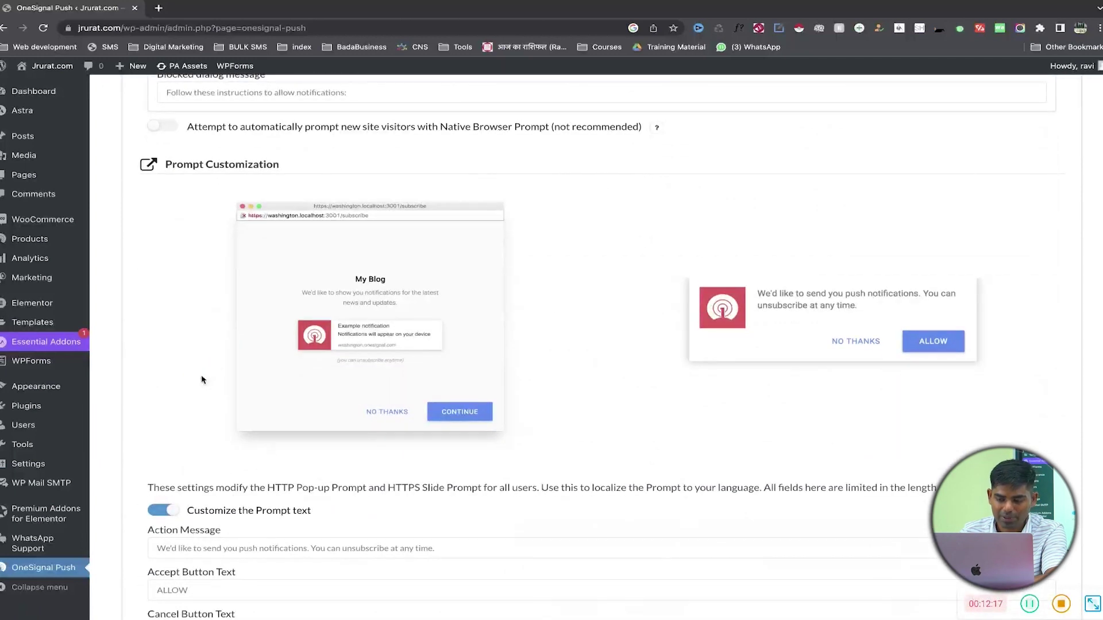
scroll(201, 377, "down", 3)
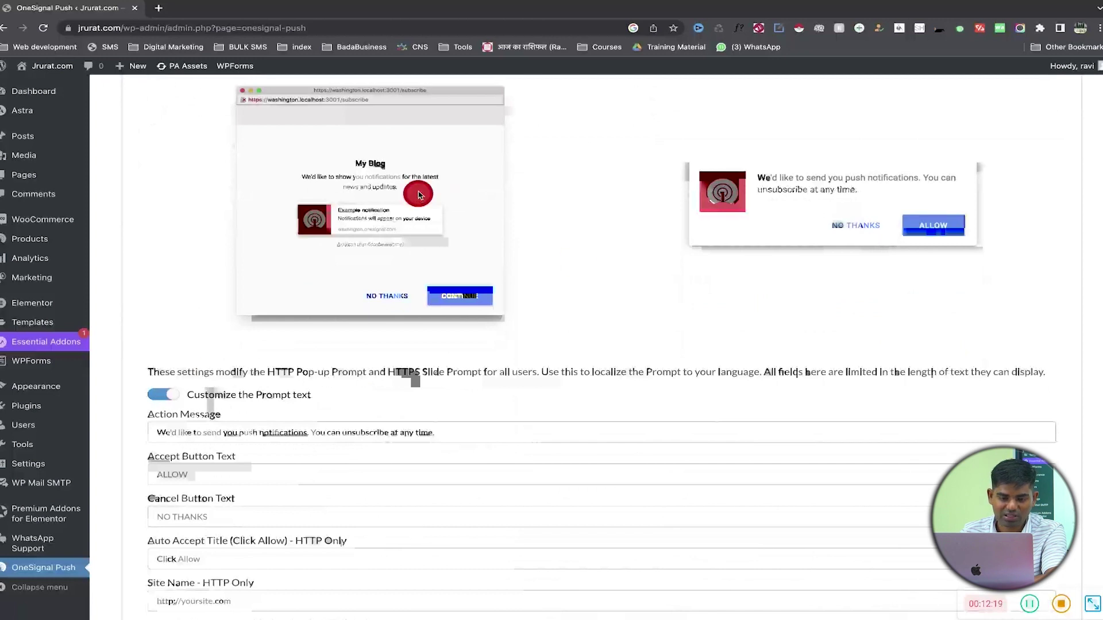
scroll(419, 195, "up", 1)
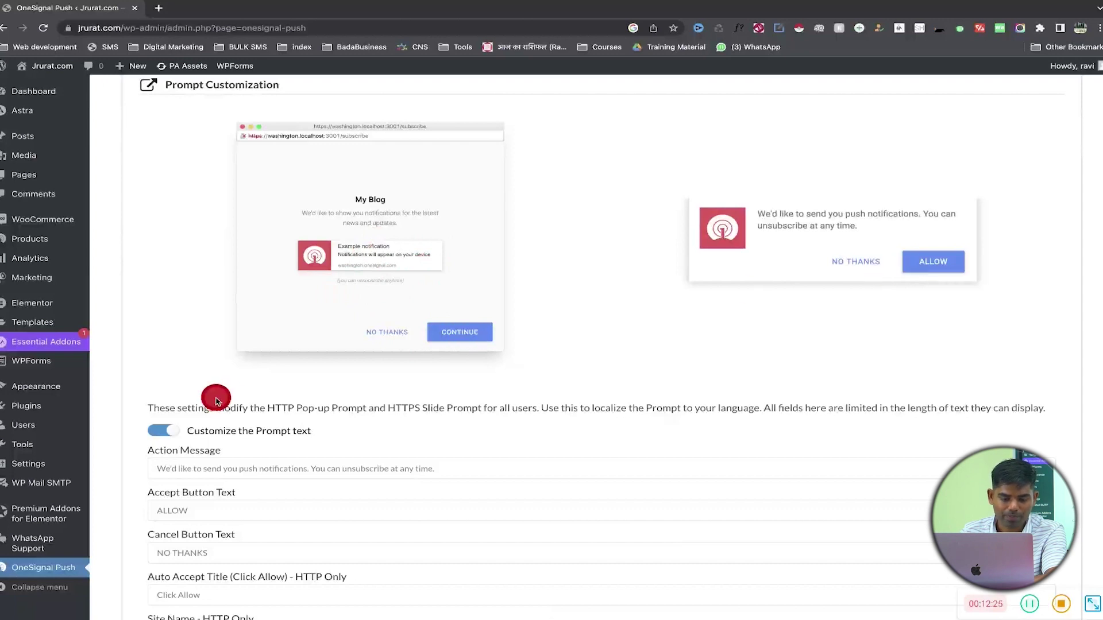
scroll(218, 401, "down", 4)
Save the OneSignal plugin configuration and check the account settings
scroll(216, 398, "down", 20)
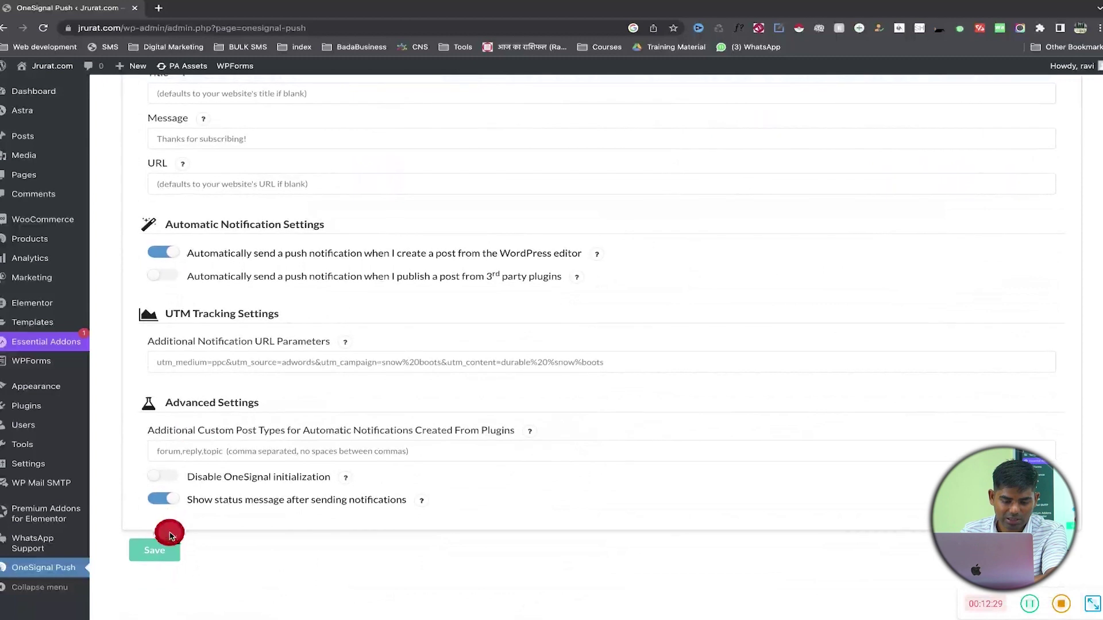
left_click(159, 547)
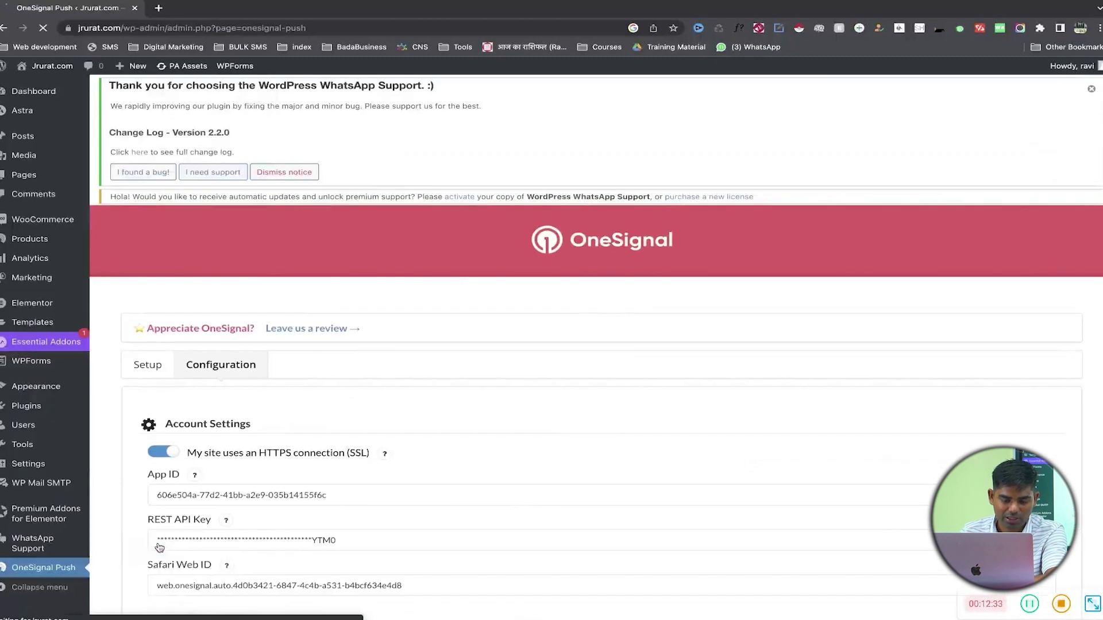
scroll(345, 364, "down", 3)
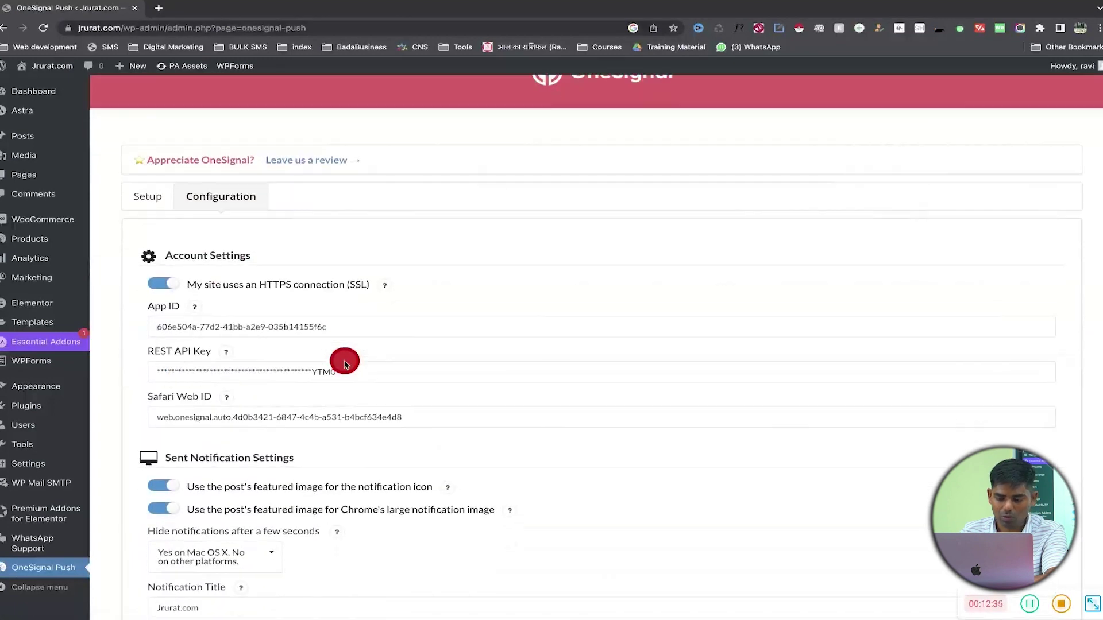
Switch to the OneSignal setup page, open the jrurat.com website from it and close that tab again
key("ctrl+Right")
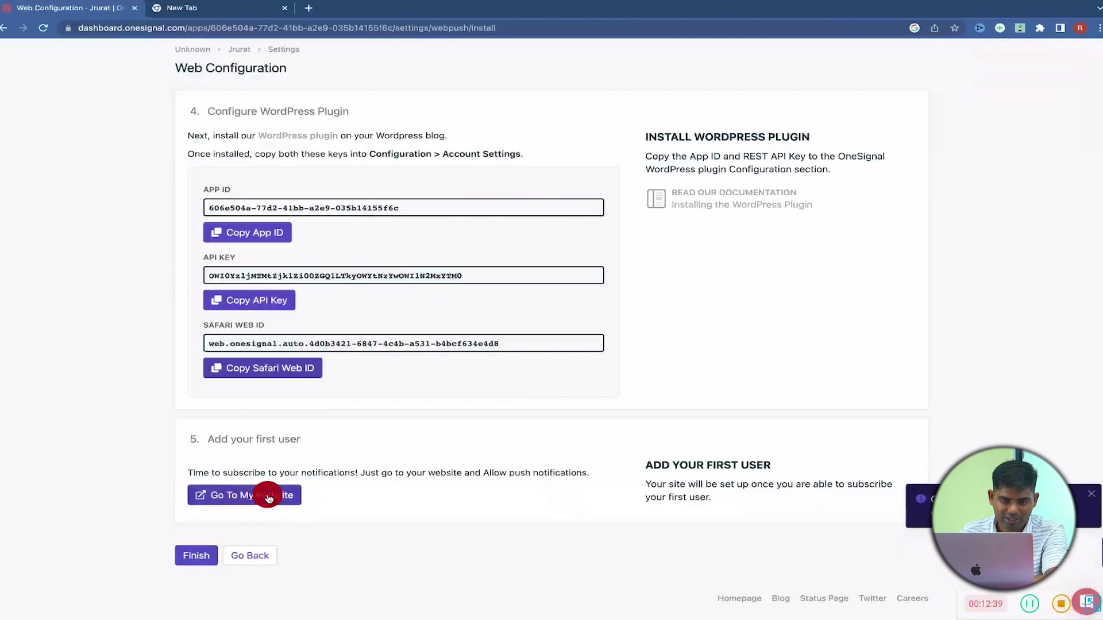
left_click(260, 505)
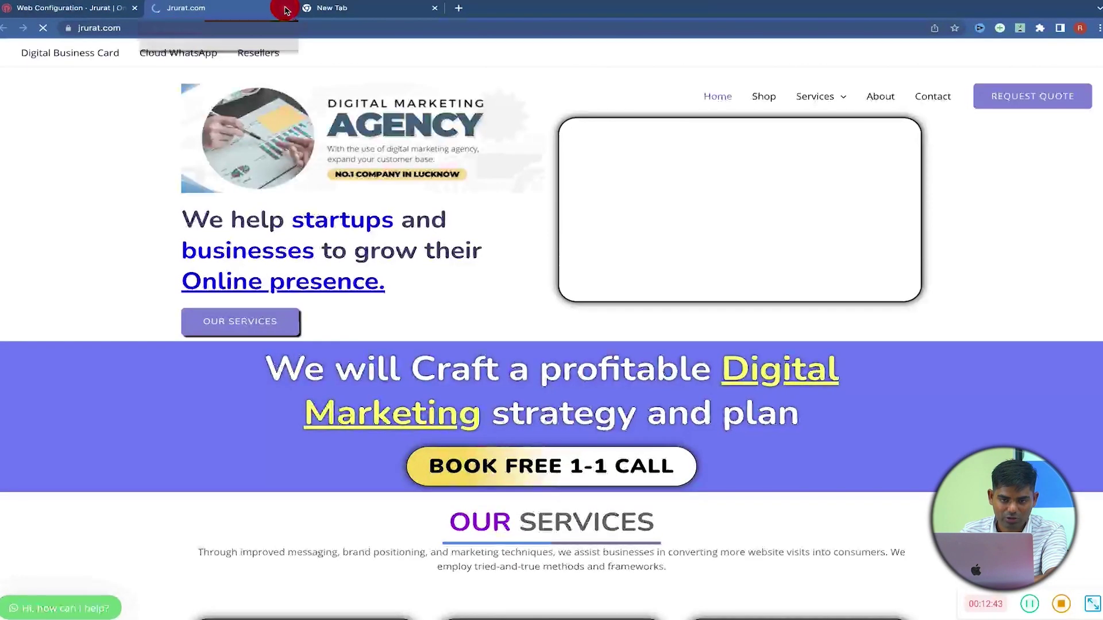
left_click(285, 8)
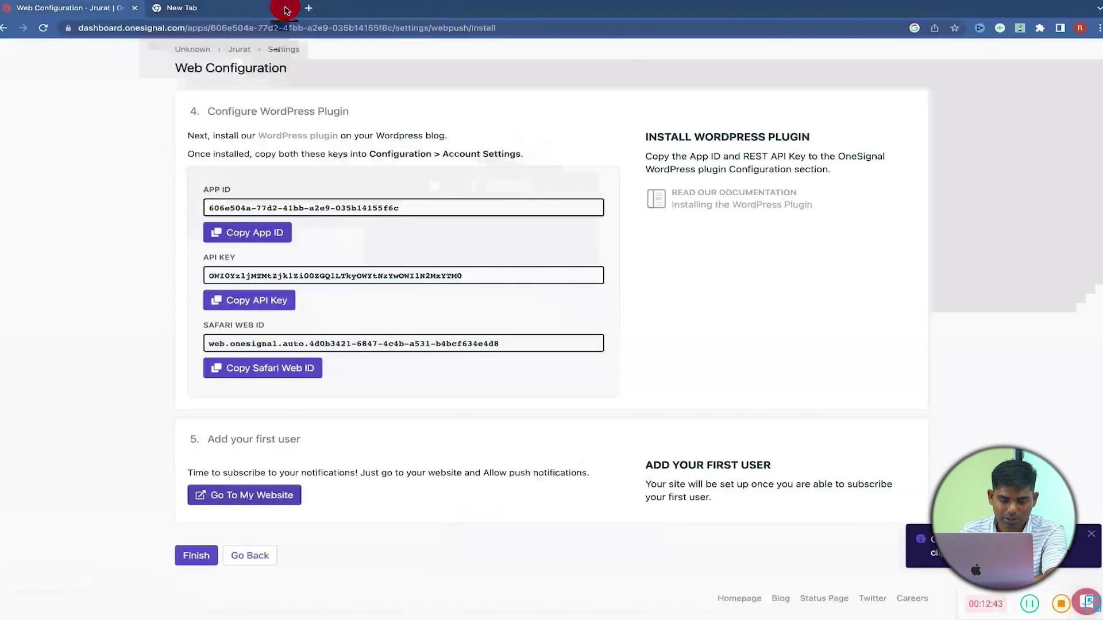
Finish the OneSignal web configuration and open the dashboard of the Jrurat app
left_click(193, 556)
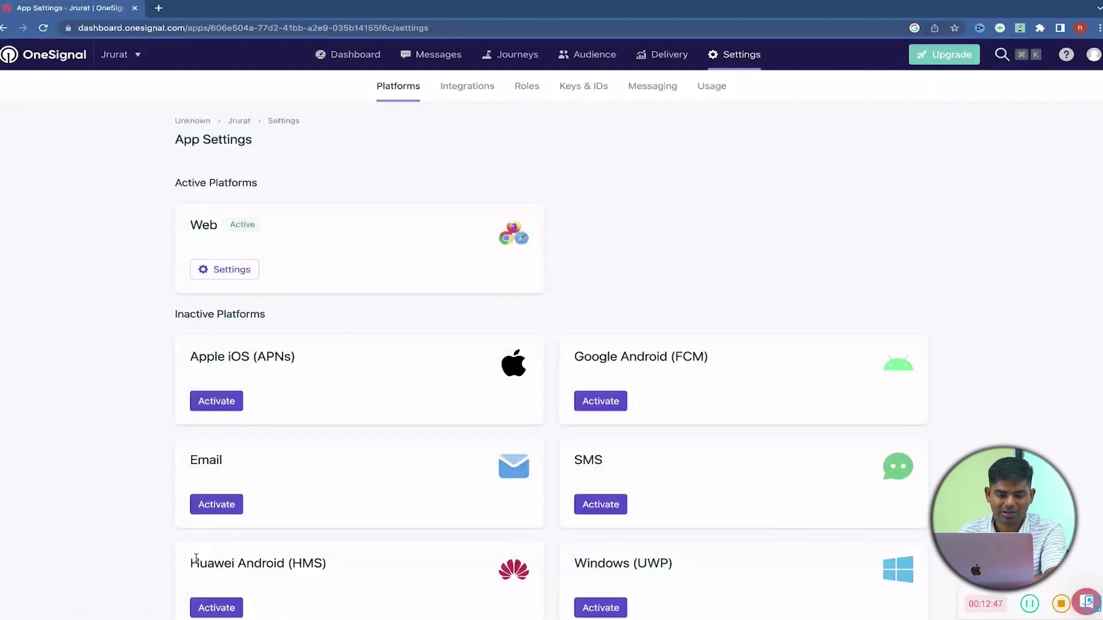
scroll(196, 560, "down", 5)
scroll(196, 557, "up", 5)
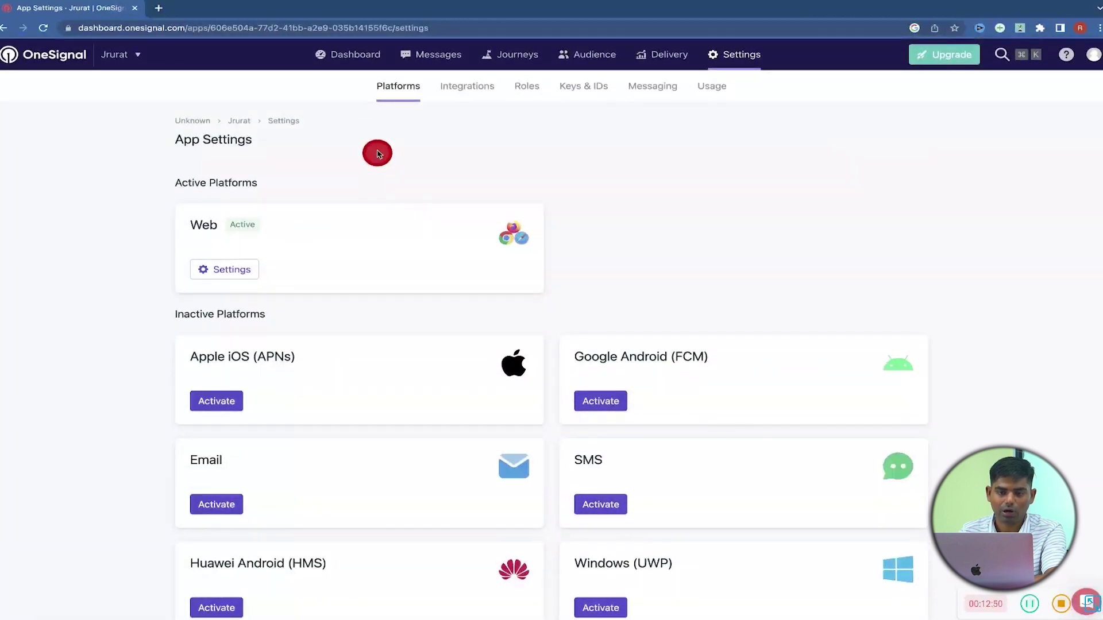
left_click(359, 60)
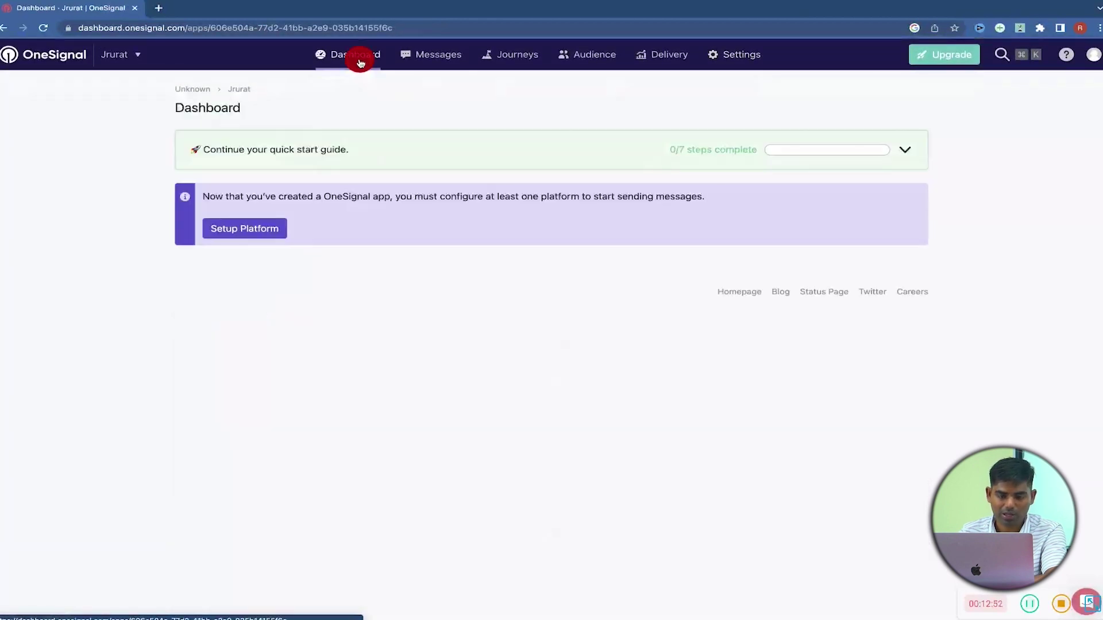
Reopen the Web platform settings of the Jrurat app, save the WordPress site setup and finish the web configuration
left_click(267, 230)
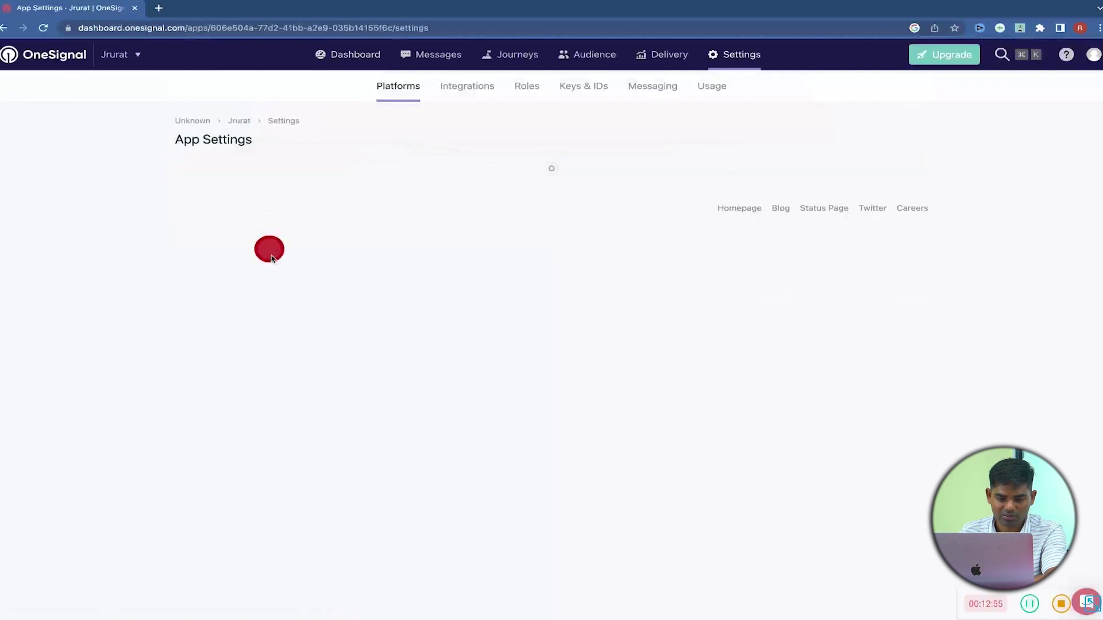
scroll(334, 353, "down", 1)
left_click(215, 244)
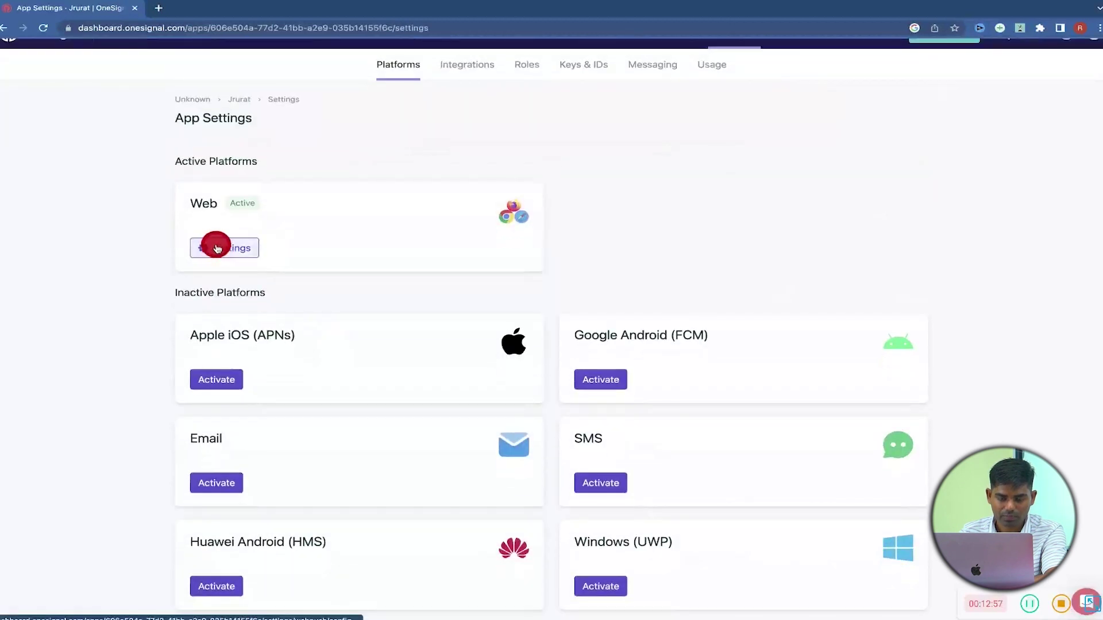
scroll(345, 414, "down", 5)
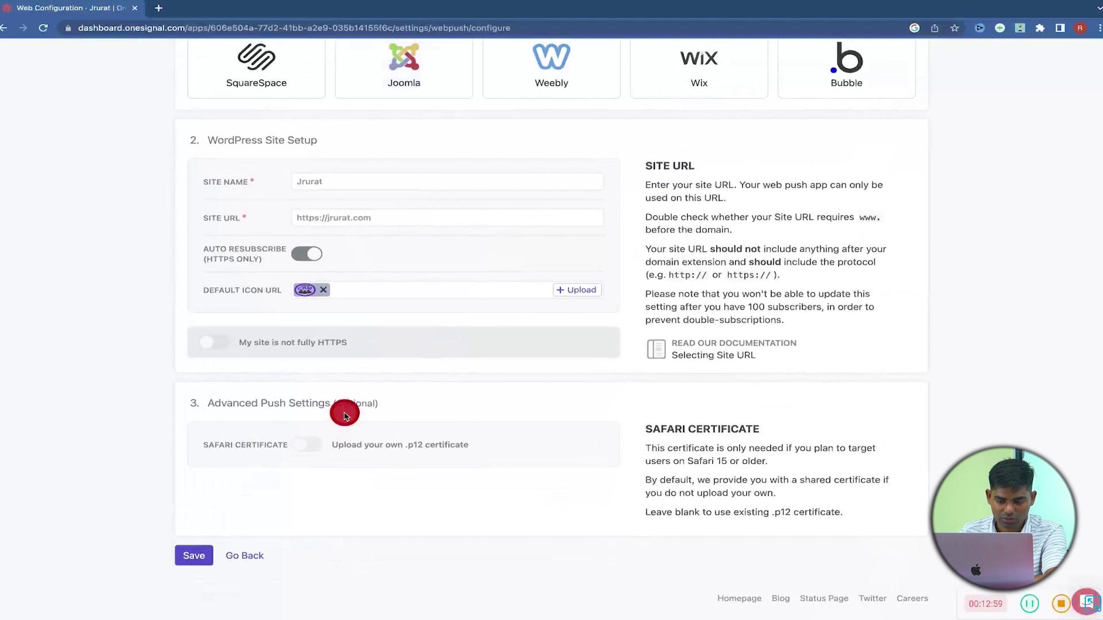
left_click(199, 560)
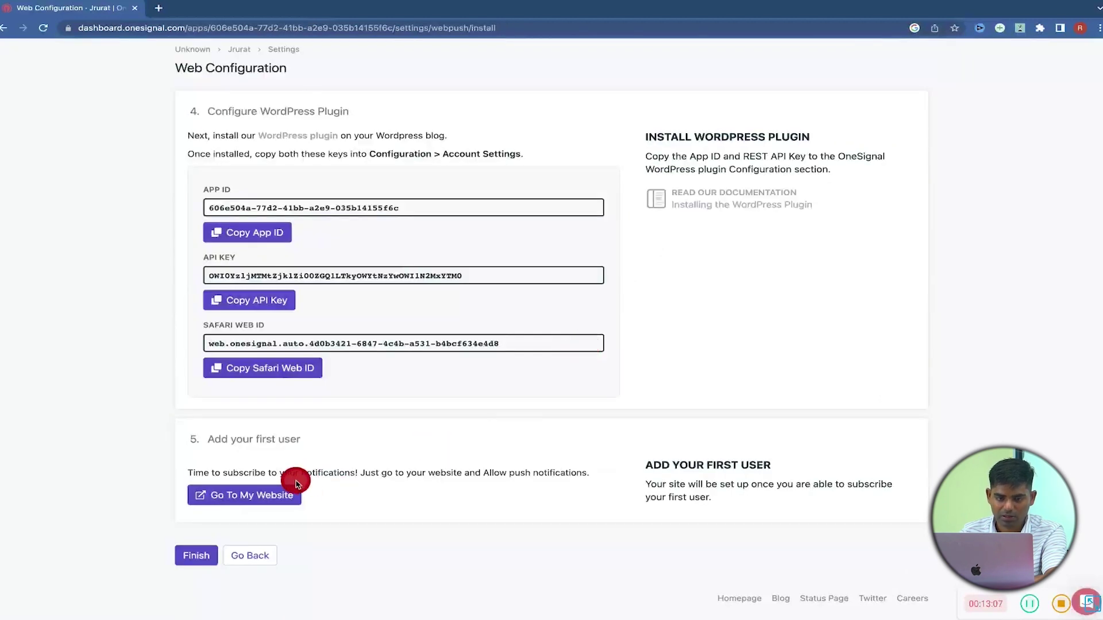
scroll(295, 482, "up", 3)
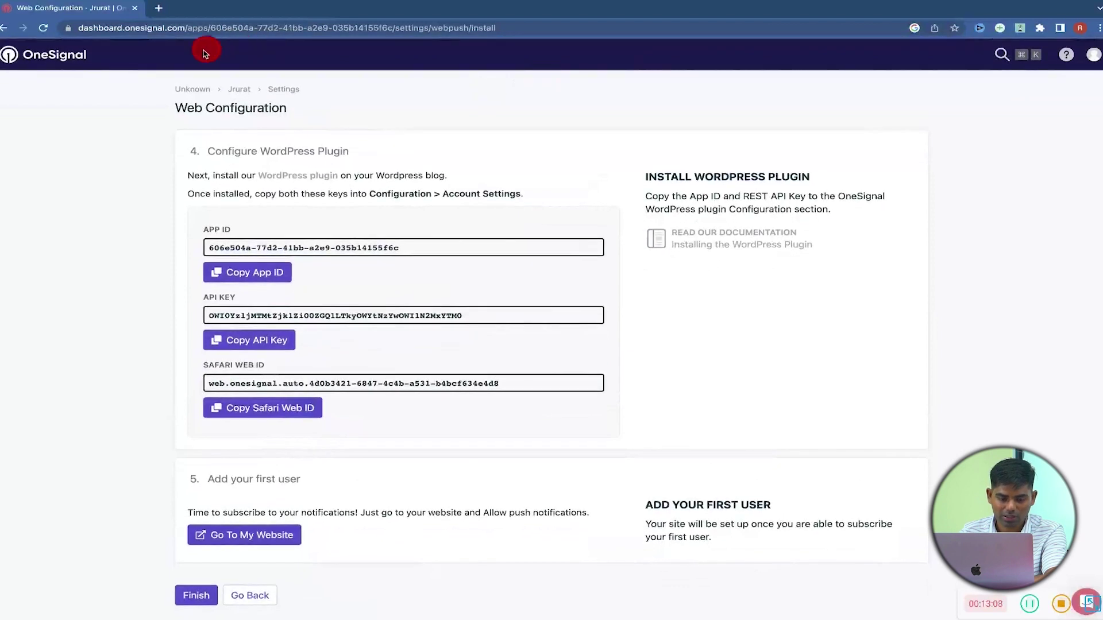
left_click(192, 595)
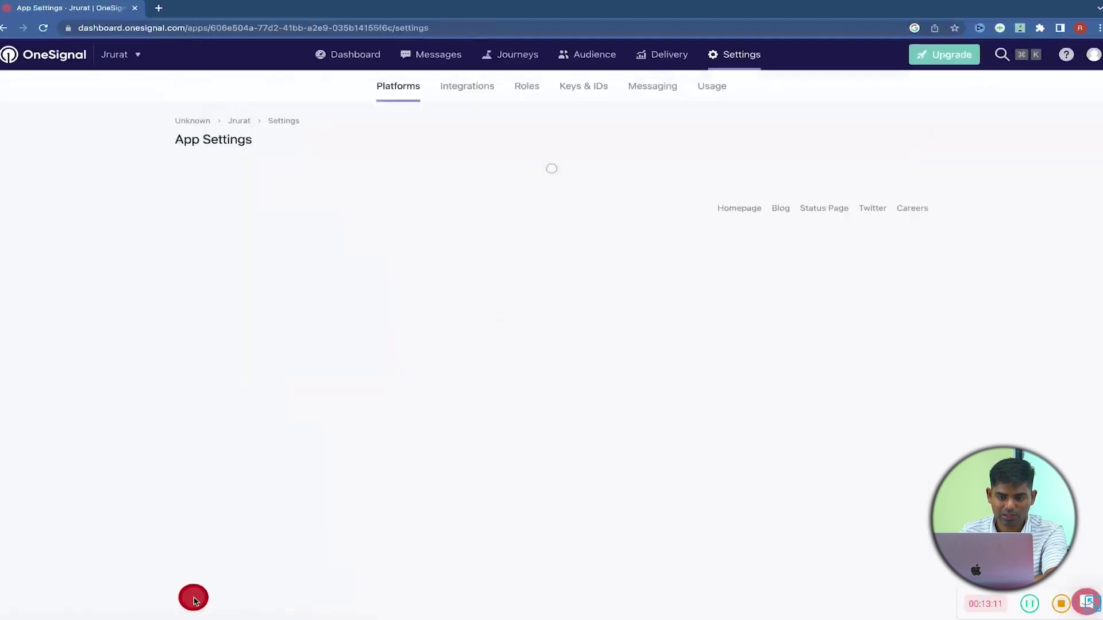
left_click(448, 62)
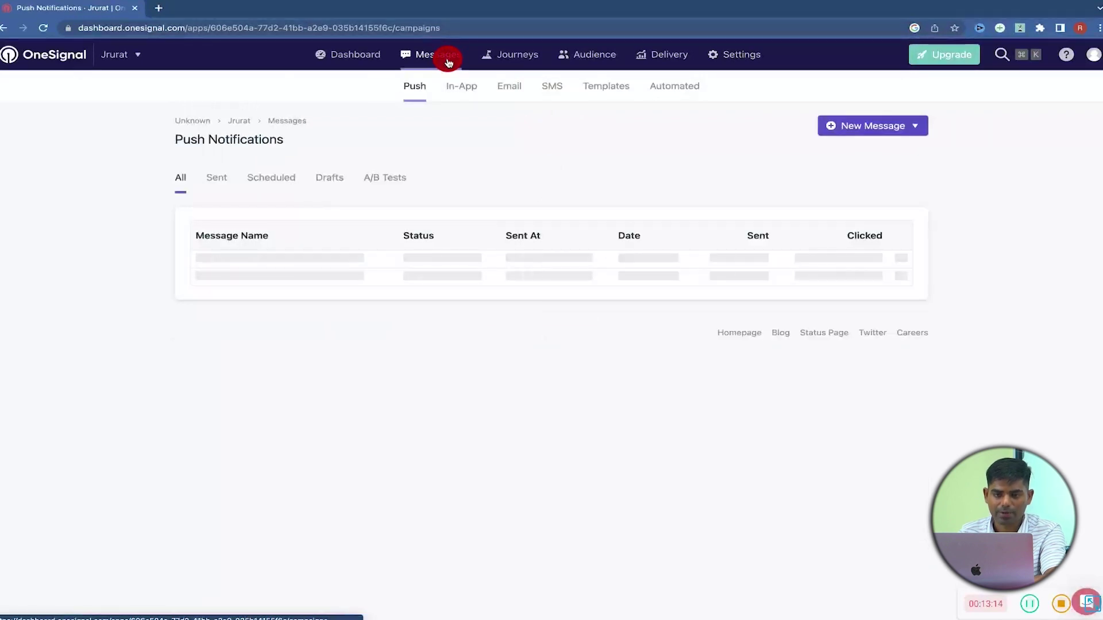
key("ctrl+Left")
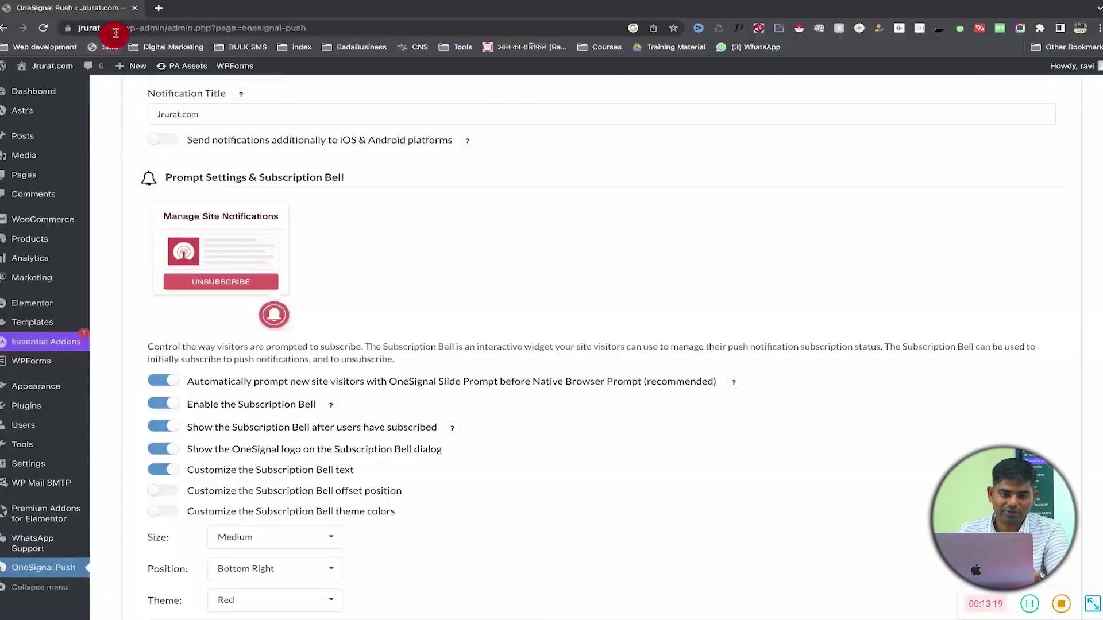
left_click(109, 29)
left_click_drag(109, 29, 31, 17)
key("super+c")
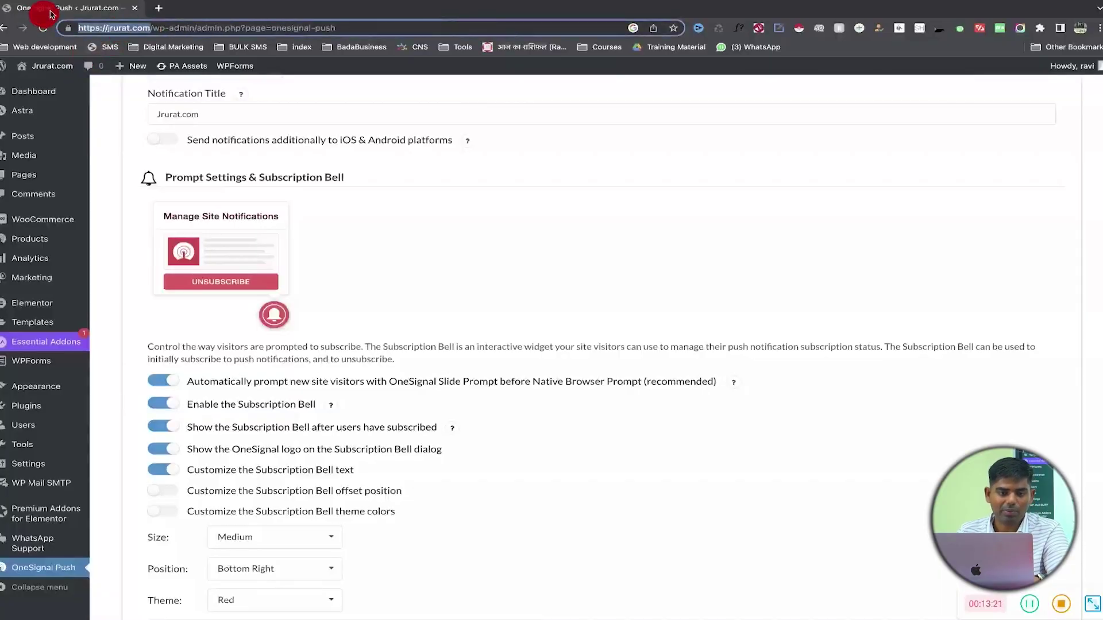
left_click(165, 7)
key("super+v")
key("Return")
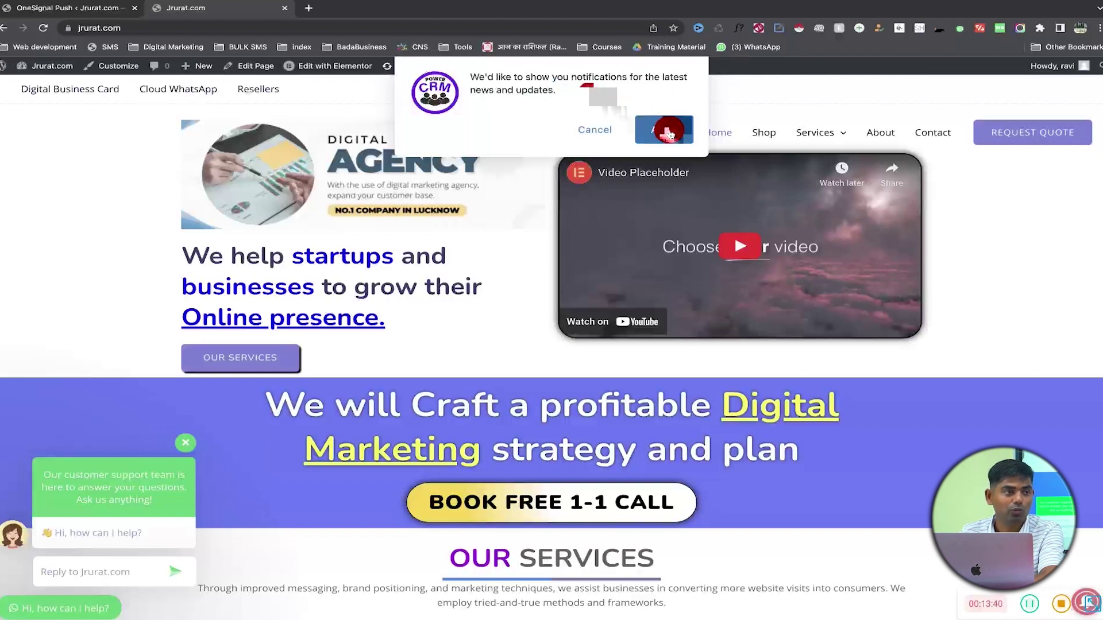
Allow push notifications in the subscription prompt on the jrurat.com home page
left_click(670, 134)
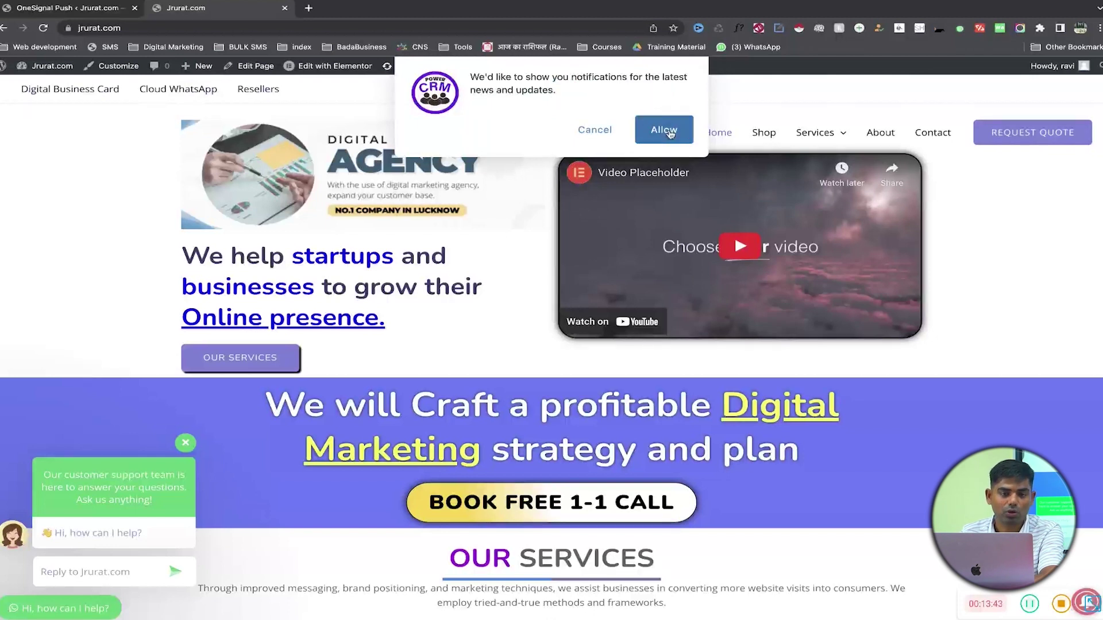
left_click(334, 24)
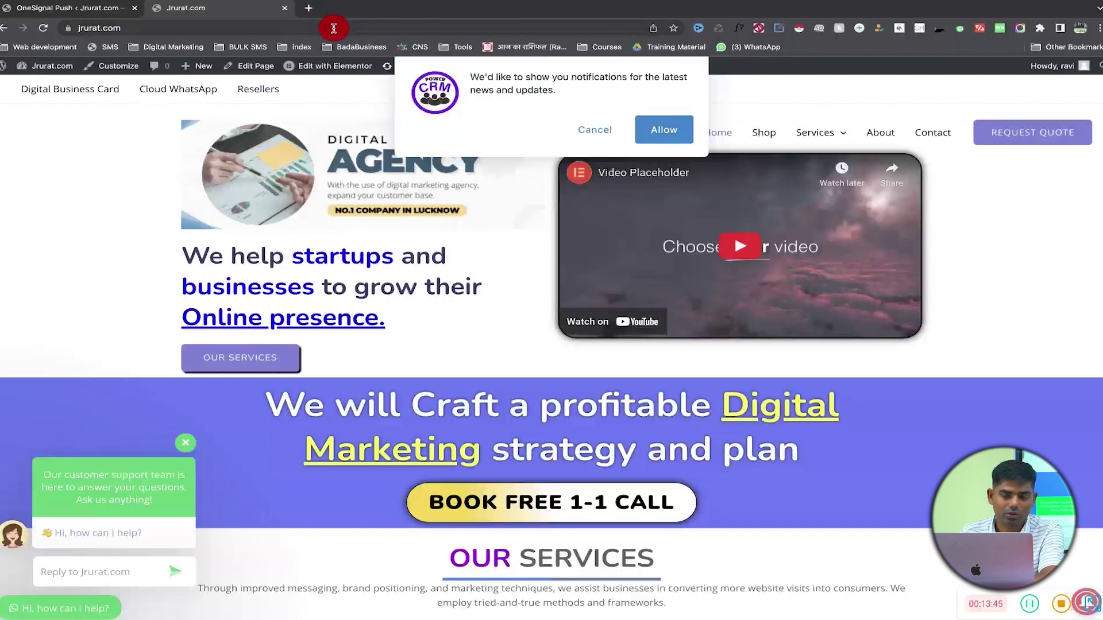
left_click(333, 28)
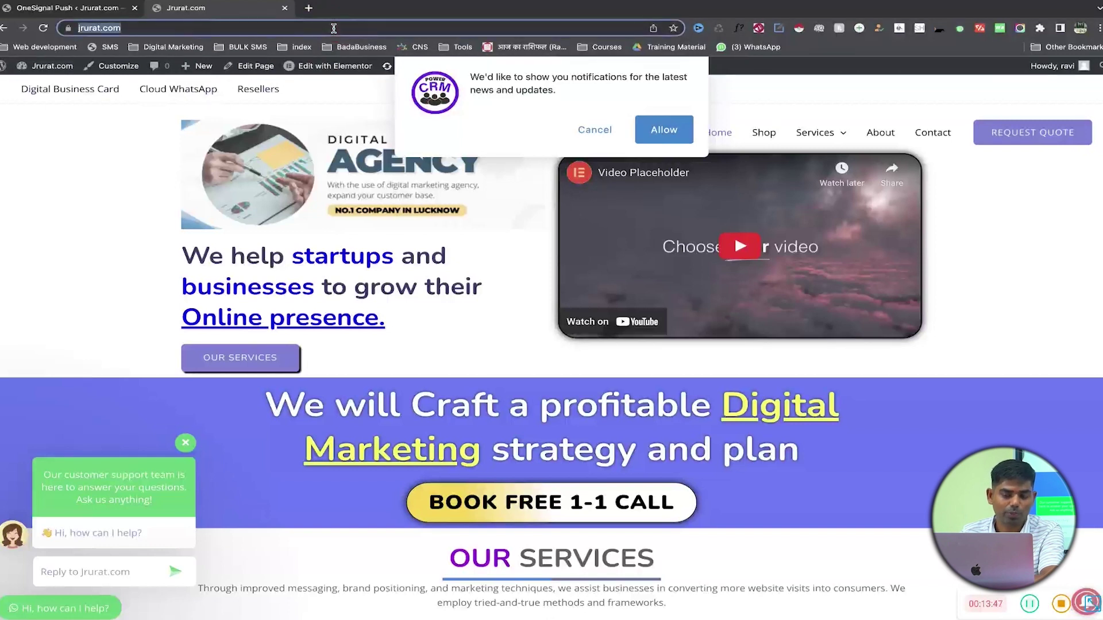
left_click(663, 131)
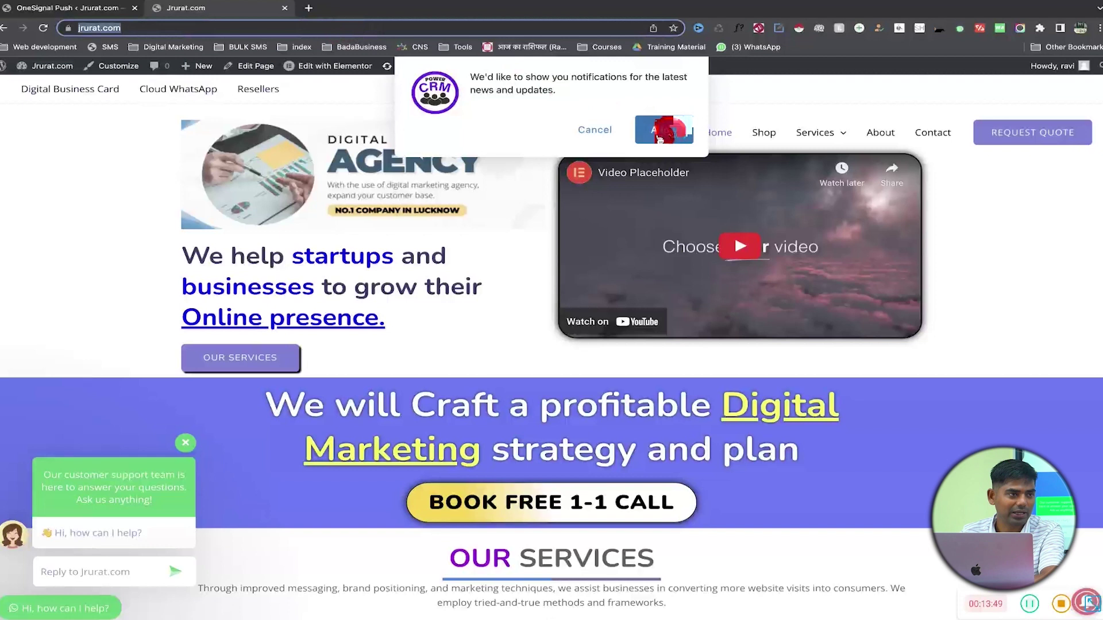
left_click(672, 134)
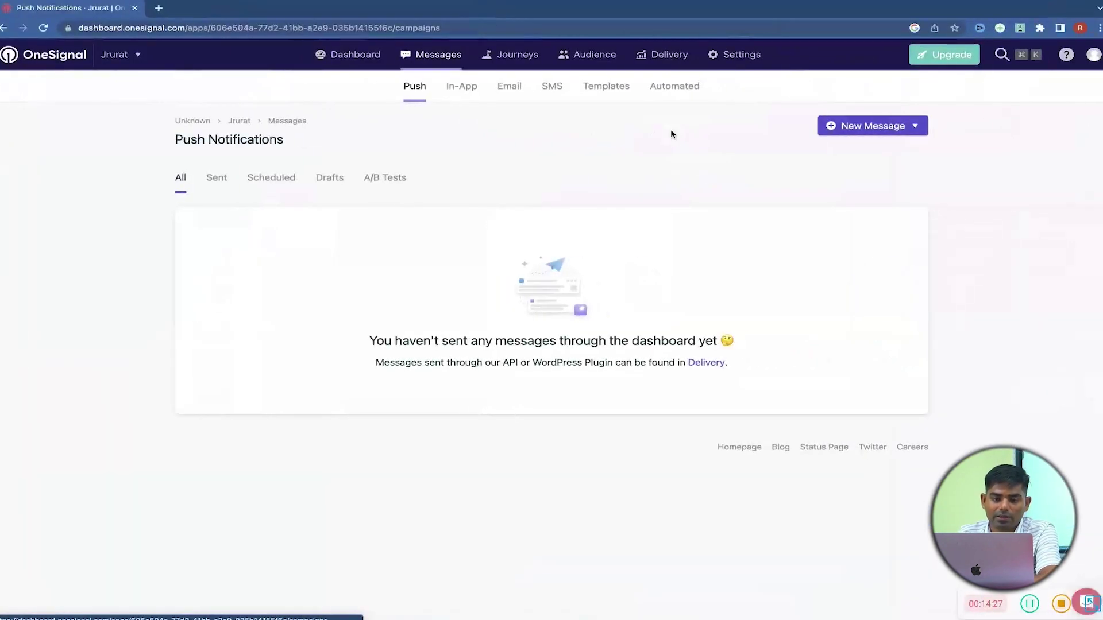
Return to the OneSignal app list, reload it to check Jrurat's subscriptions and open the Jrurat dashboard
mouse_move(671, 130)
left_mouse_down()
mouse_move(430, 129)
mouse_move(407, 94)
left_mouse_up()
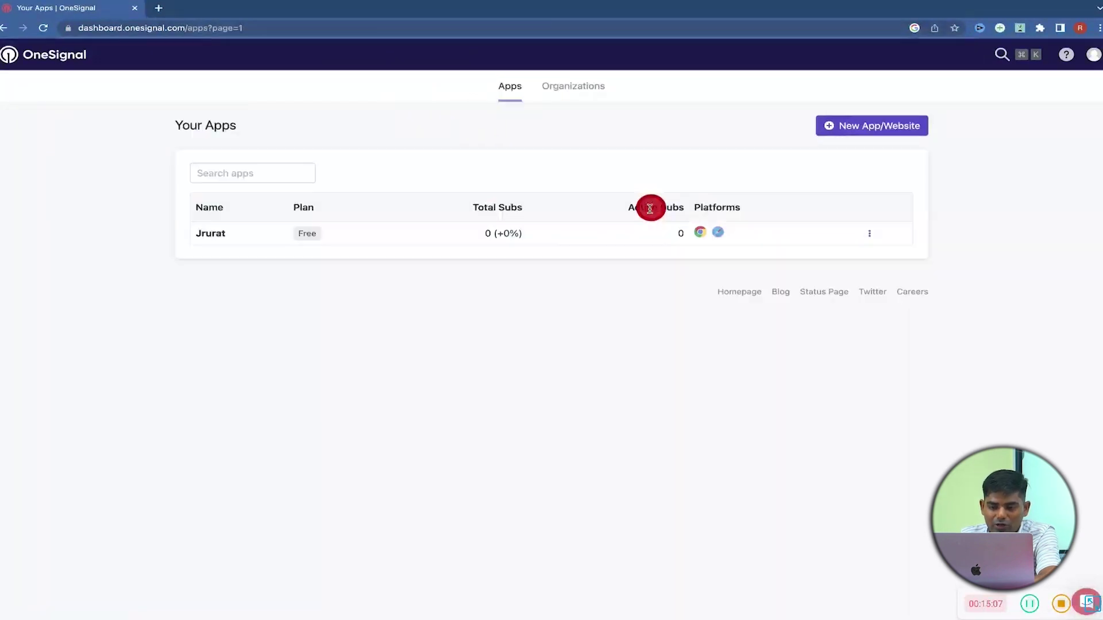
left_click(699, 232)
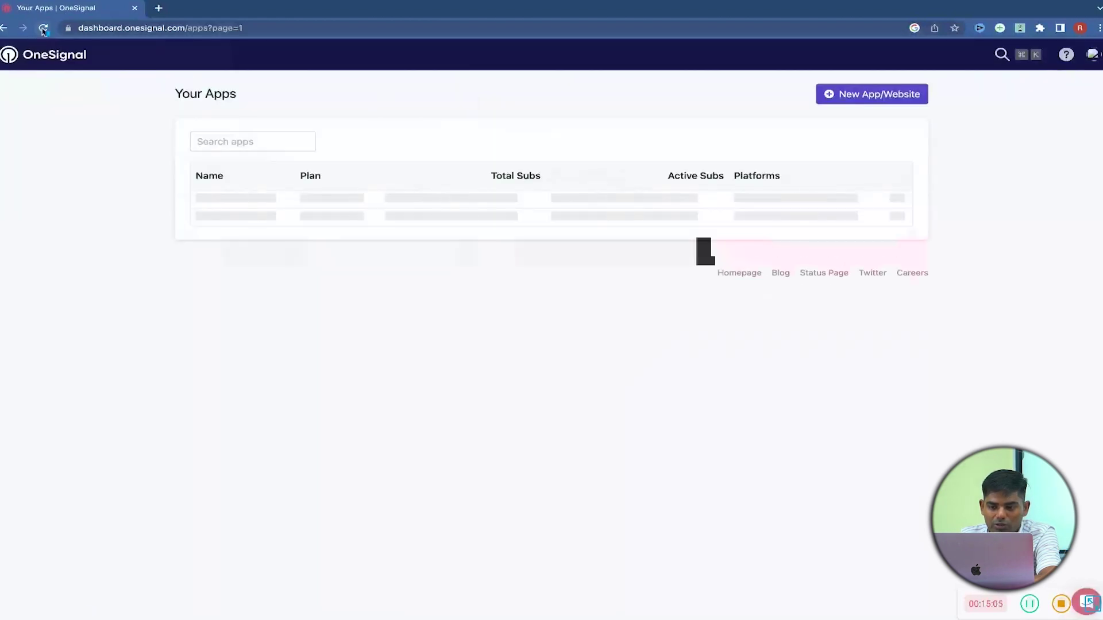
left_click(45, 28)
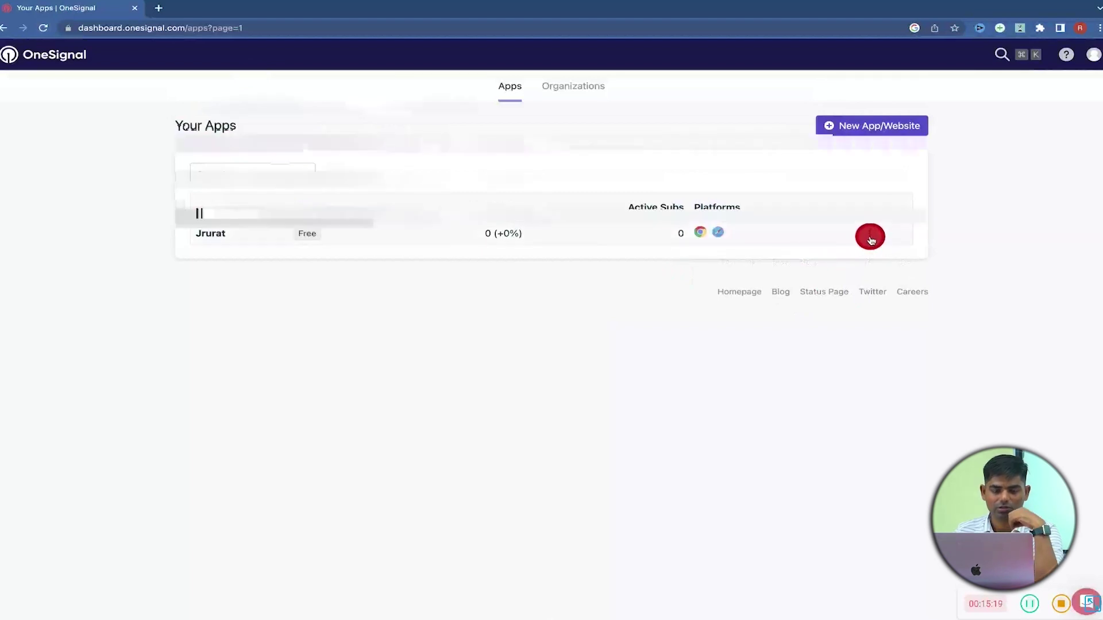
left_click(43, 28)
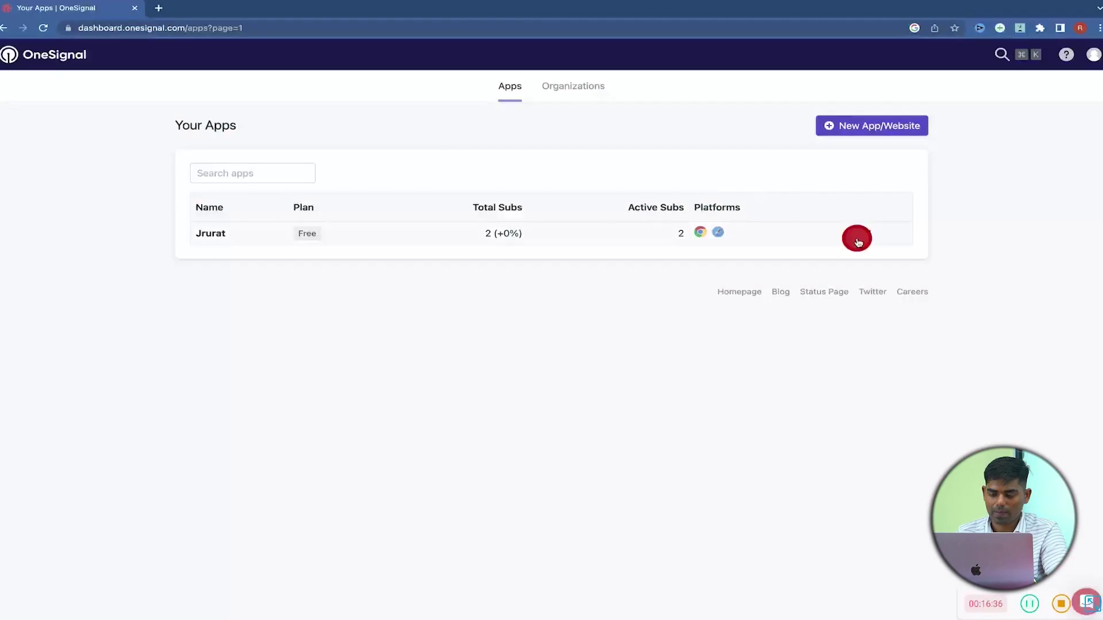
left_click(869, 234)
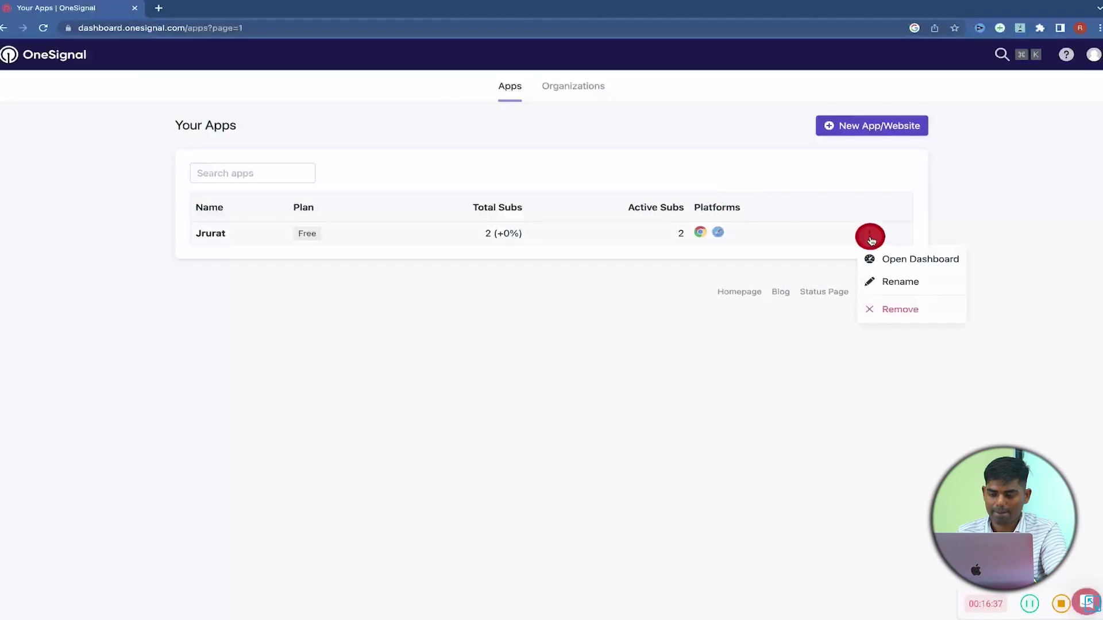
left_click(894, 259)
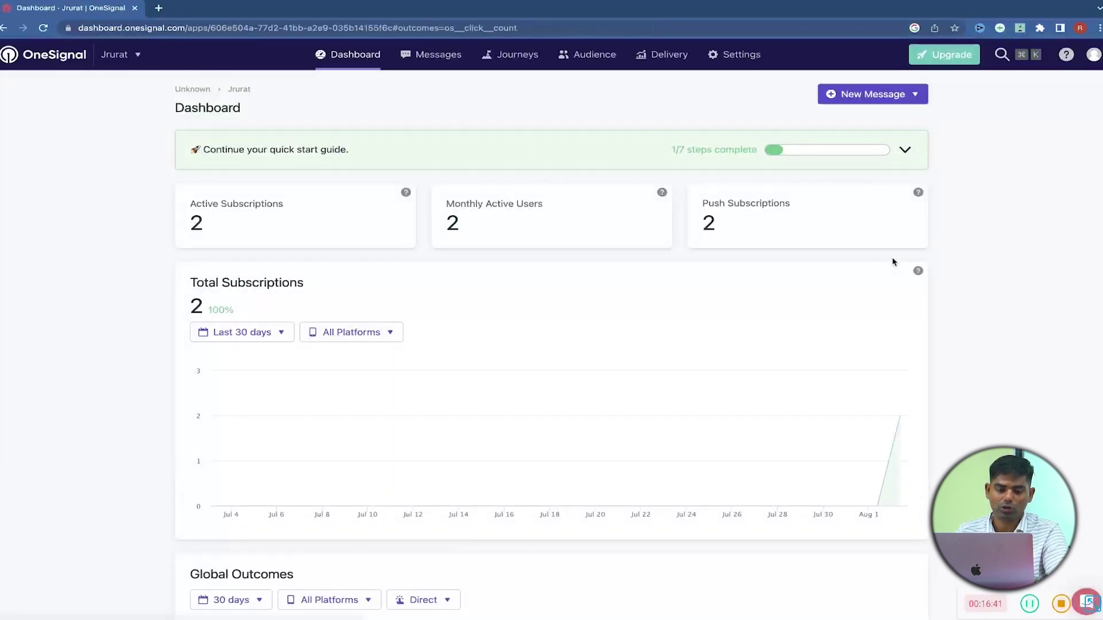
Examine the subscription figures, the Total Subscriptions chart and the Global Outcomes chart on the Jrurat dashboard
left_click(476, 289)
scroll(477, 289, "down", 1)
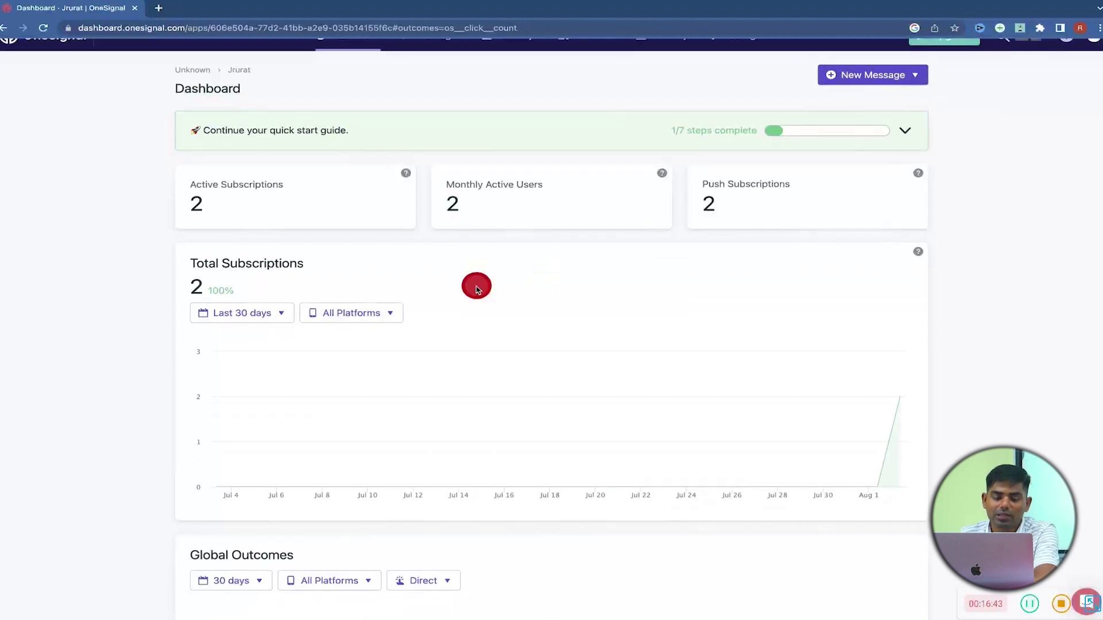
scroll(476, 290, "down", 10)
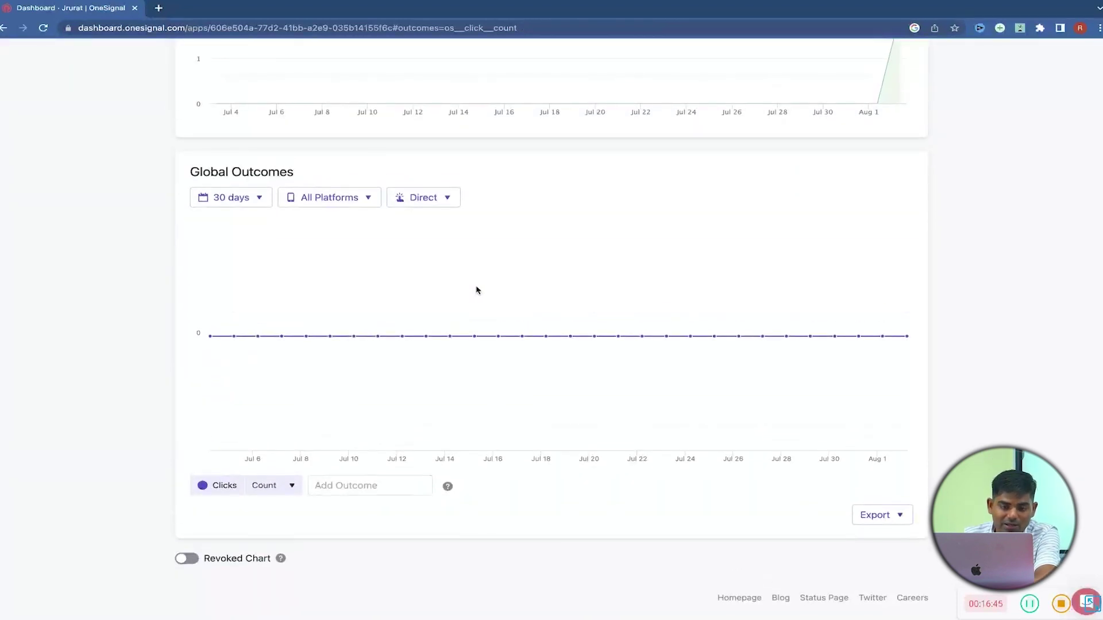
scroll(476, 290, "up", 10)
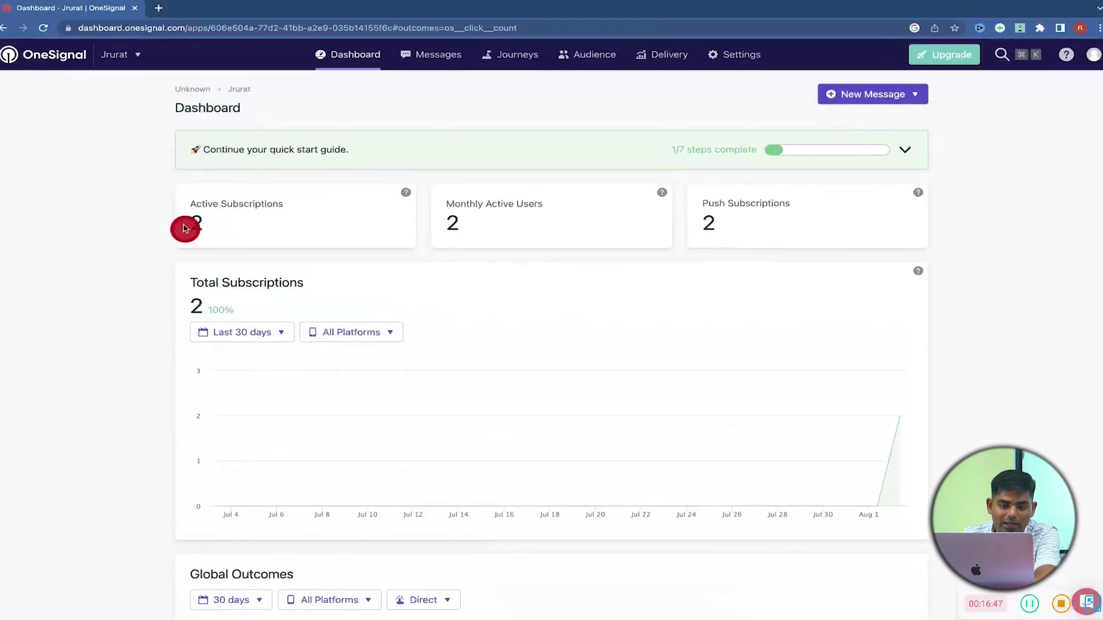
left_click_drag(192, 205, 586, 208)
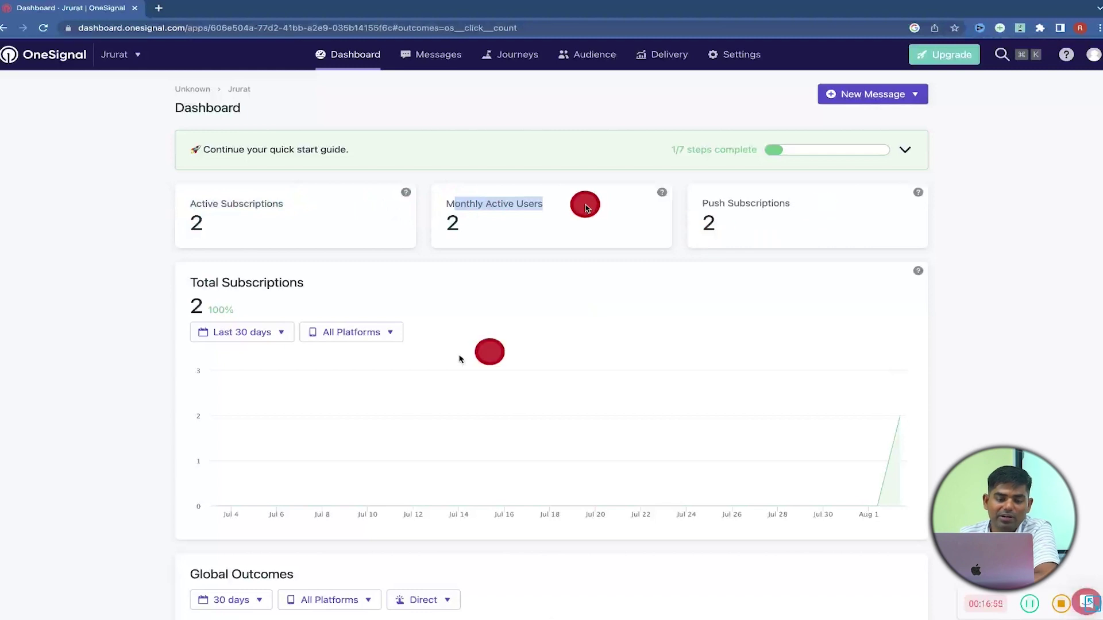
scroll(356, 367, "down", 3)
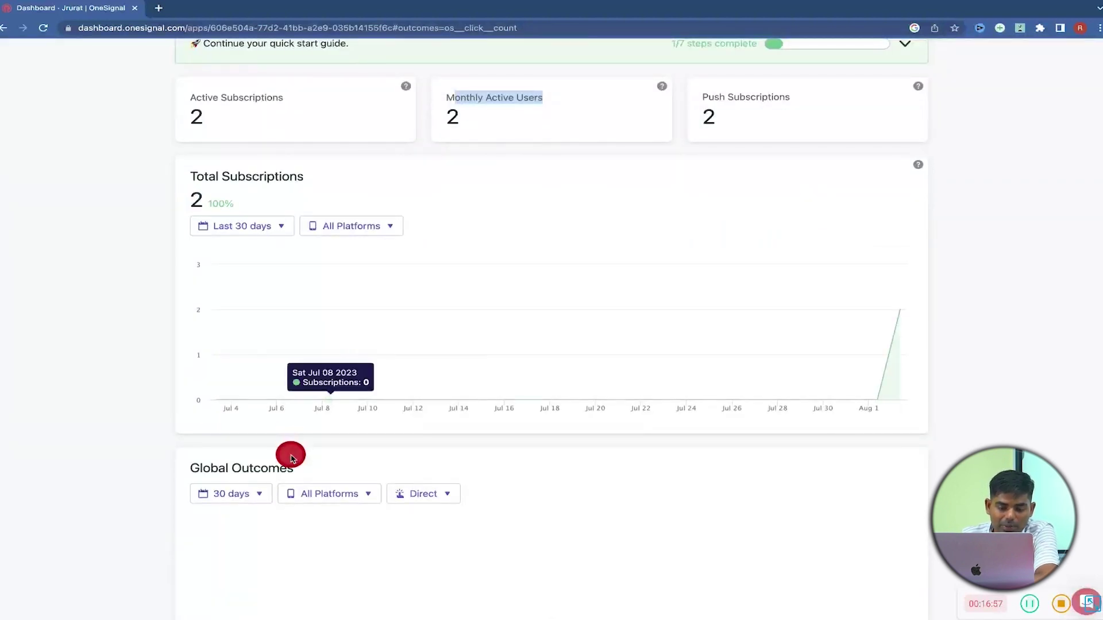
scroll(290, 454, "down", 8)
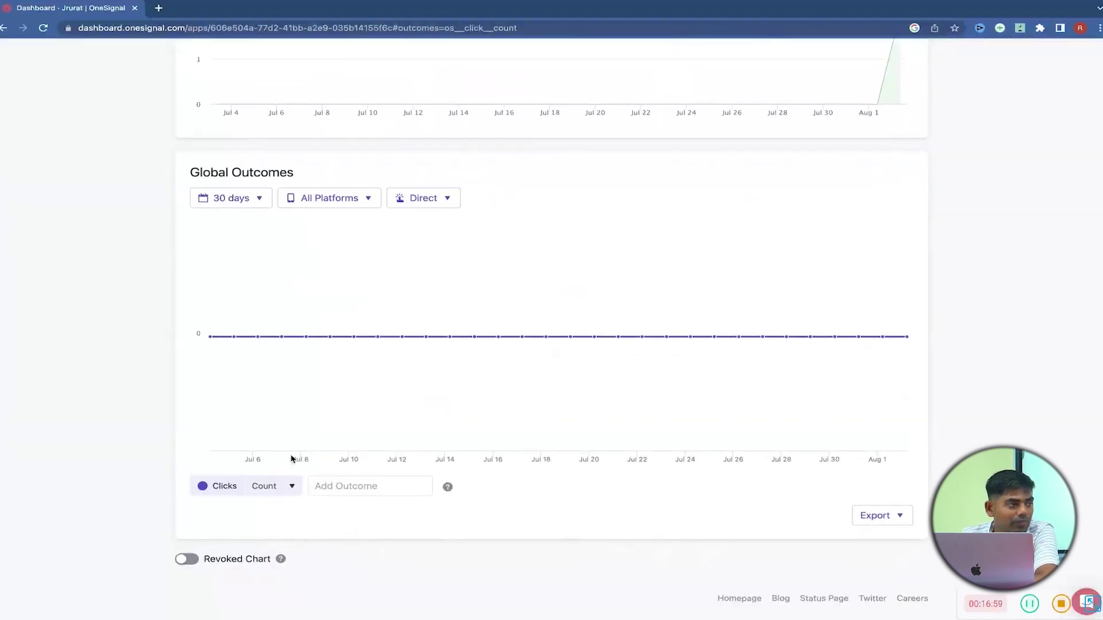
scroll(291, 460, "up", 10)
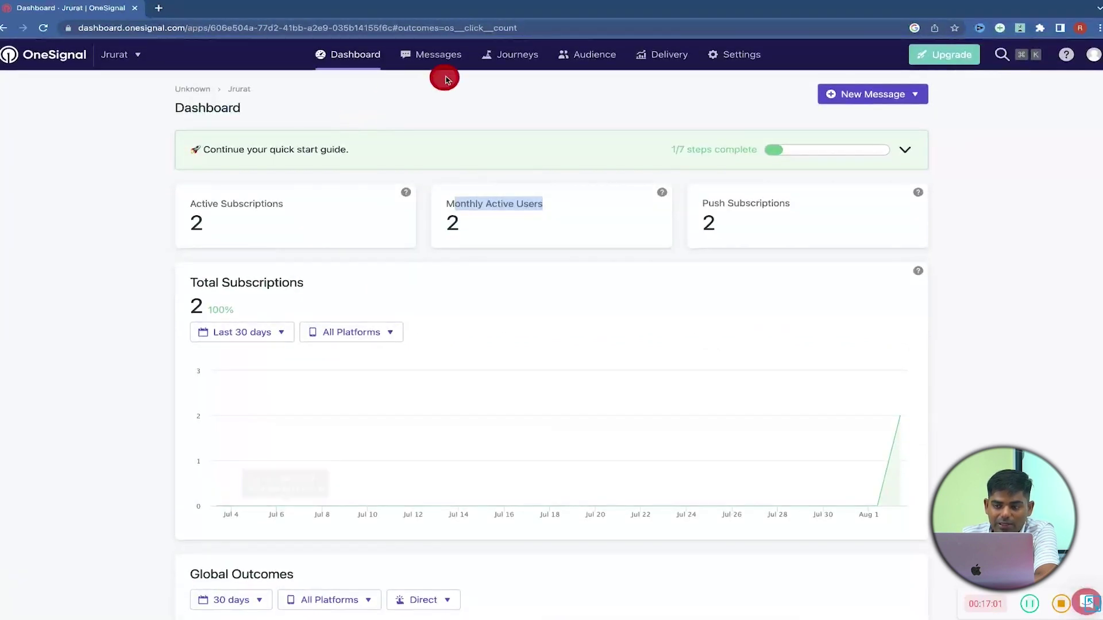
Create a new push notification with the message name "Welcome" and review its audience options and message fields
left_click(892, 93)
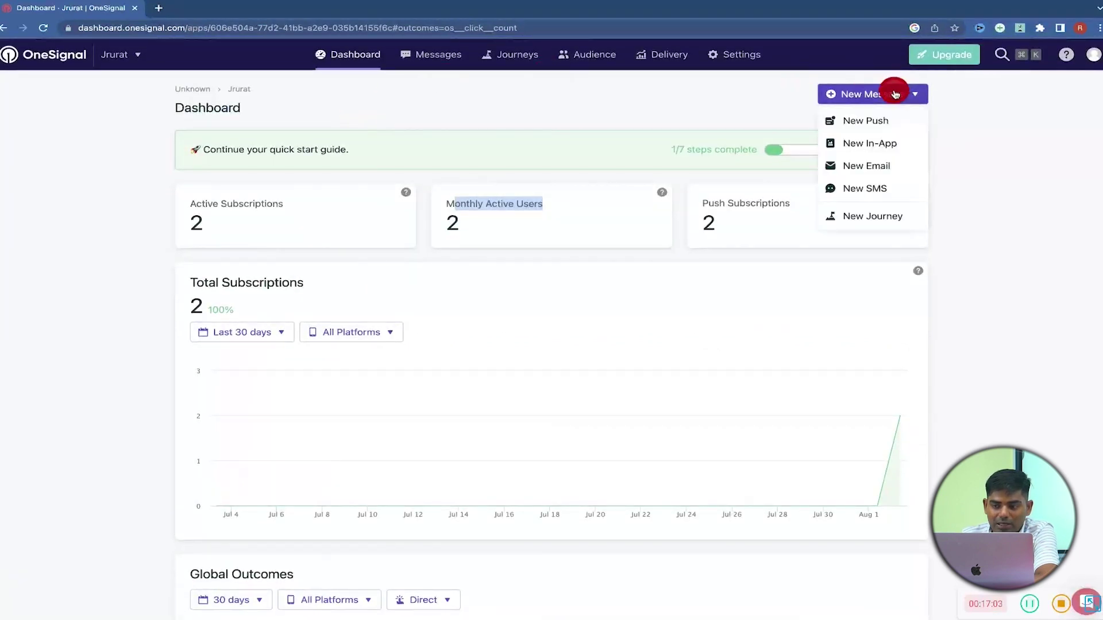
left_click(880, 121)
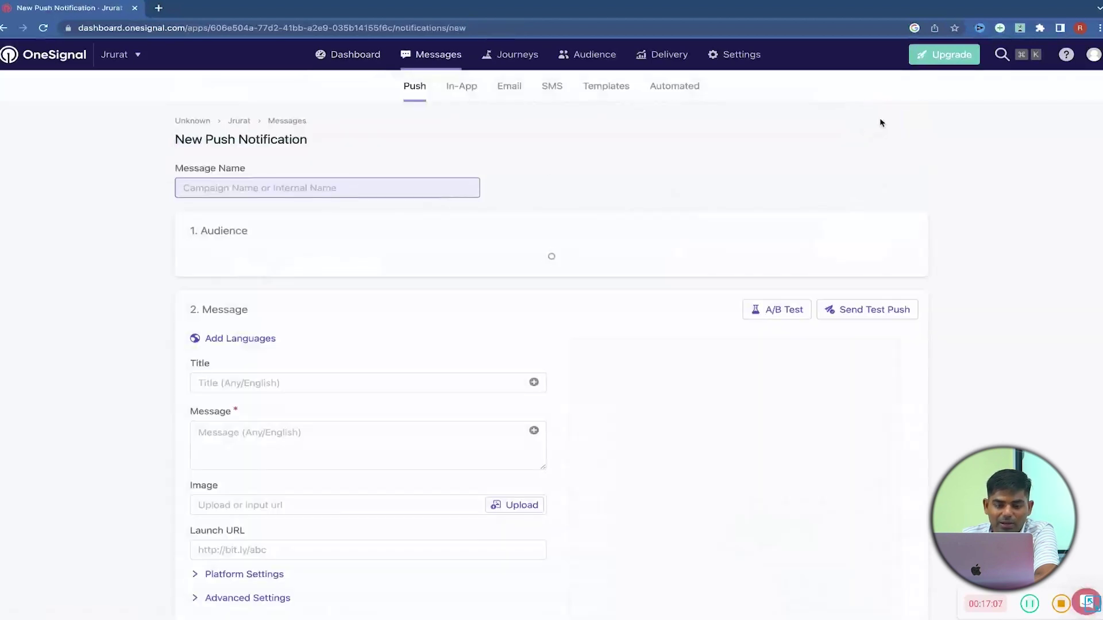
left_click(206, 340)
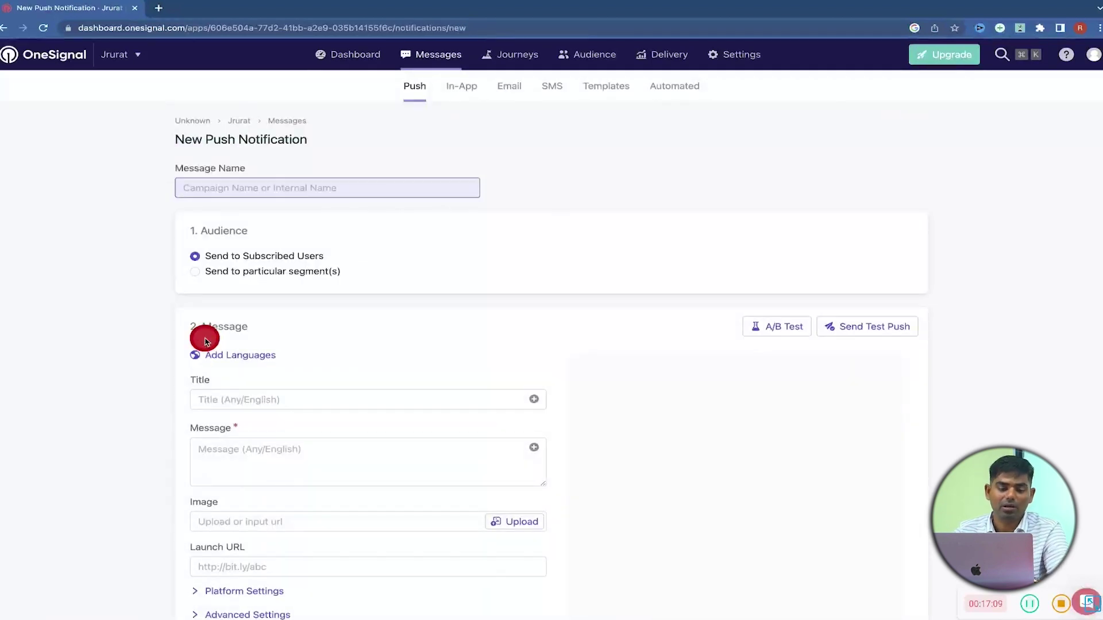
scroll(206, 341, "down", 1)
left_click(347, 161)
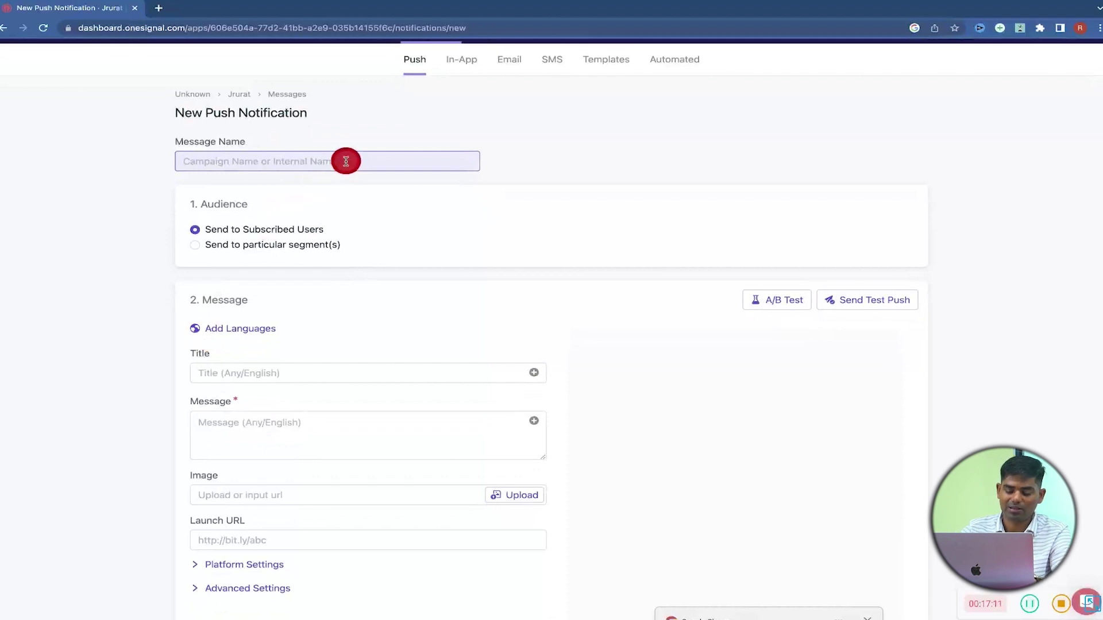
type("Welcome")
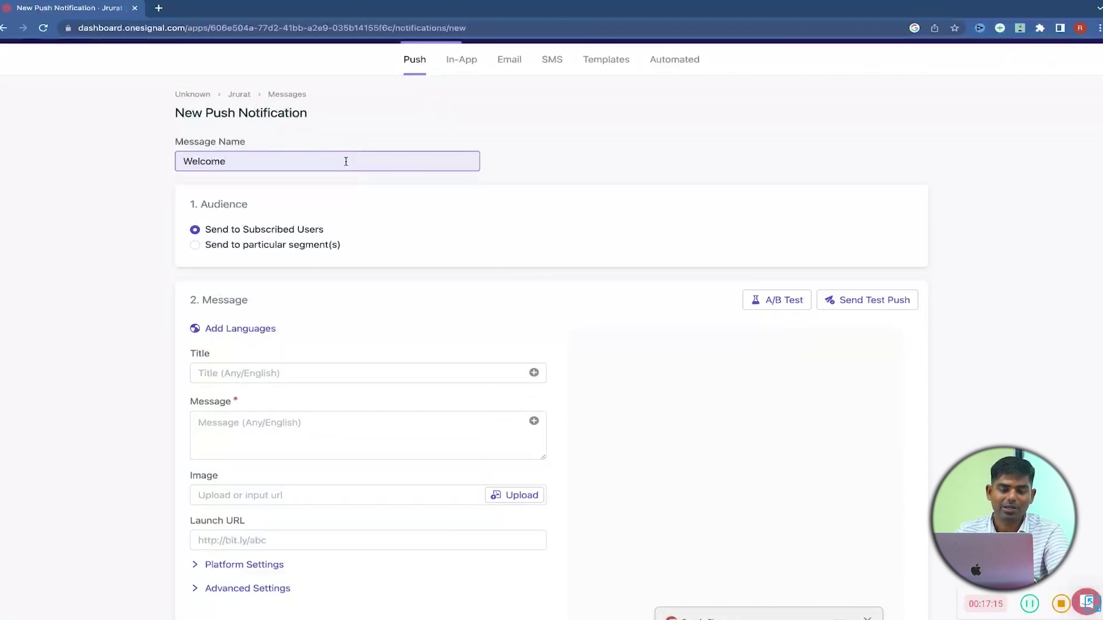
scroll(346, 161, "down", 2)
left_click_drag(320, 167, 346, 185)
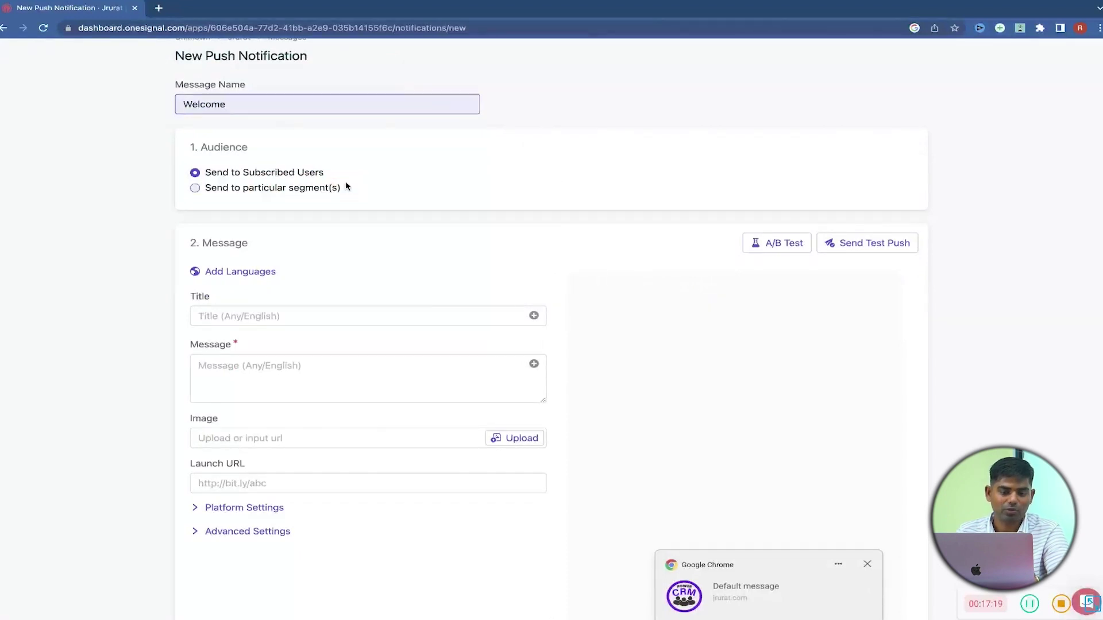
scroll(347, 186, "down", 4)
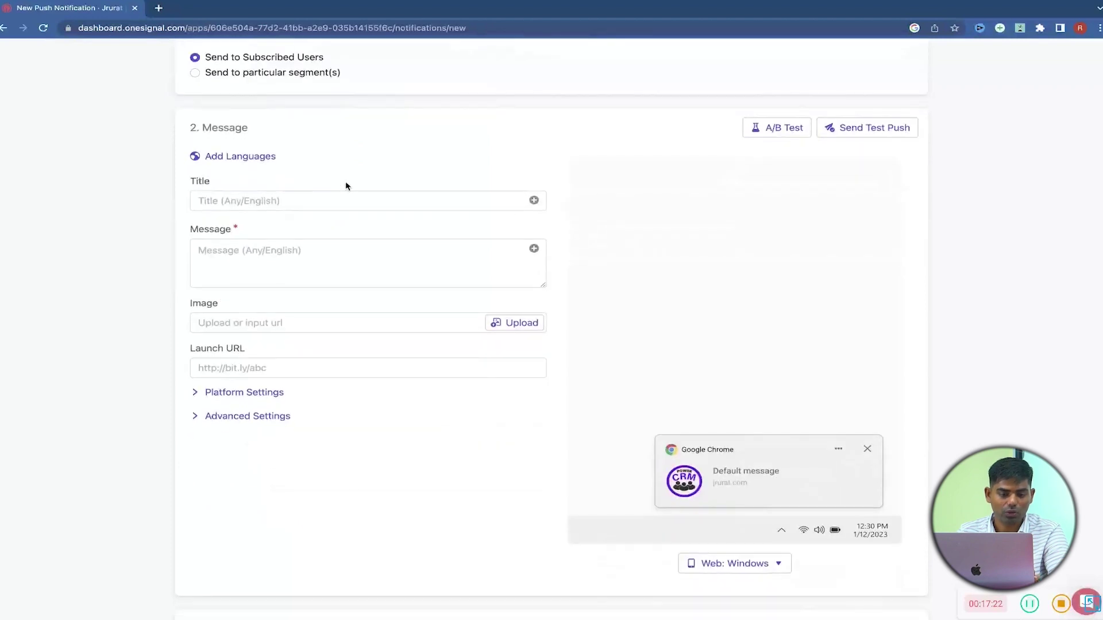
Set the notification title to "Subscribe to Our Youtube Channel" and the message to "Get Latest offers, videos, and updates"
left_click(301, 198)
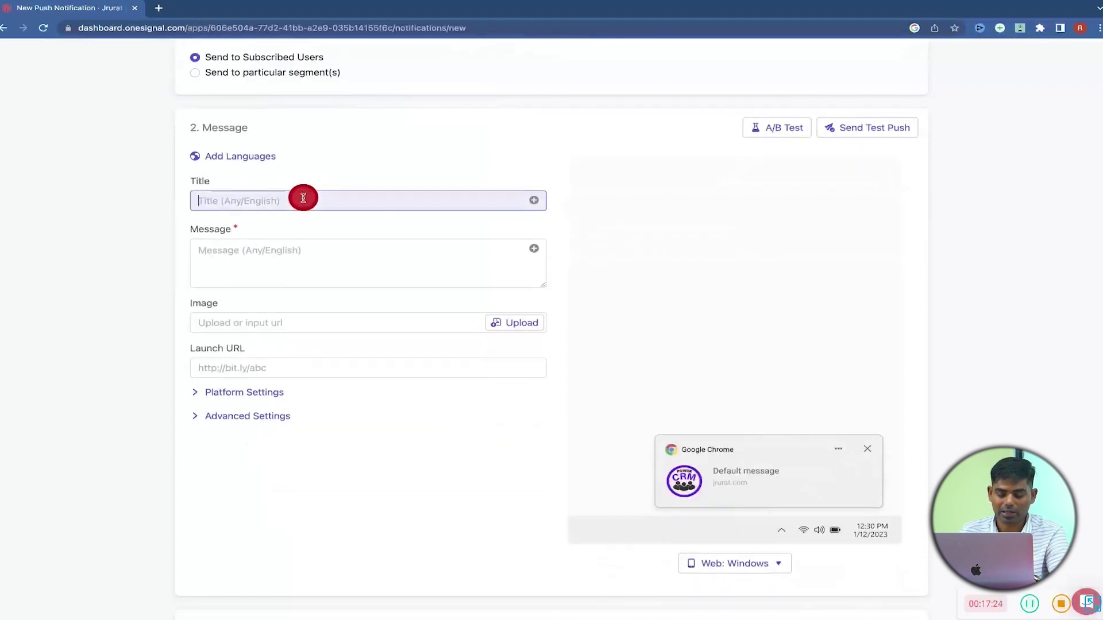
type("Su")
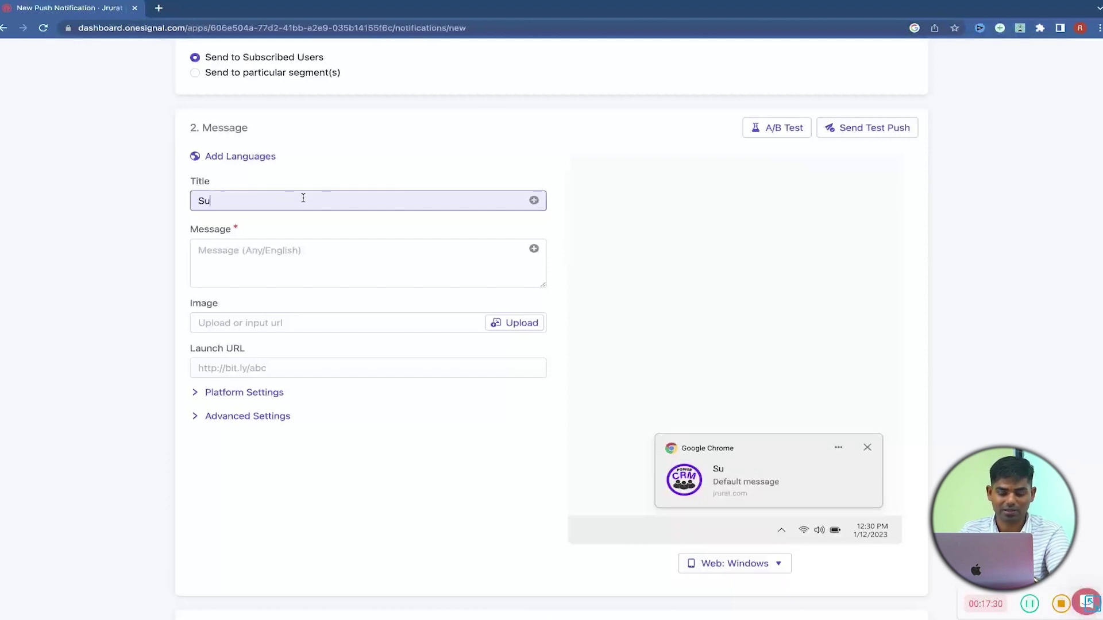
type("bscribe to O")
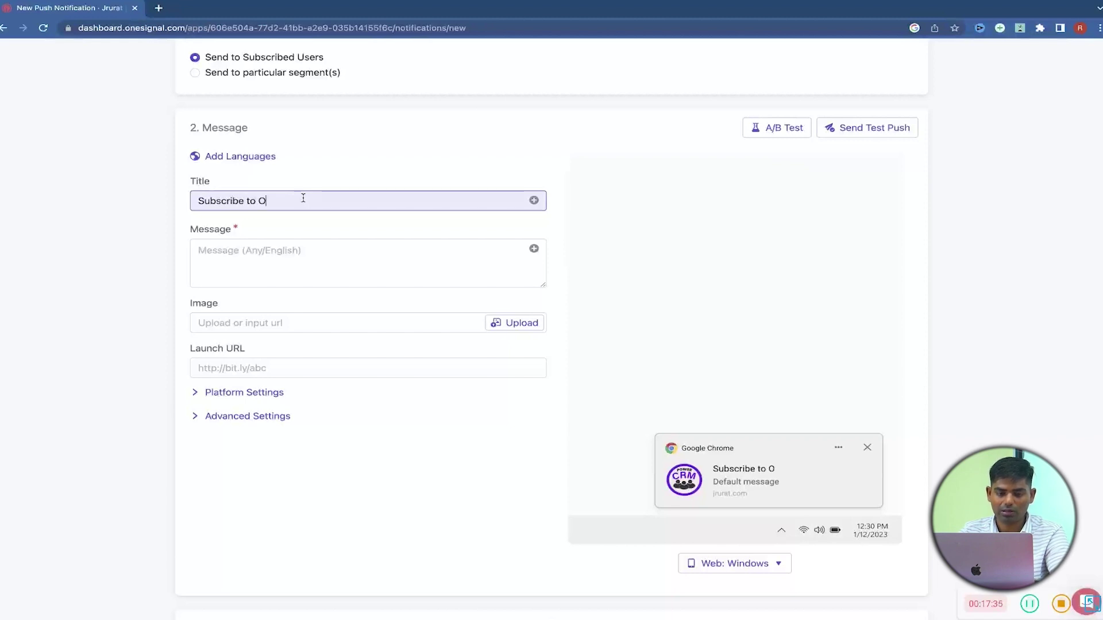
type("ur Youtube Channel")
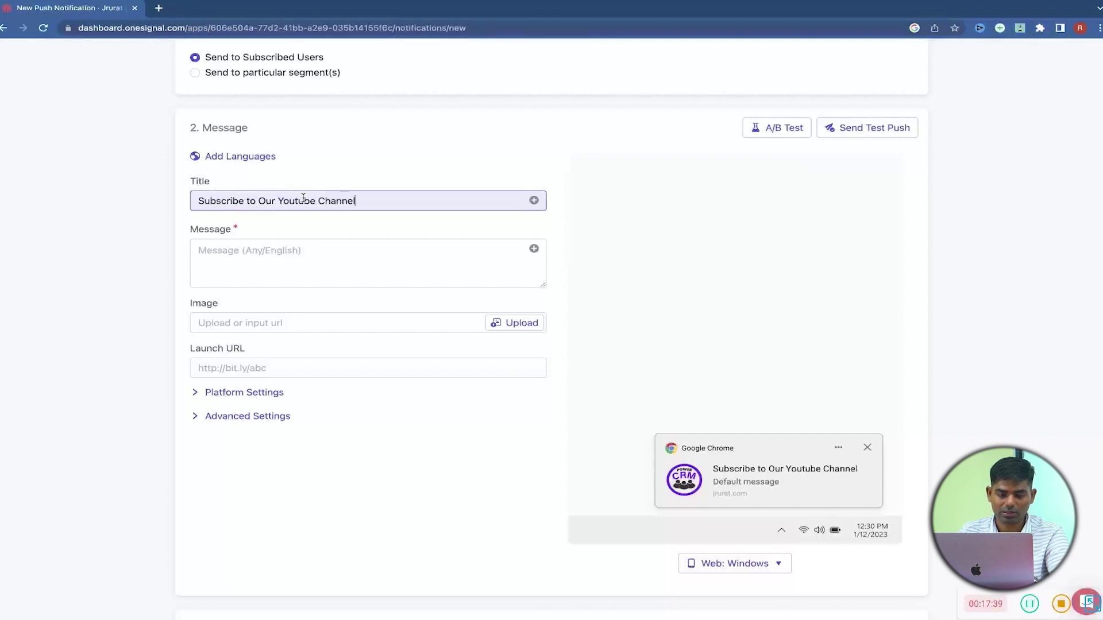
left_click(325, 254)
type("Get Latest offers,")
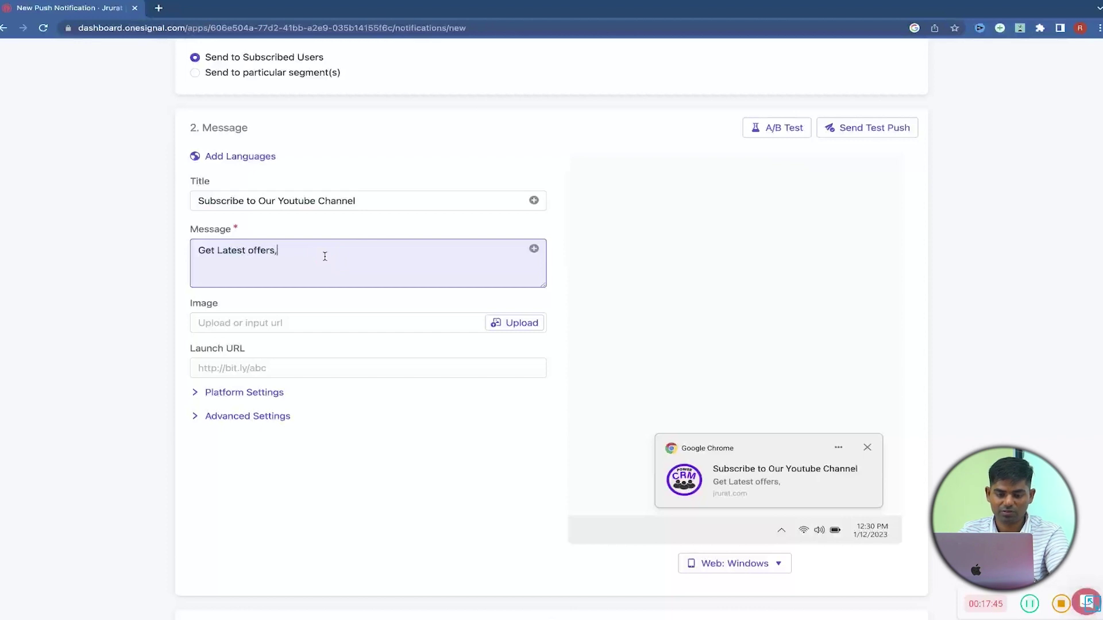
type(" videos, and updates")
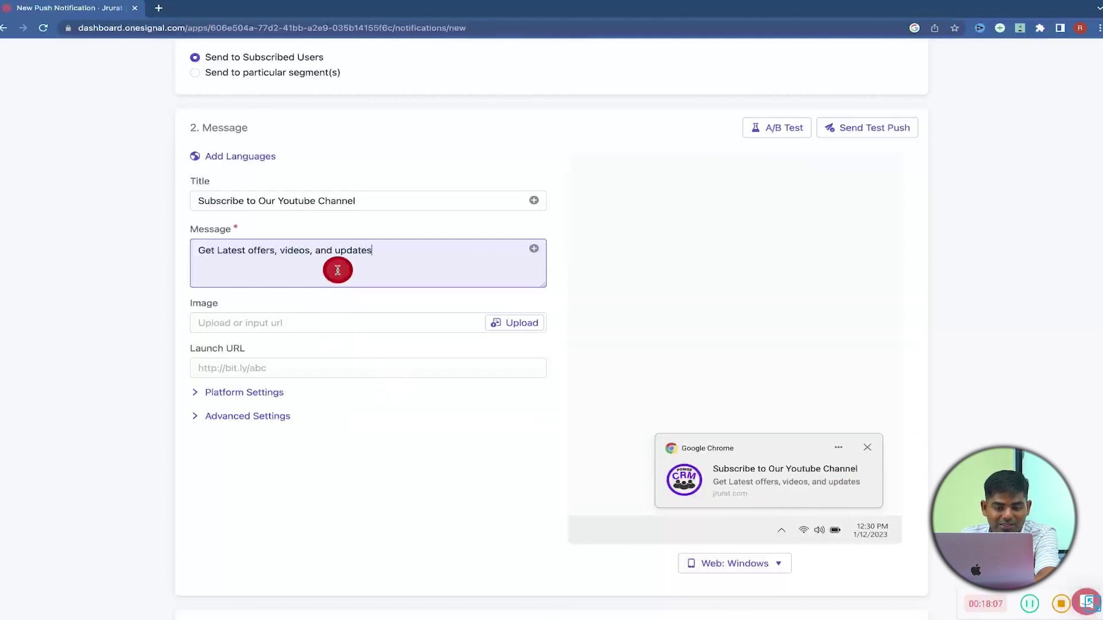
left_click(322, 322)
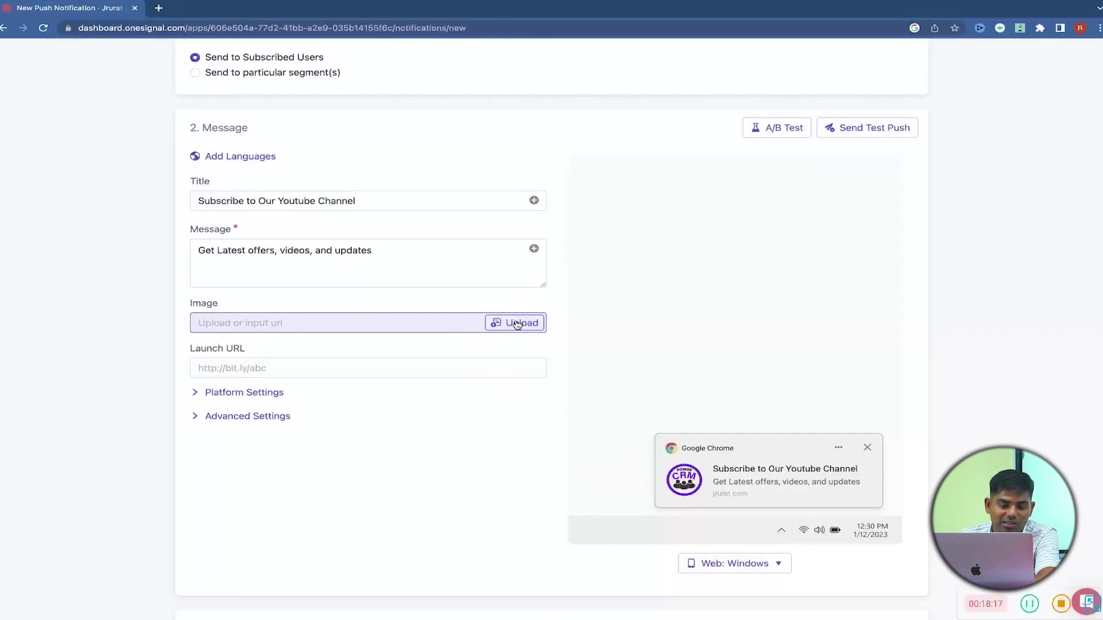
Open the YouTube home page in a new browser tab to find the address for the Launch URL
left_click(265, 368)
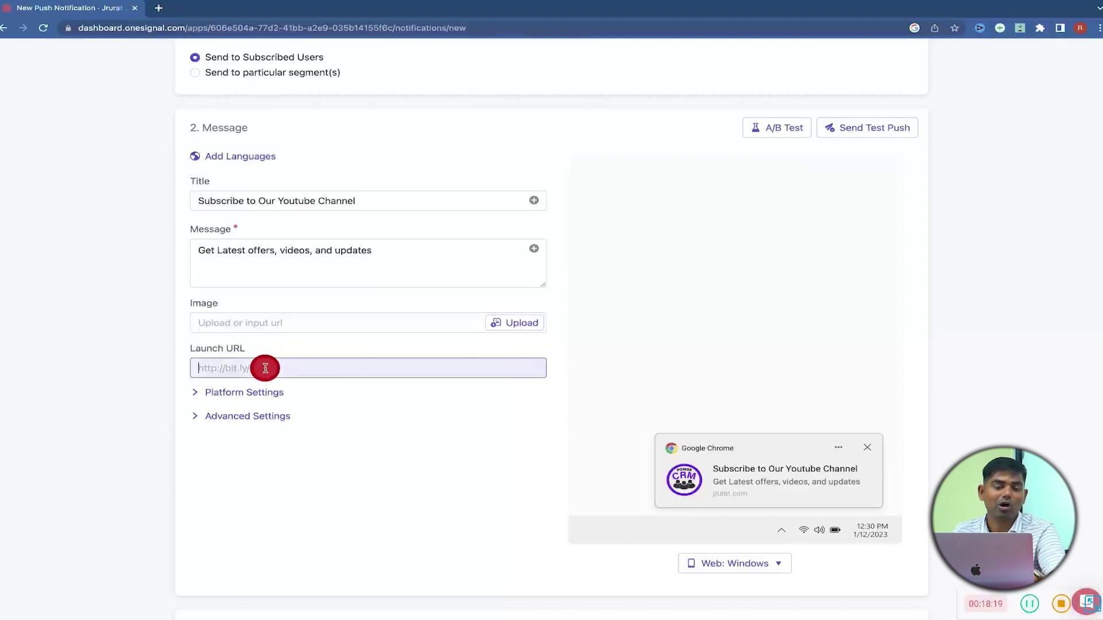
left_click(158, 10)
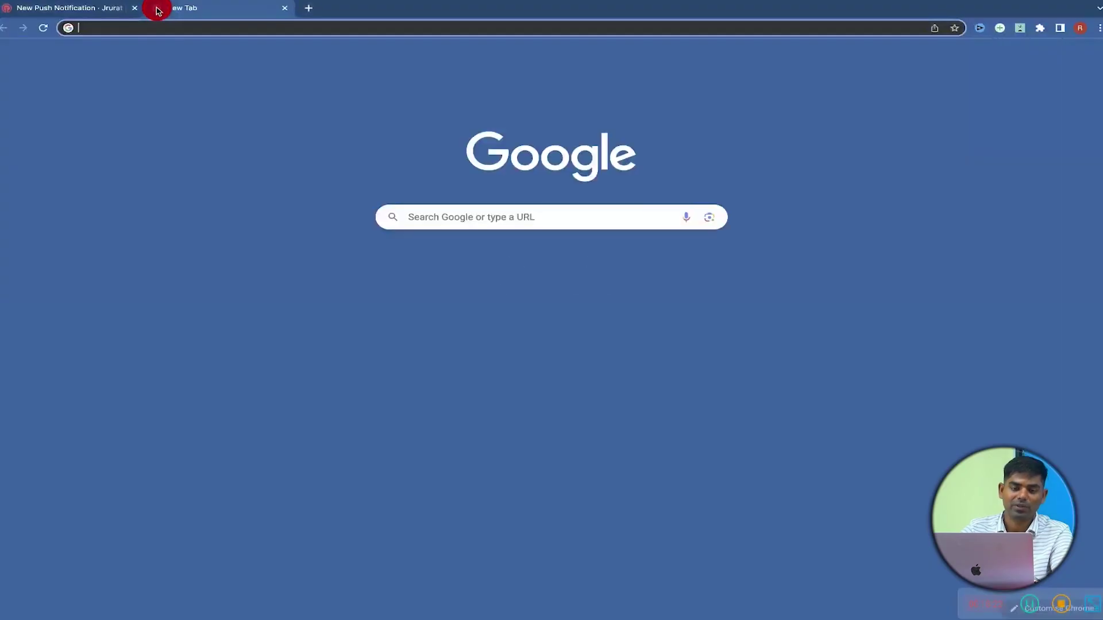
type("yout")
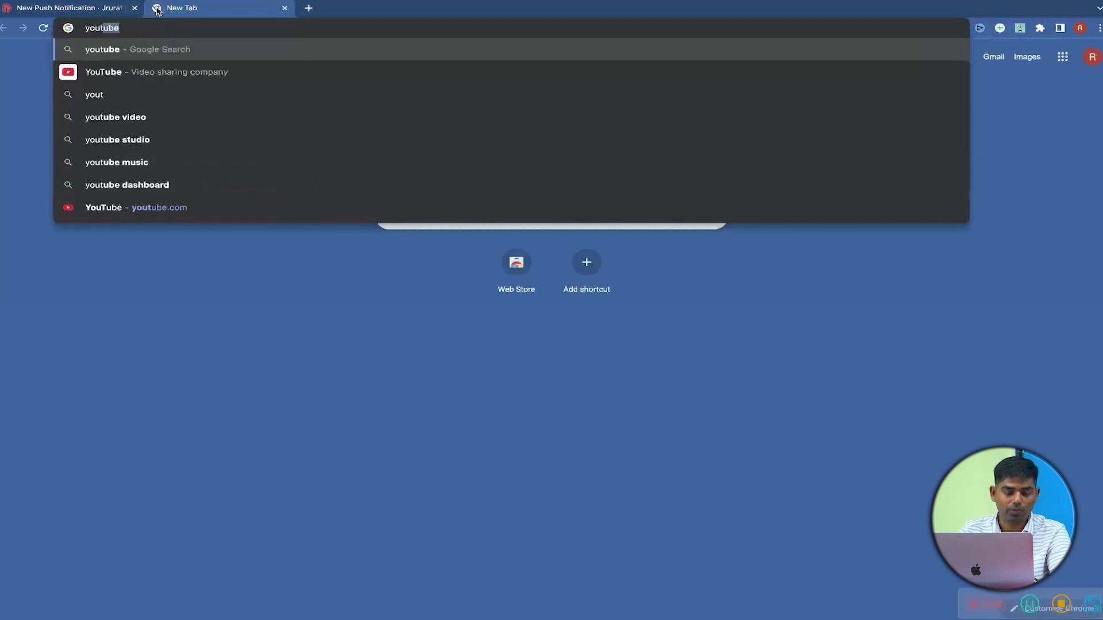
key("Down")
key("Return")
left_click(164, 138)
left_click(158, 180)
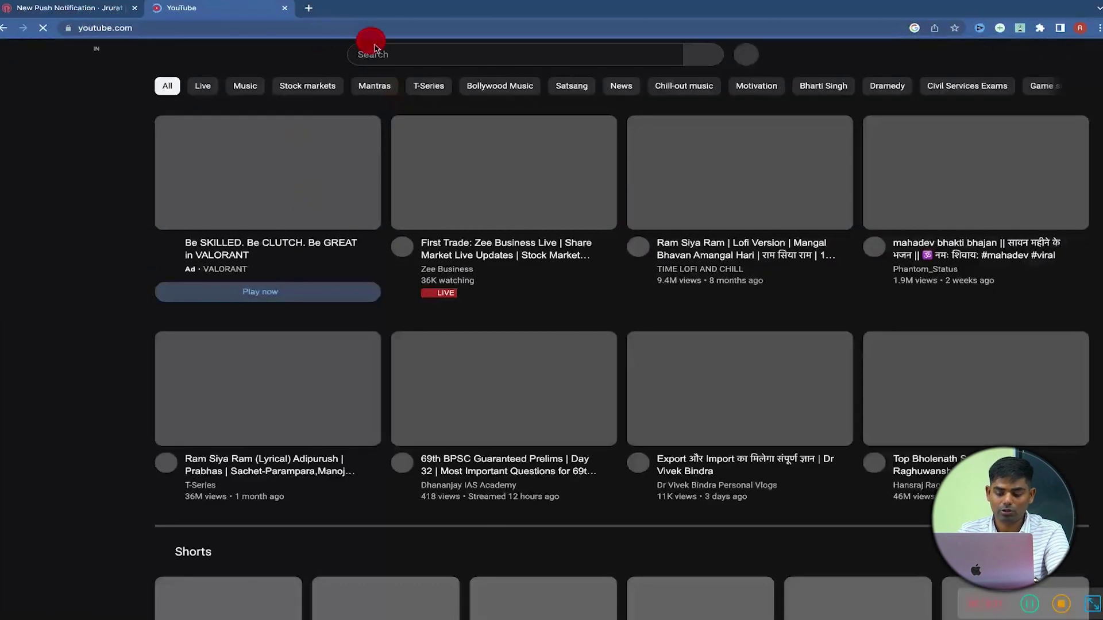
Search YouTube for "pretutorials" and open the PreTutorials channel page
left_click(384, 55)
type("pre")
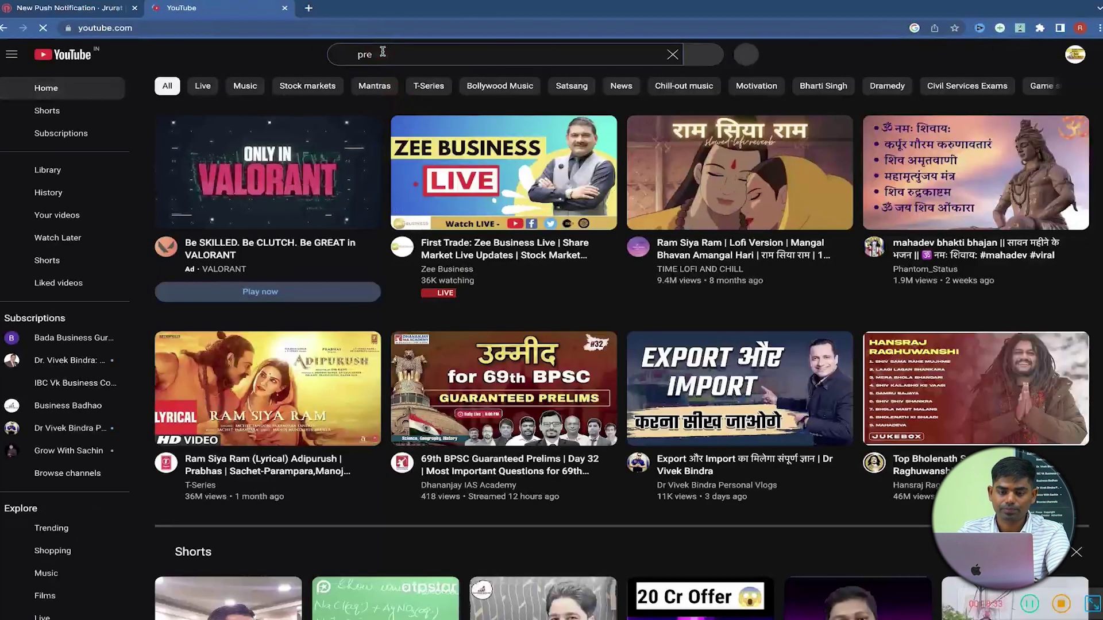
type("p")
key("BackSpace")
type("t")
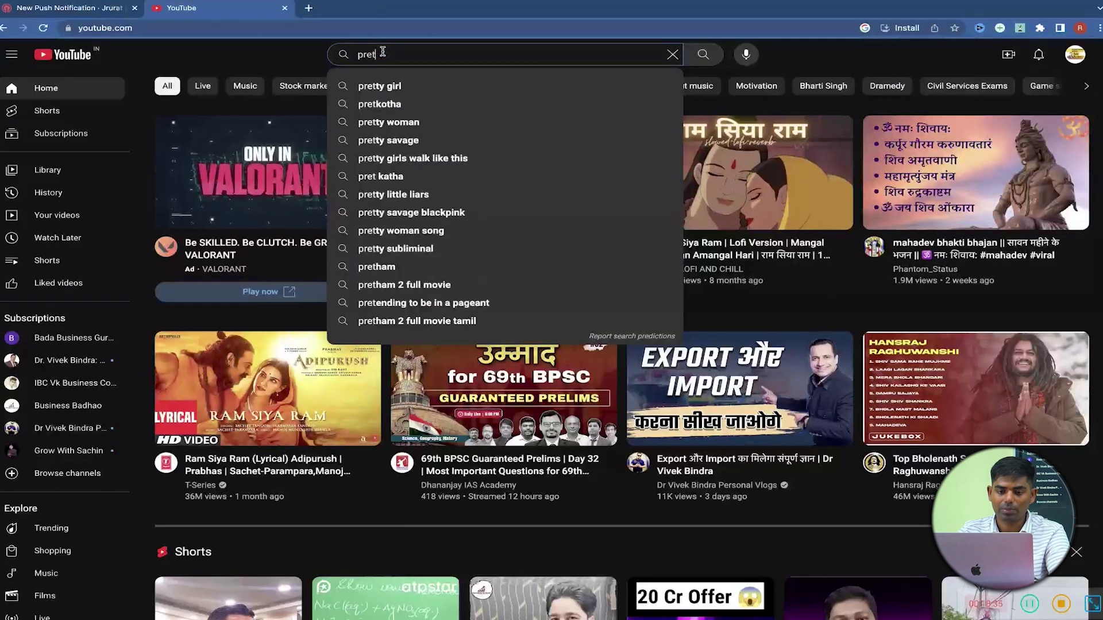
type("utorials")
key("Return")
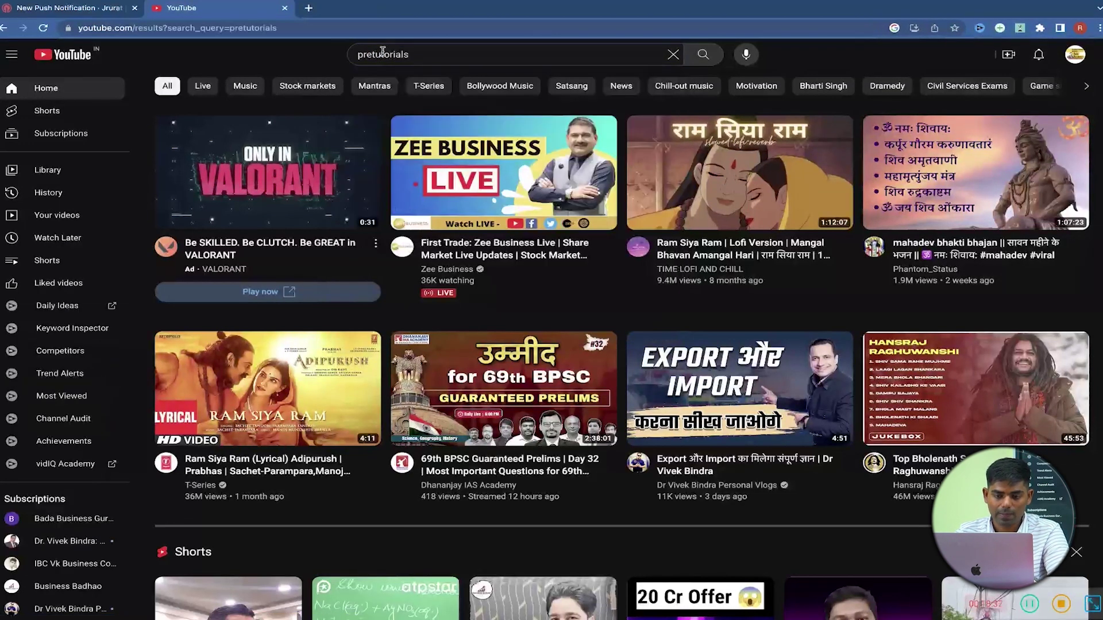
left_click(533, 377)
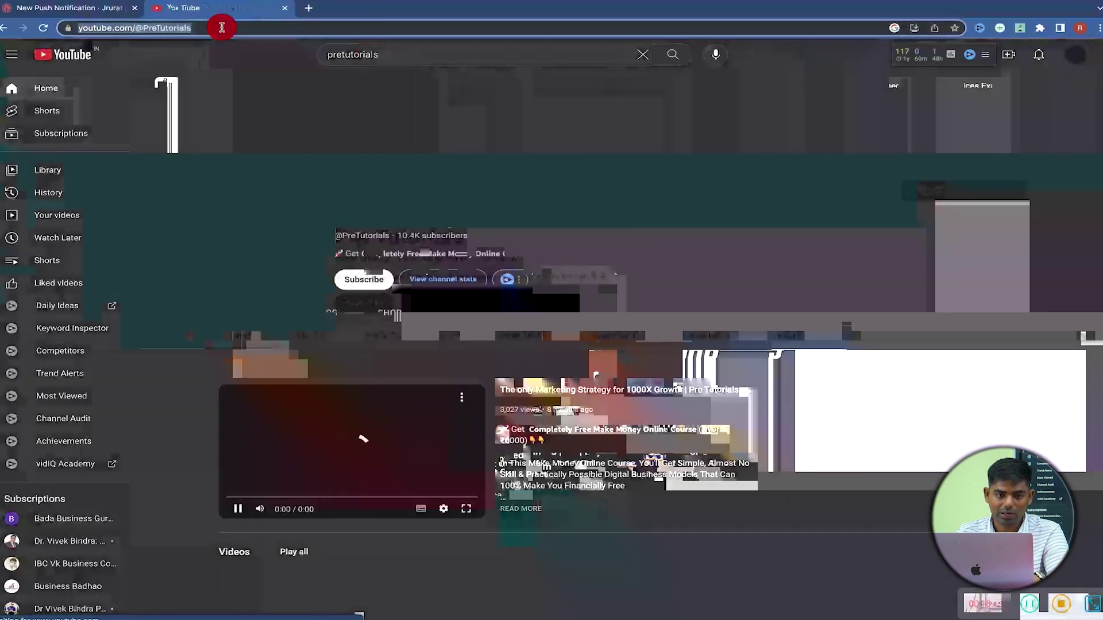
left_click(222, 27)
key("super+c")
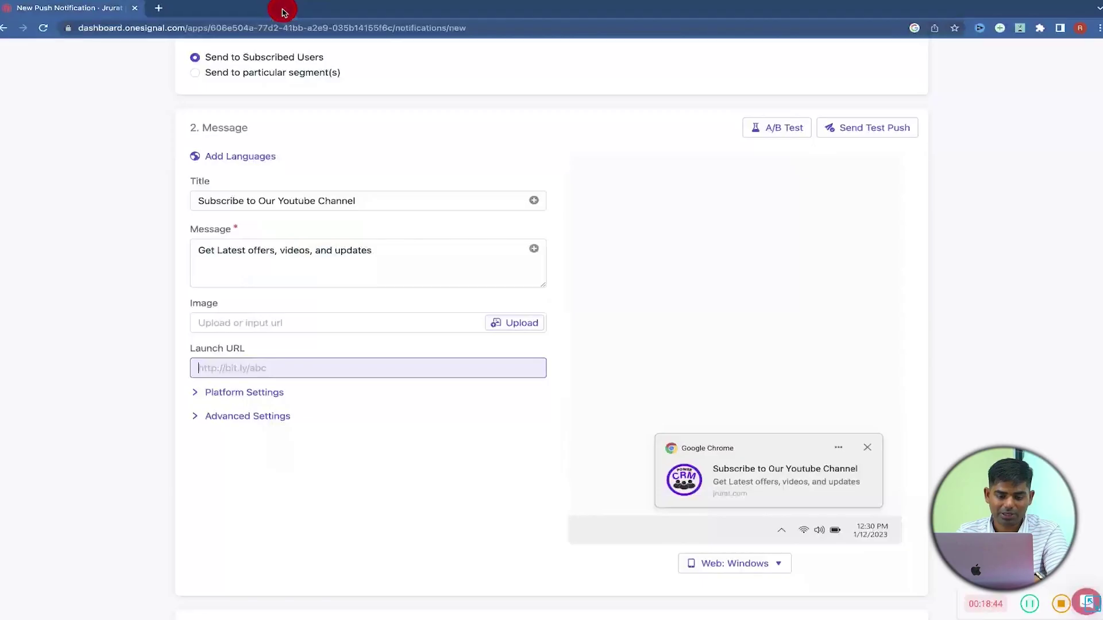
left_click(283, 9)
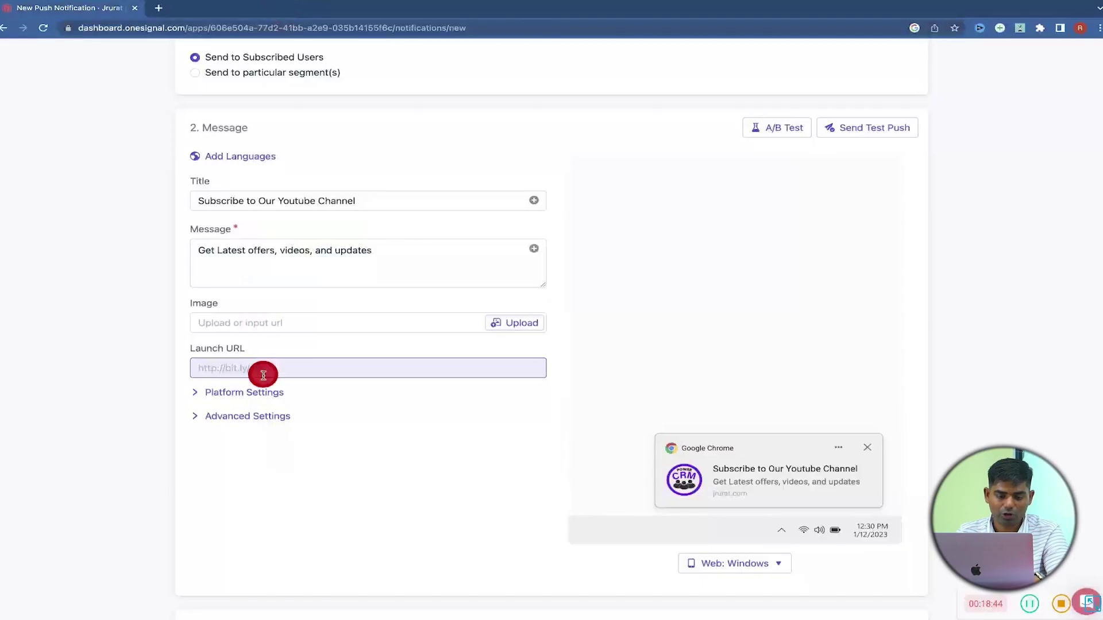
key("super+v")
Expand Platform Settings and examine the Google Chrome, Safari, Edge and Mozilla Firefox options with their icon, image and badge fields
scroll(273, 357, "down", 2)
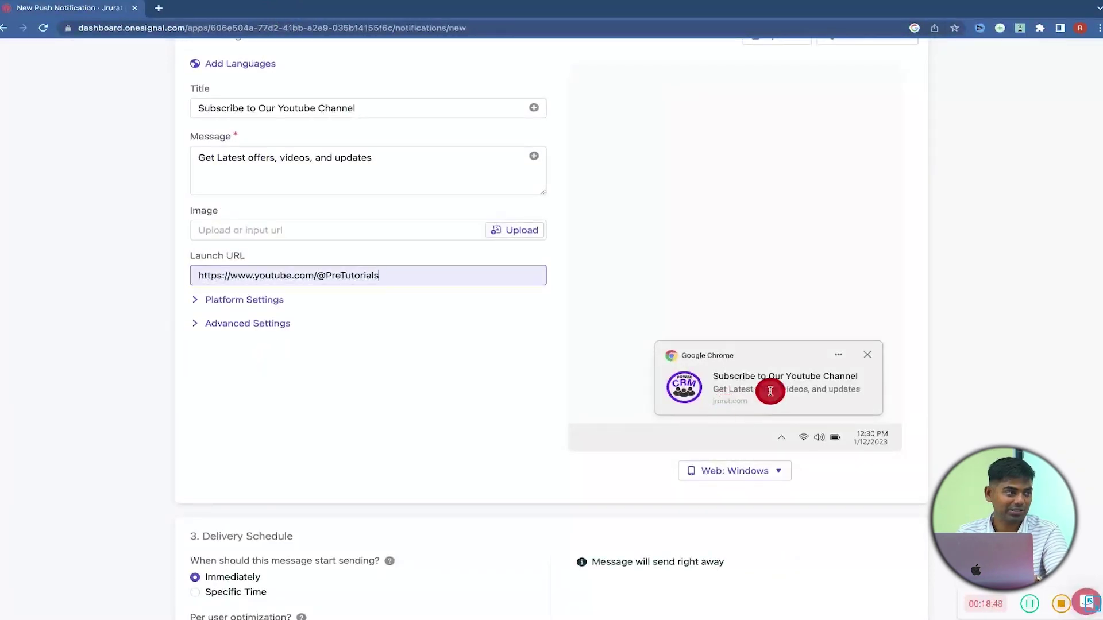
left_click(197, 301)
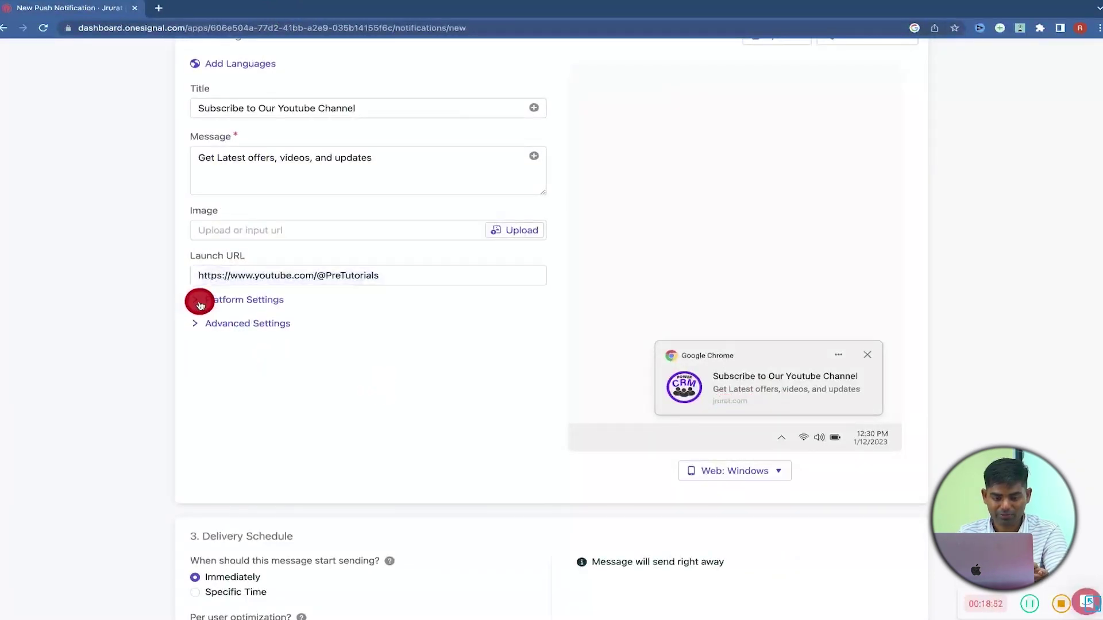
scroll(199, 304, "down", 3)
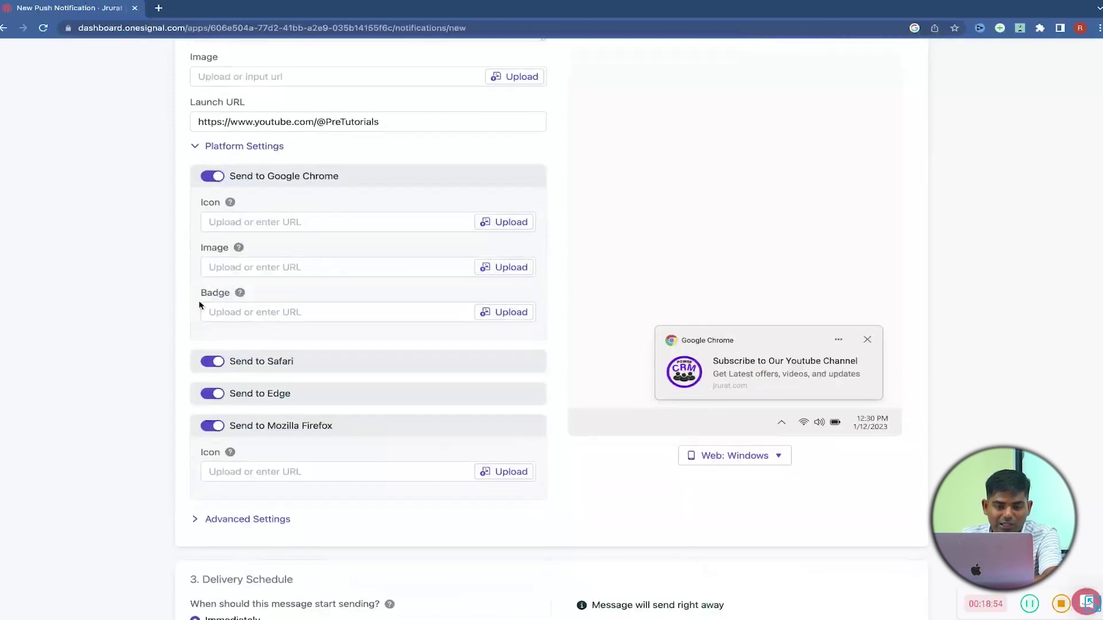
left_click(285, 248)
left_click(251, 217)
left_click(294, 218)
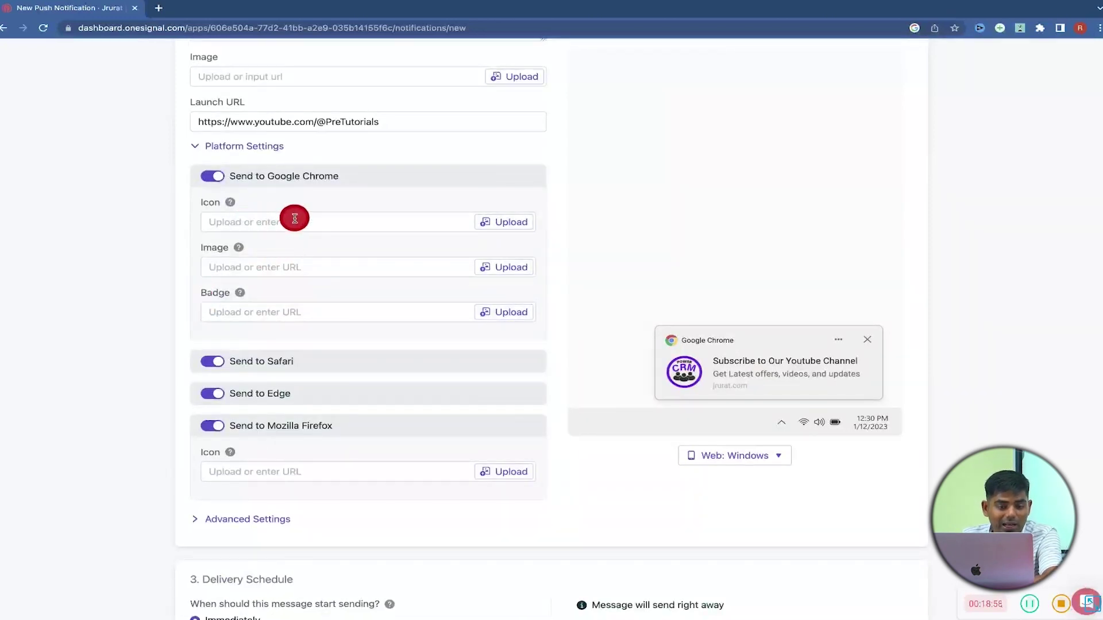
left_click(294, 268)
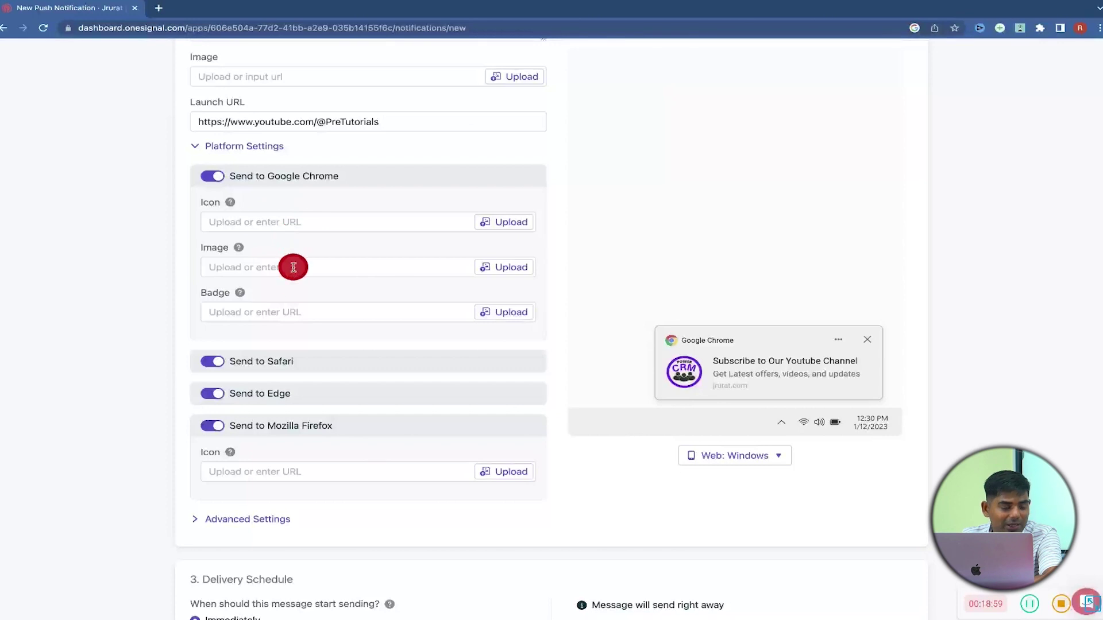
scroll(311, 322, "down", 3)
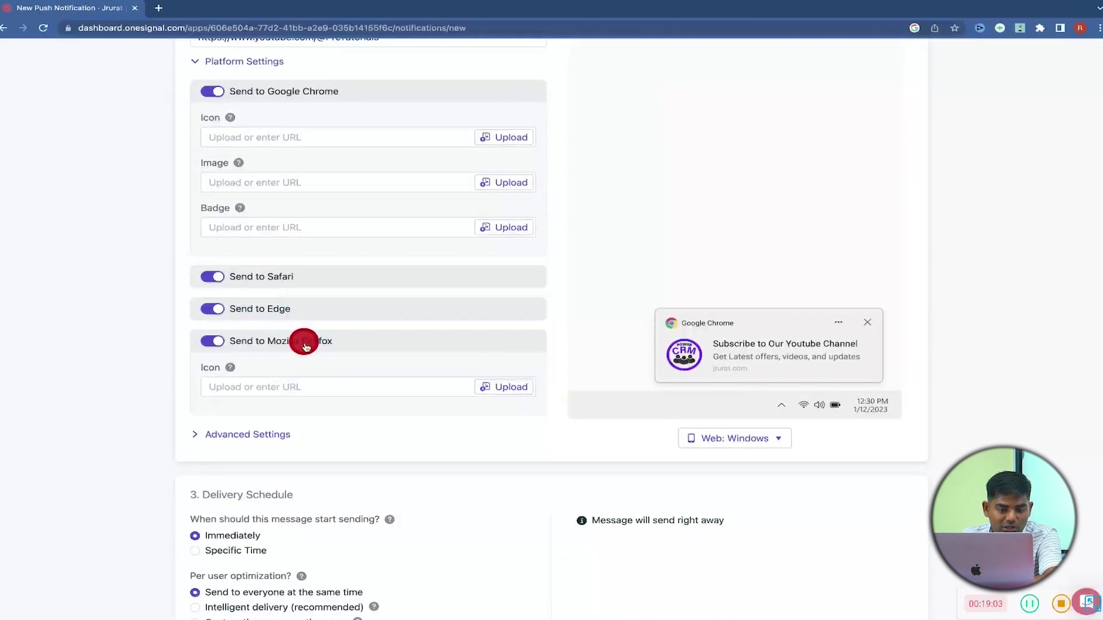
scroll(306, 346, "down", 4)
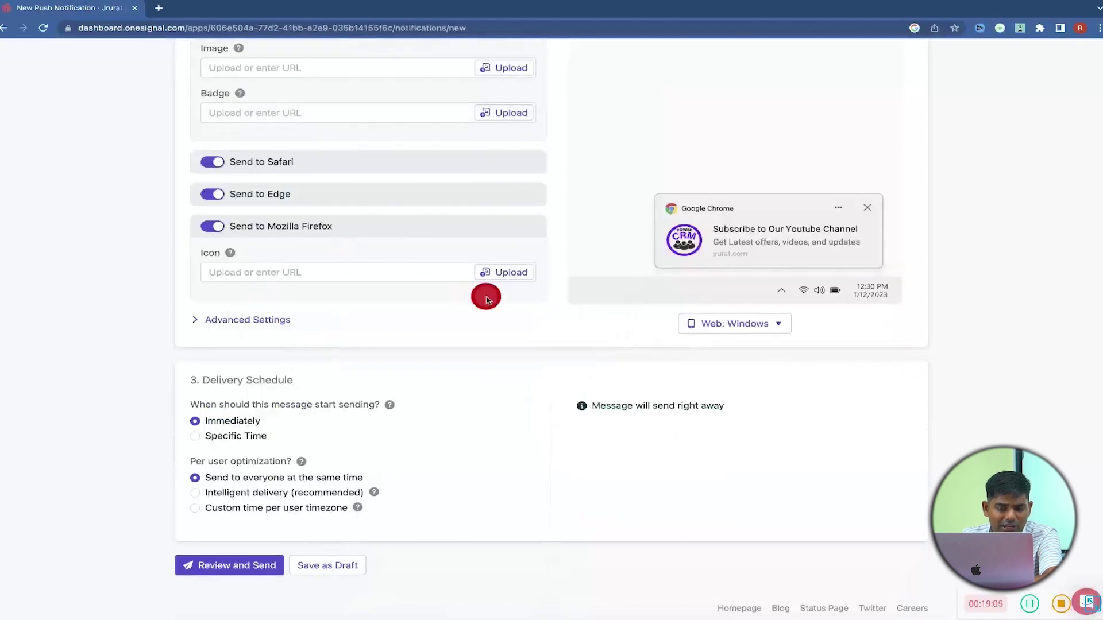
Expand the notification's Advanced Settings, review the options and set the priority to High
left_click(239, 319)
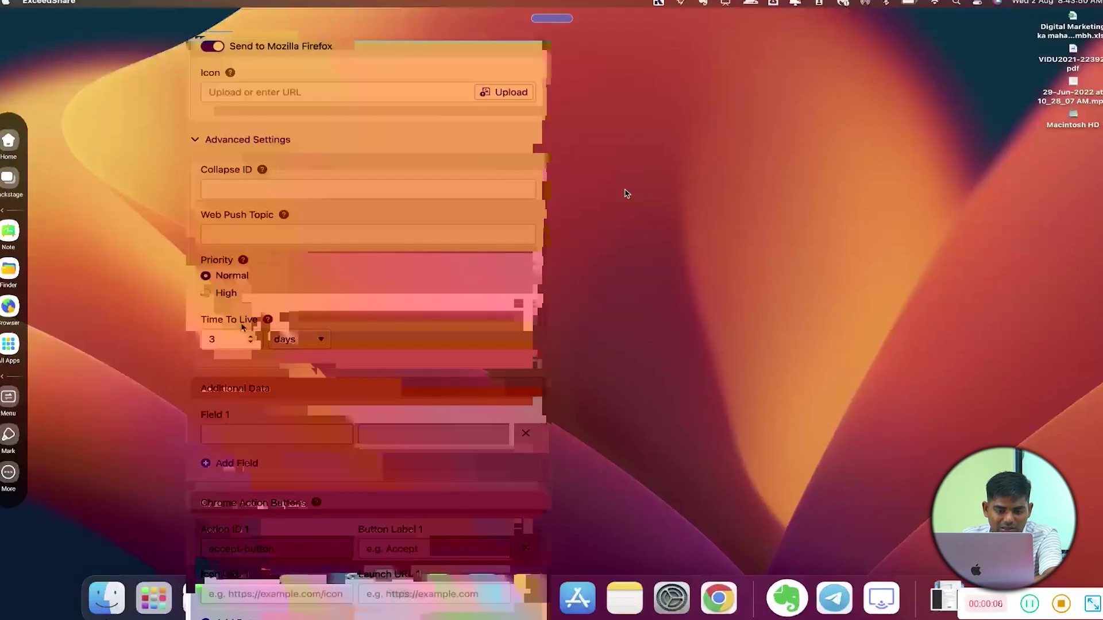
scroll(241, 328, "down", 5)
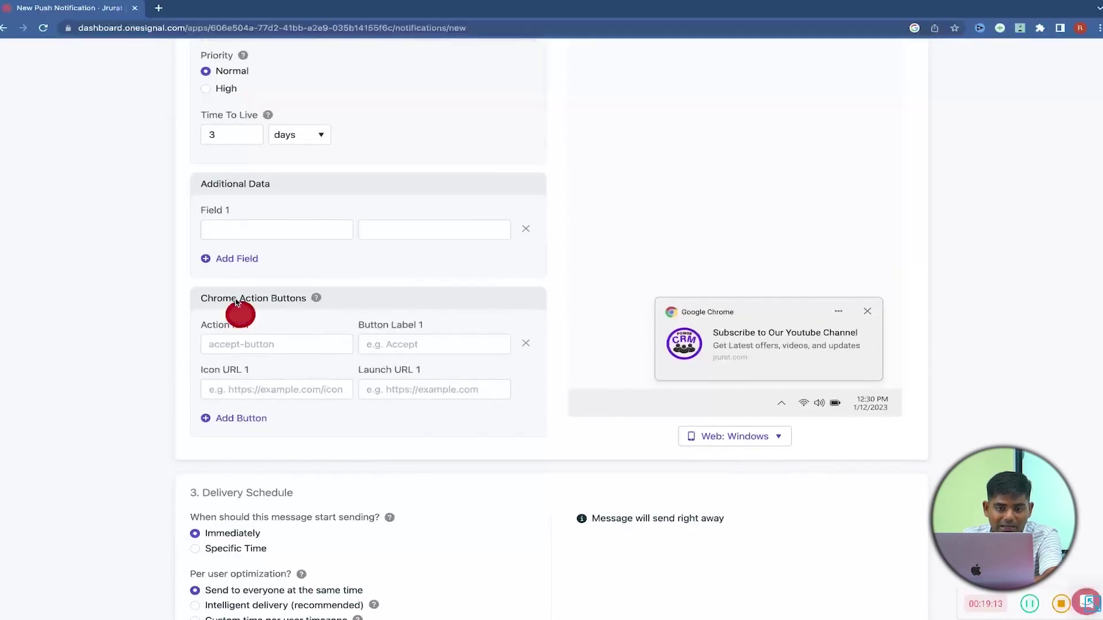
scroll(212, 109, "up", 1)
left_click(219, 119)
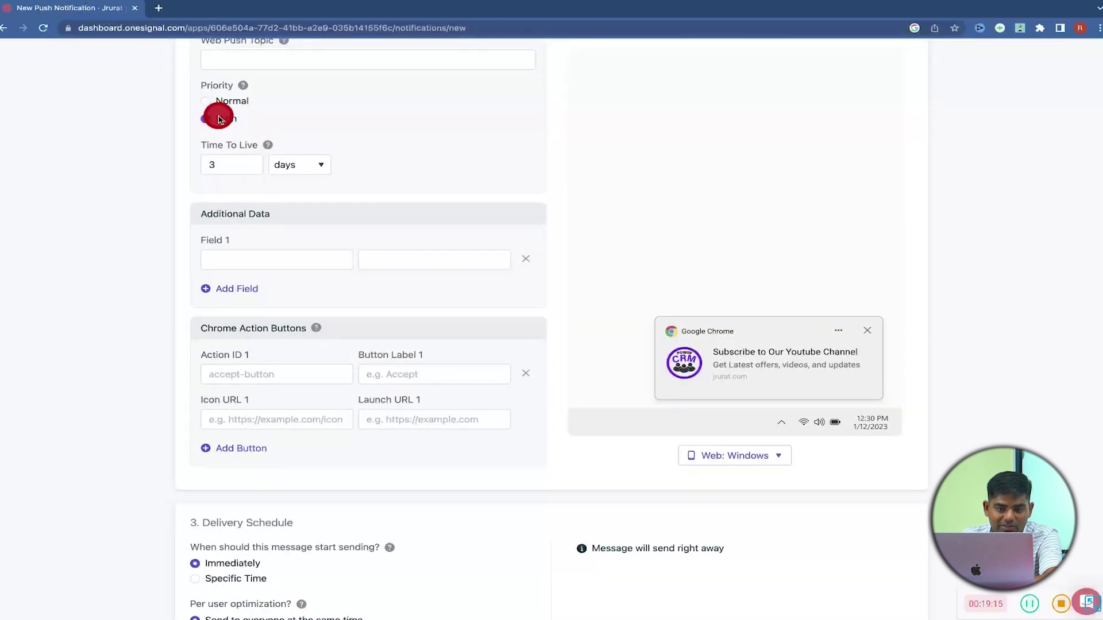
Try the Specific Time option for when the message starts sending and switch back to Immediately
scroll(291, 270, "down", 5)
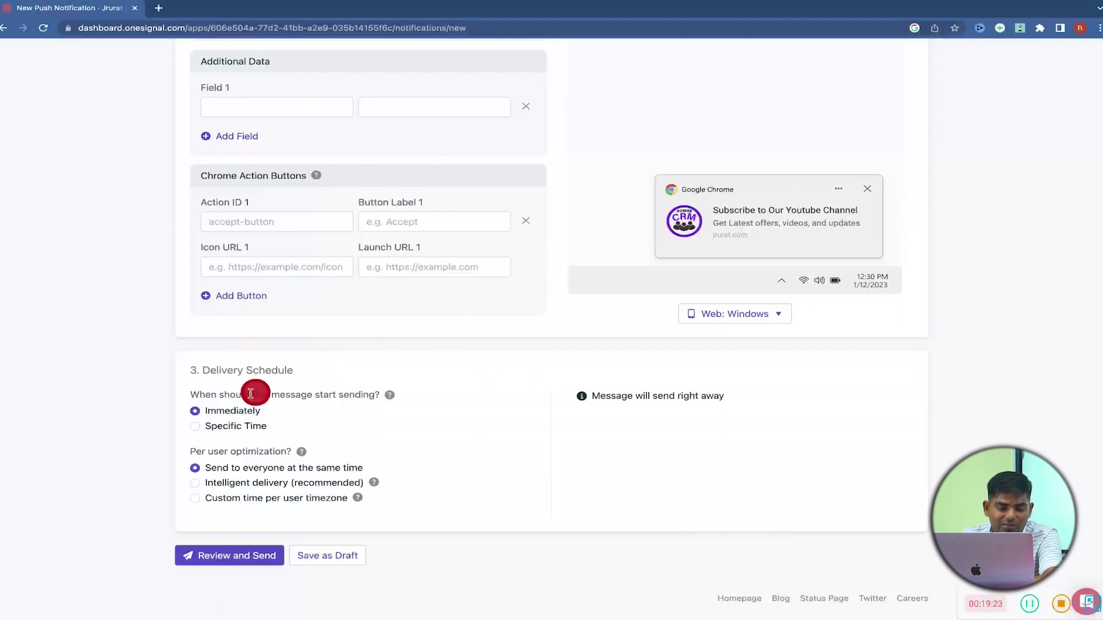
left_click_drag(194, 395, 371, 397)
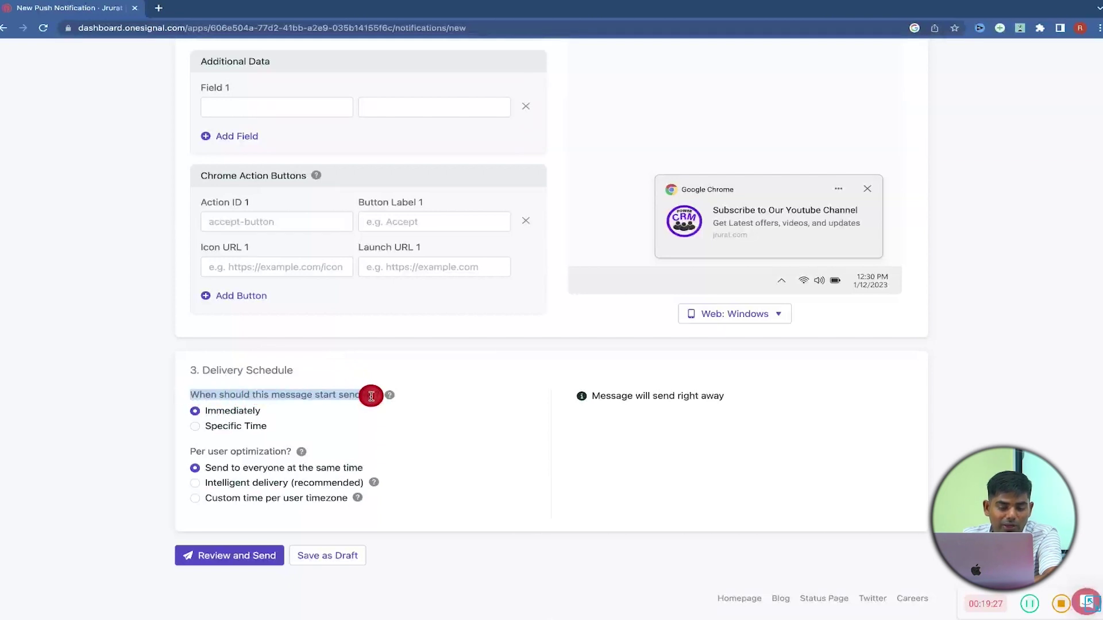
left_click(225, 428)
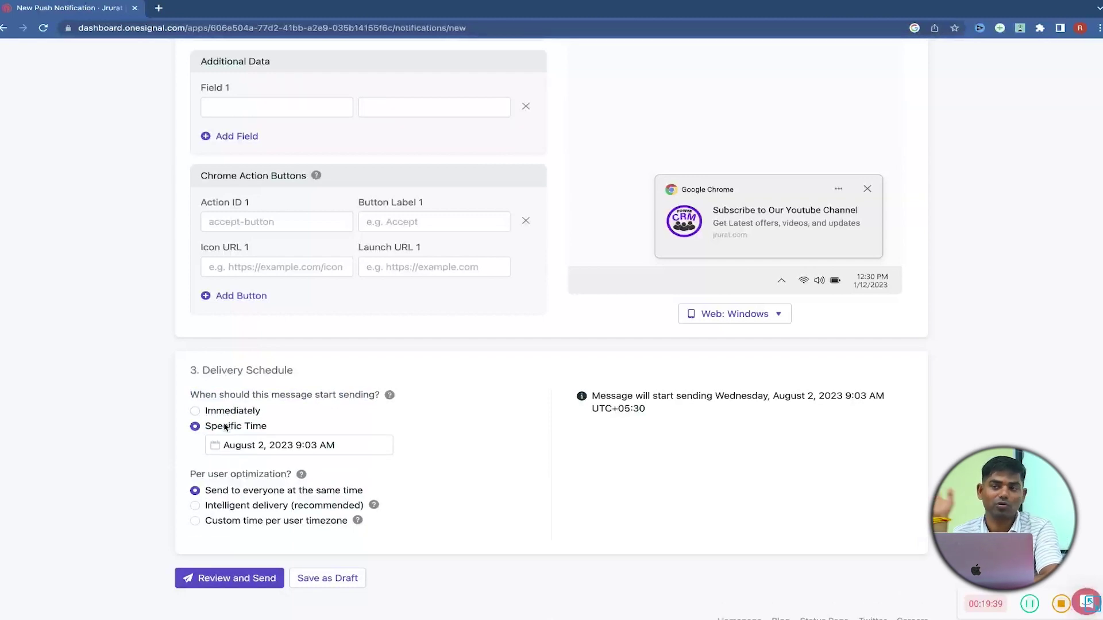
left_click(232, 414)
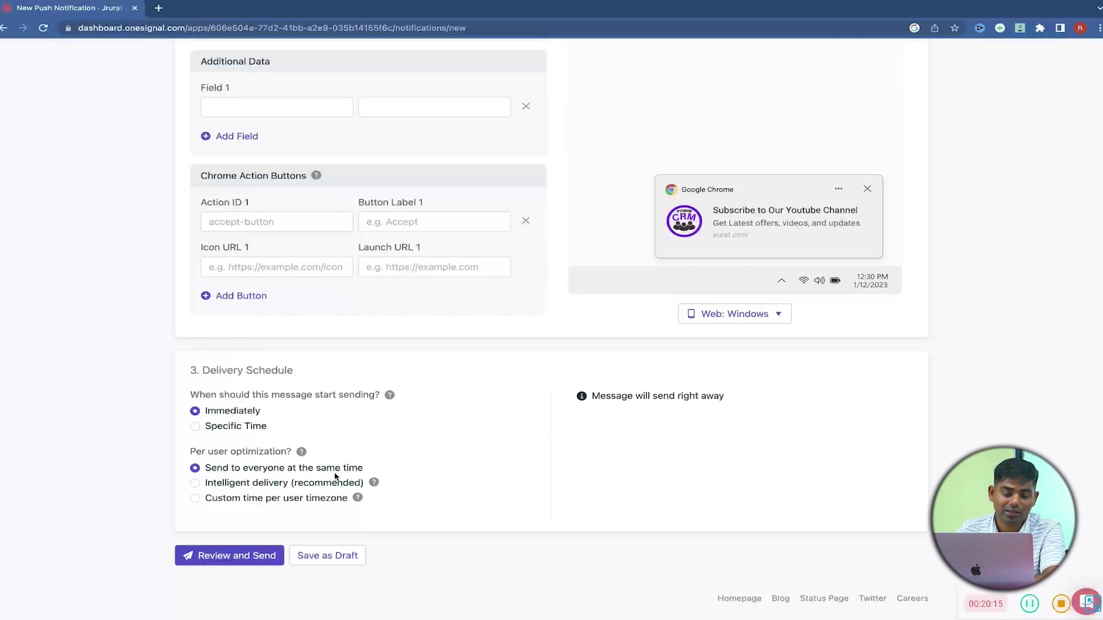
Try Intelligent delivery and Send to everyone at the same time for per user optimization, and select Custom time per user timezone
left_click(196, 484)
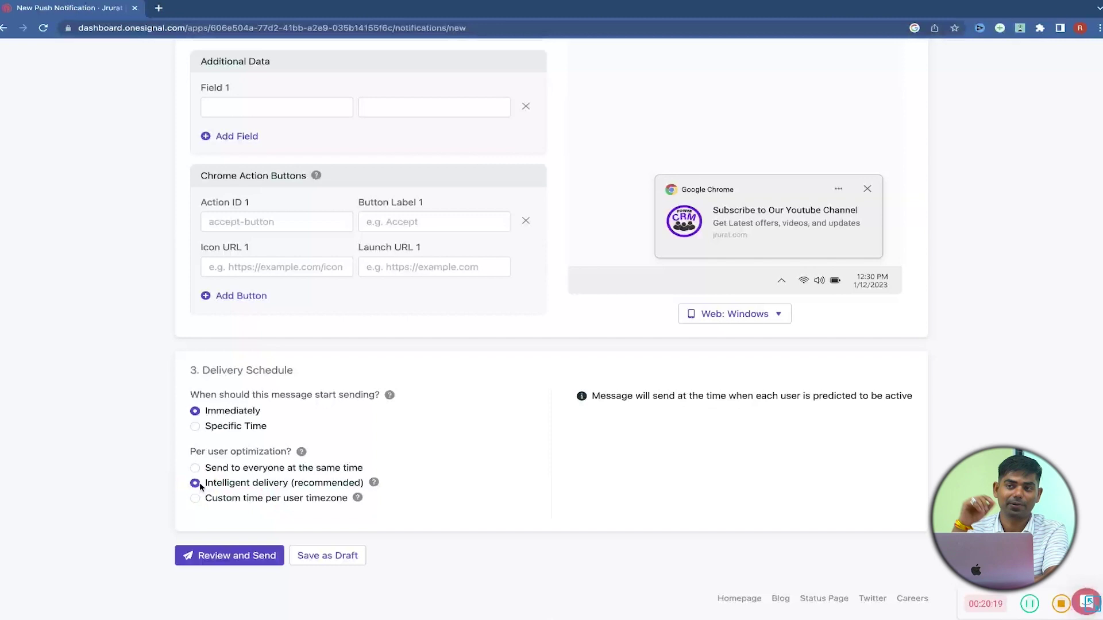
left_click(196, 469)
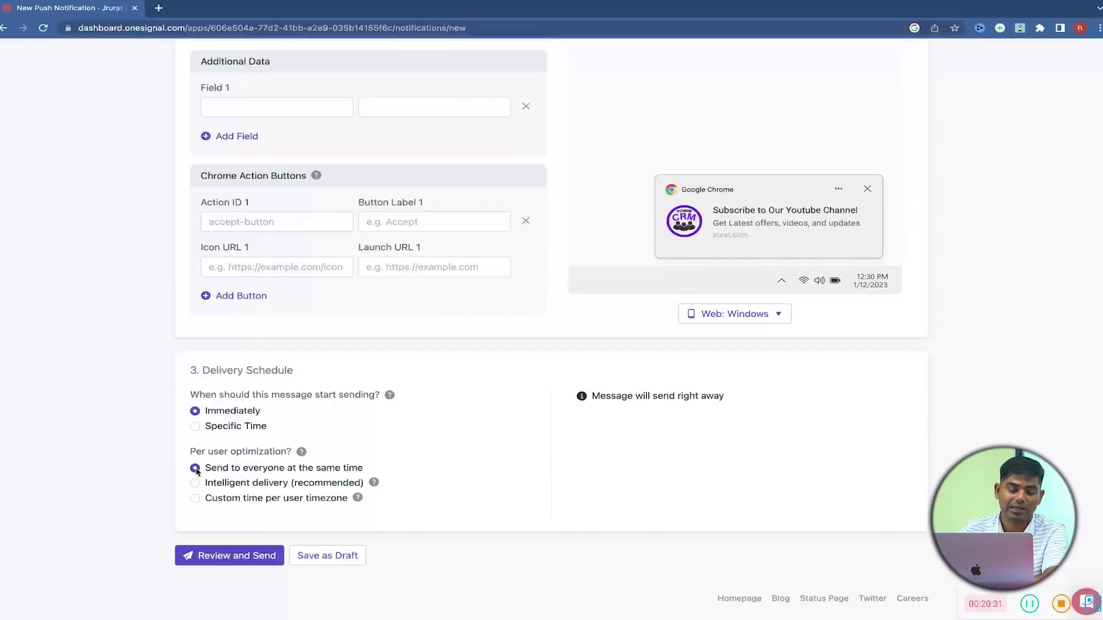
left_click(196, 482)
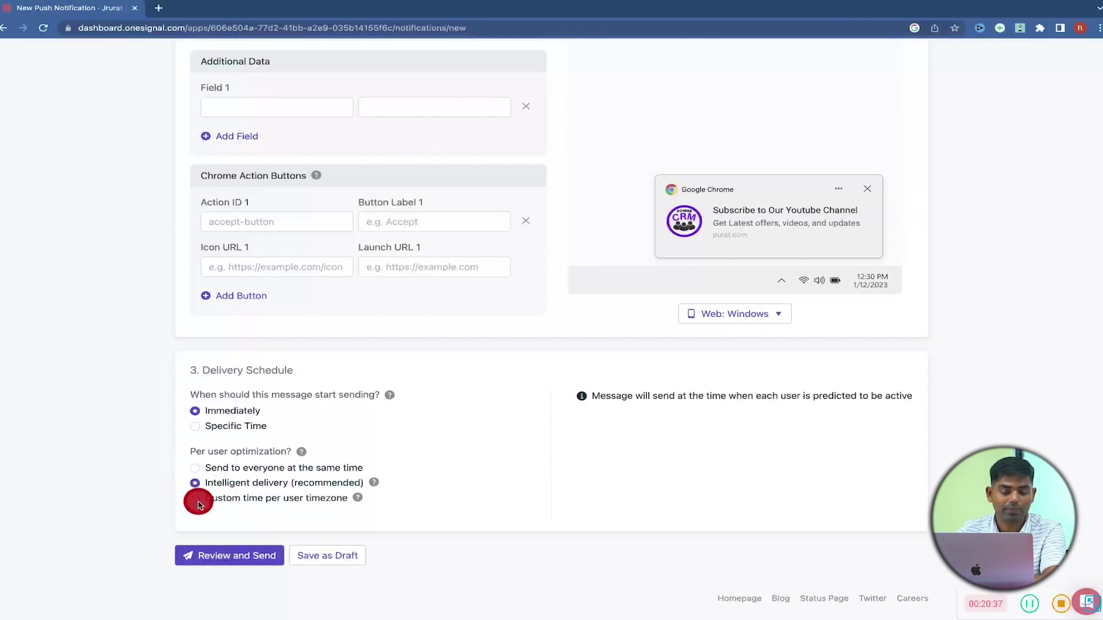
left_click(196, 499)
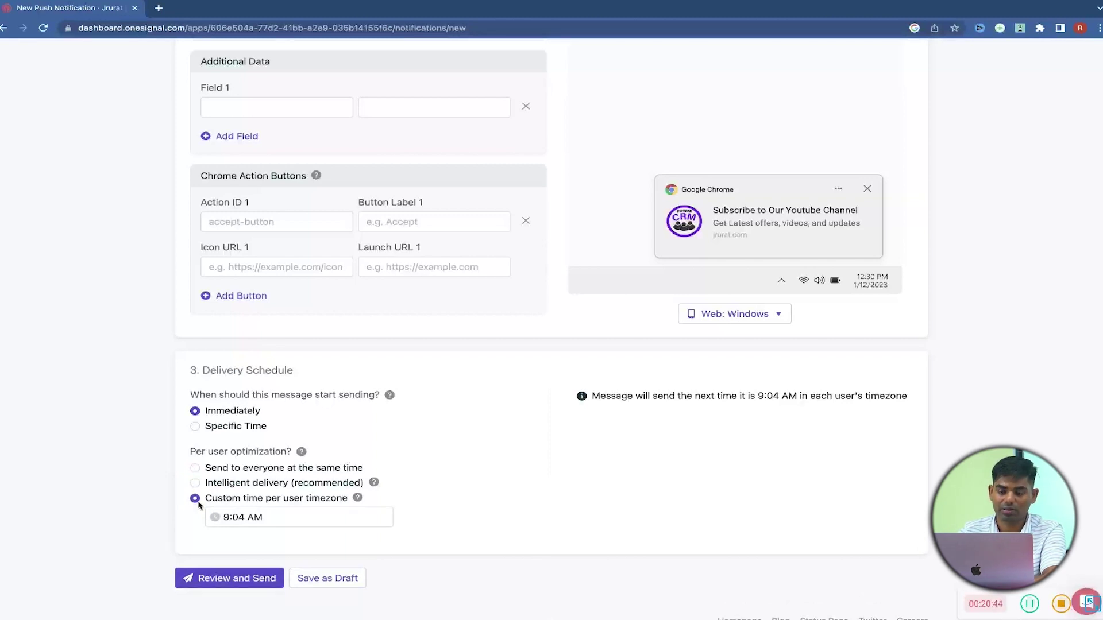
Set per user optimization to Send to everyone at the same time, and review and send the Welcome notification
left_click(196, 483)
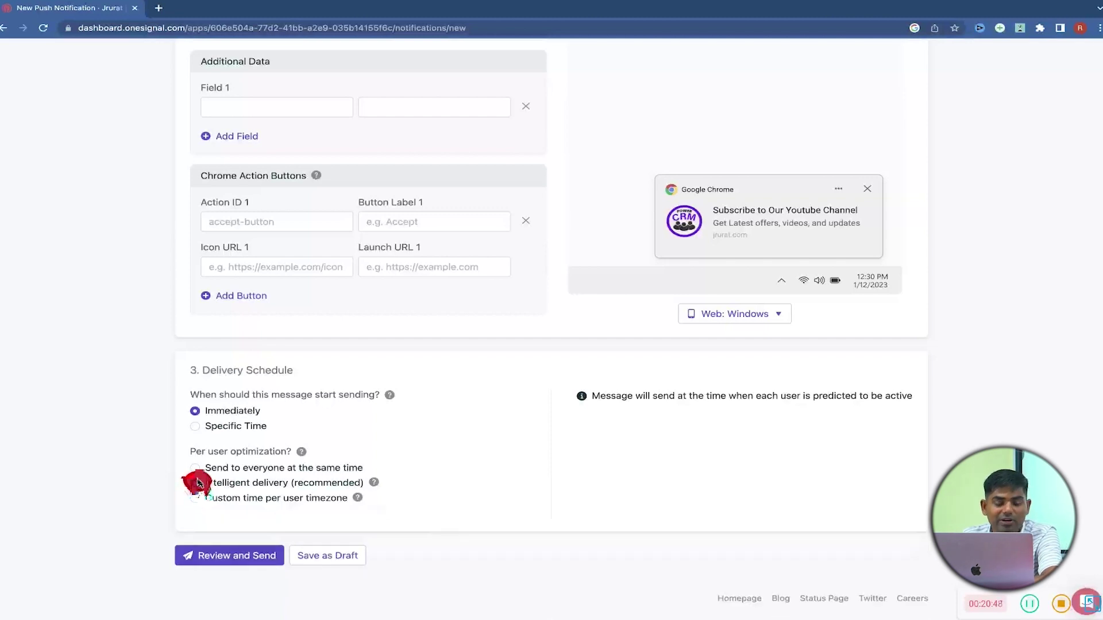
left_click(195, 468)
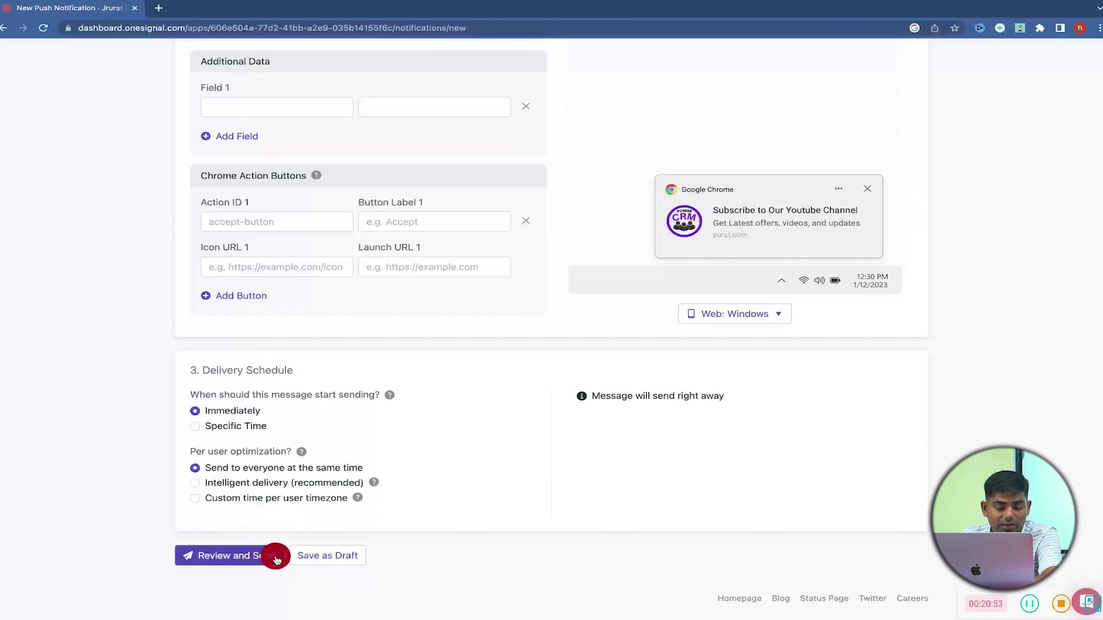
left_click(256, 557)
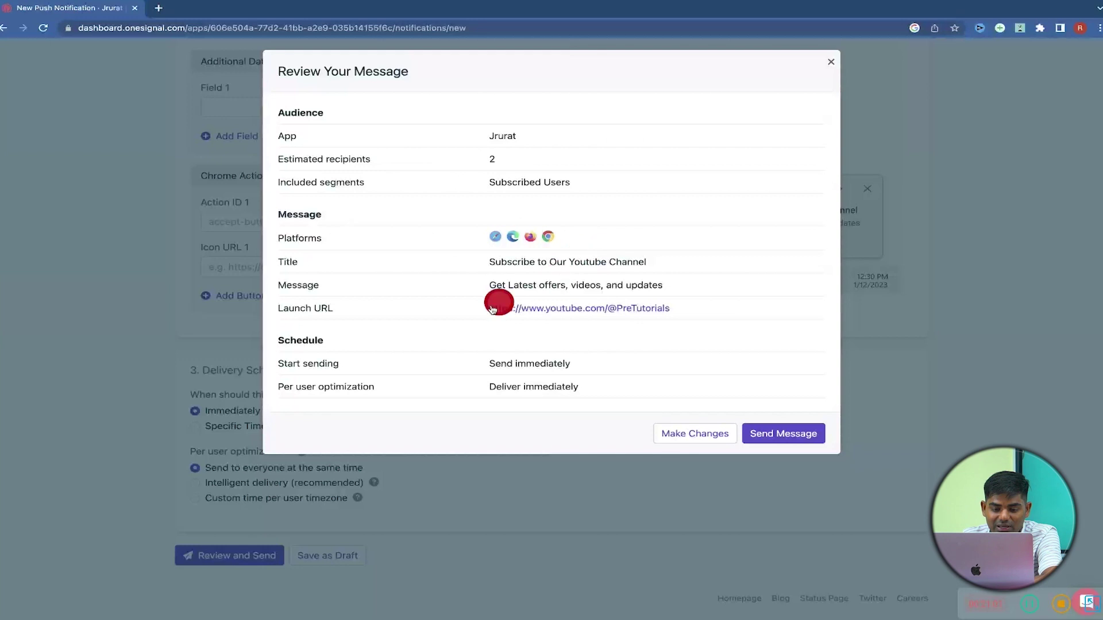
left_click(790, 440)
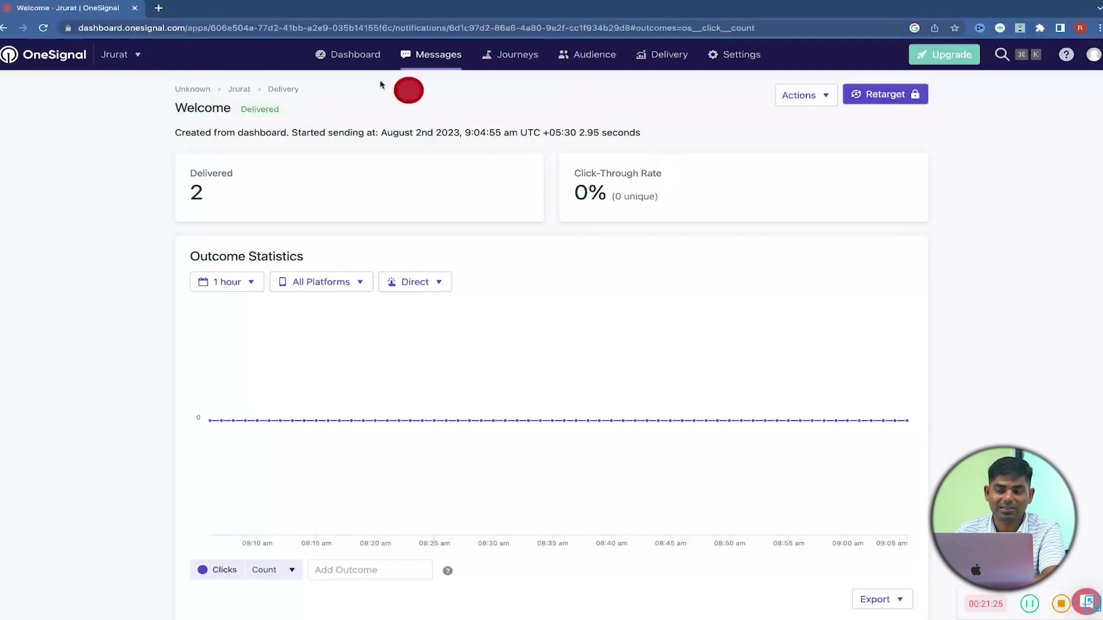
Refresh the Welcome notification's report and examine its click-through rate, outcome, delivery and platform statistics and message settings
left_click(43, 29)
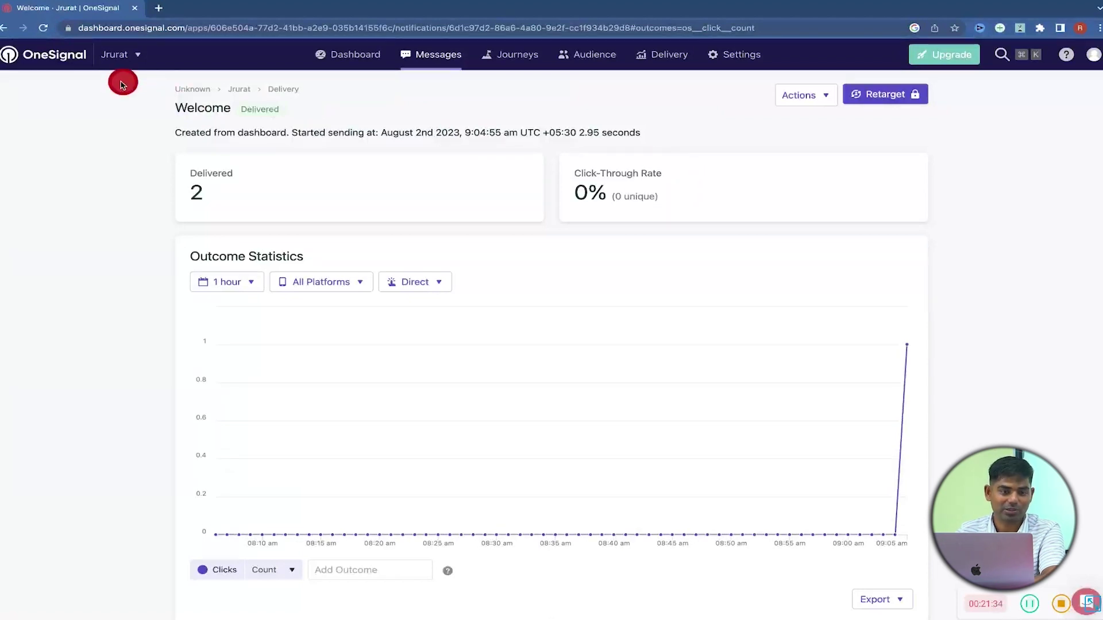
left_click(46, 29)
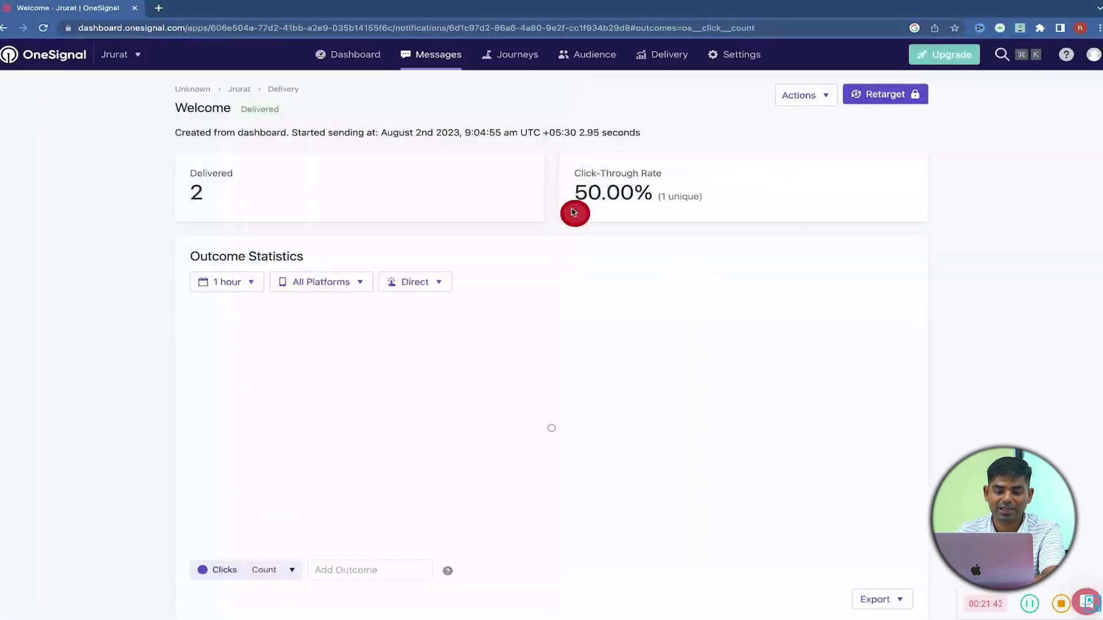
mouse_move(632, 202)
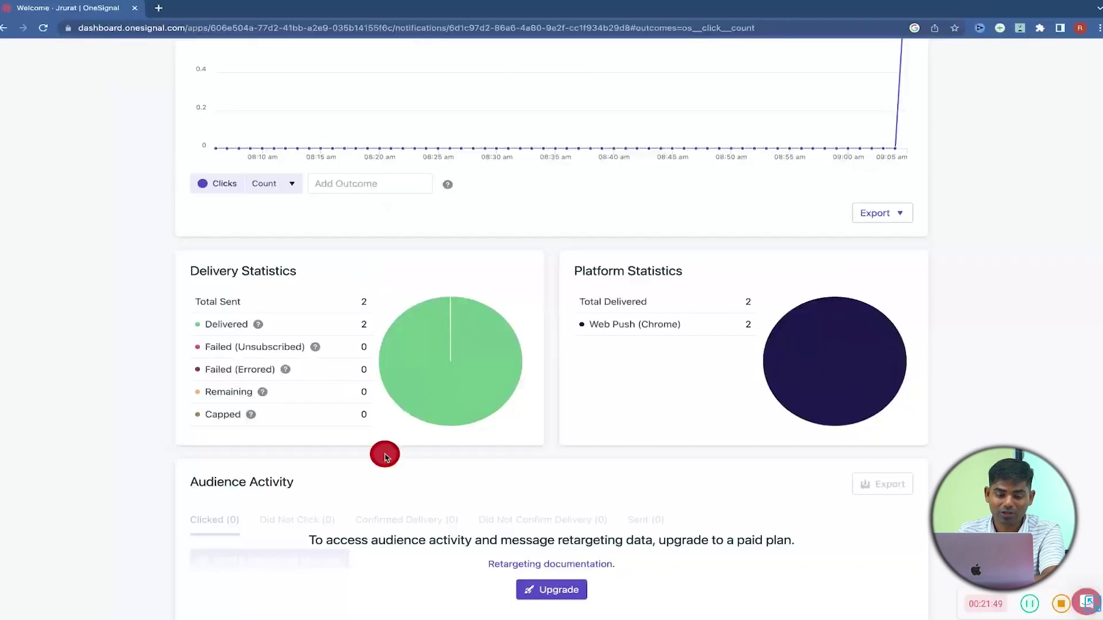
scroll(386, 457, "down", 1)
scroll(385, 456, "down", 3)
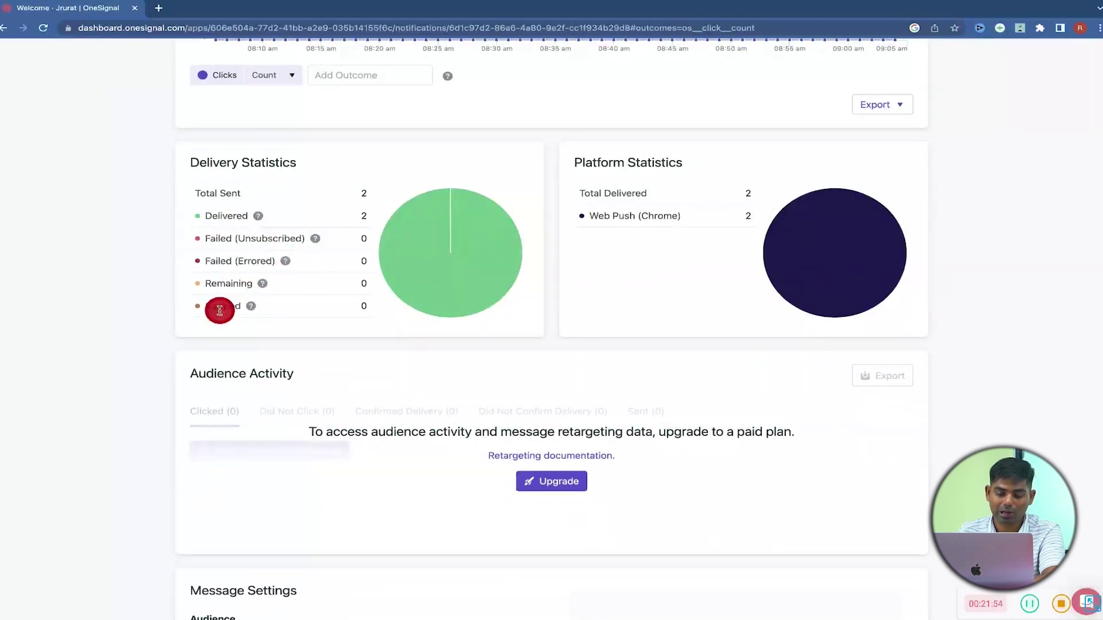
scroll(220, 308, "down", 9)
scroll(219, 310, "down", 2)
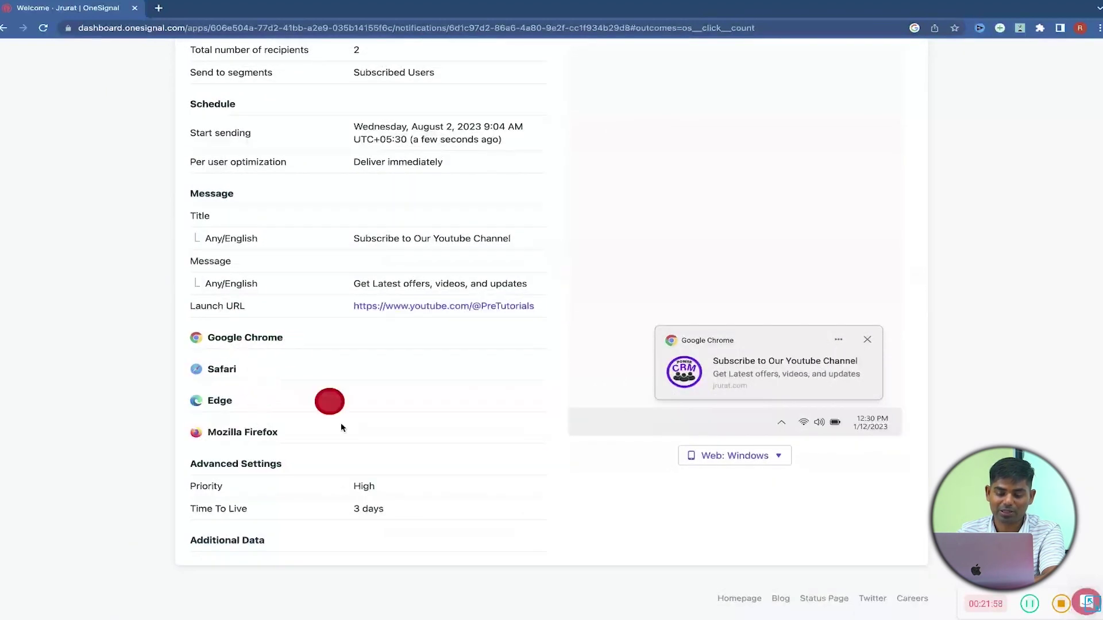
scroll(363, 400, "up", 20)
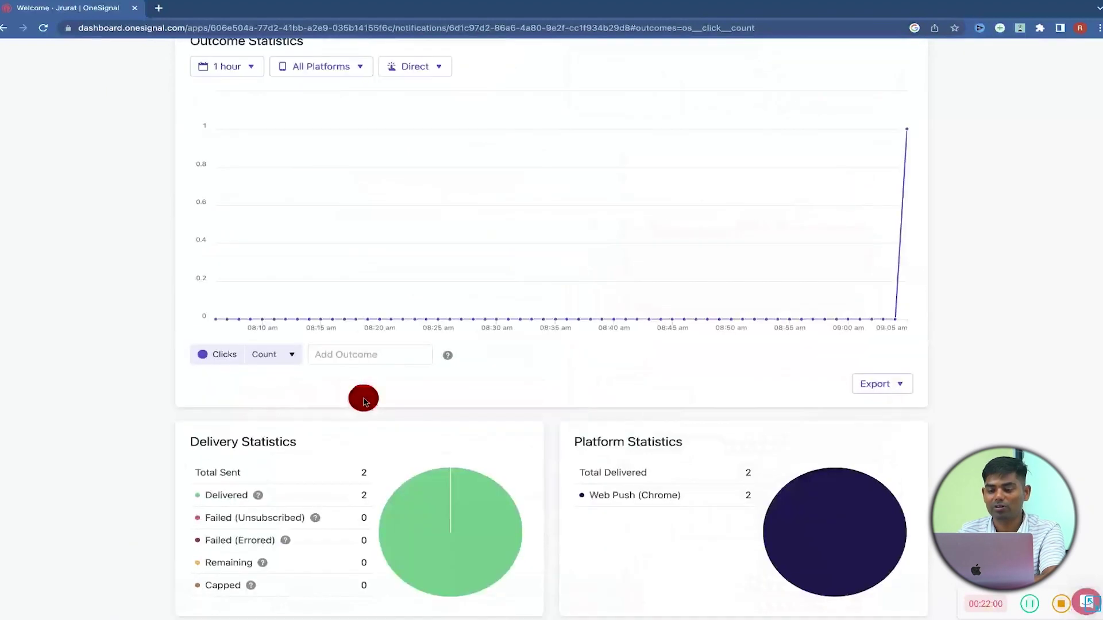